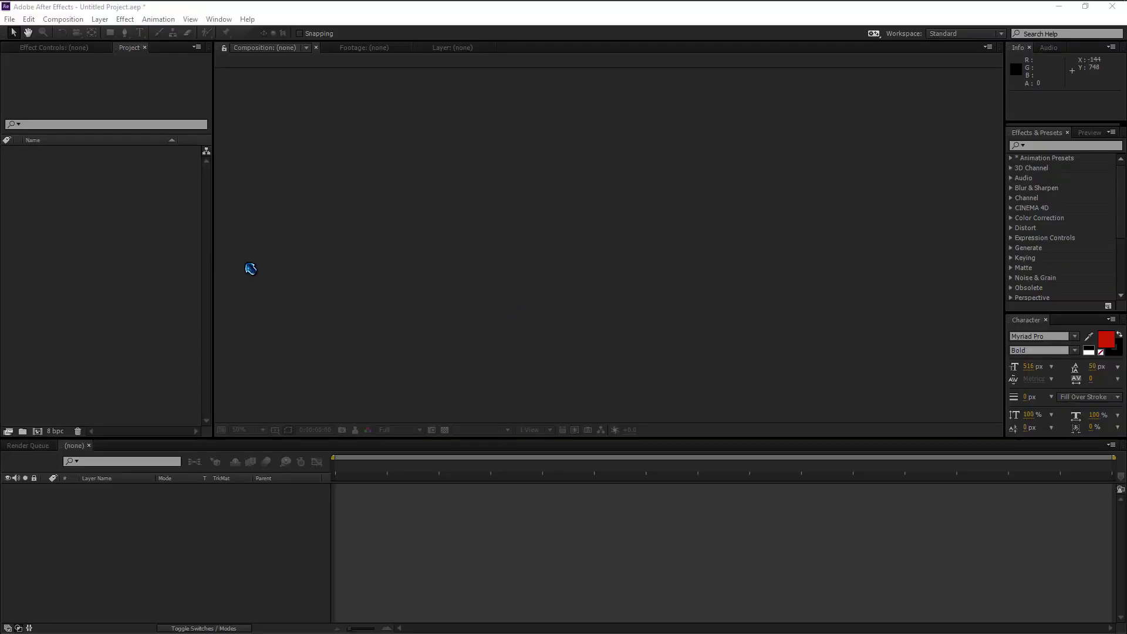
- Create a new 1920 x 1080 composition with the HDTV 1080 25 preset
right_click(137, 246)
click(154, 248)
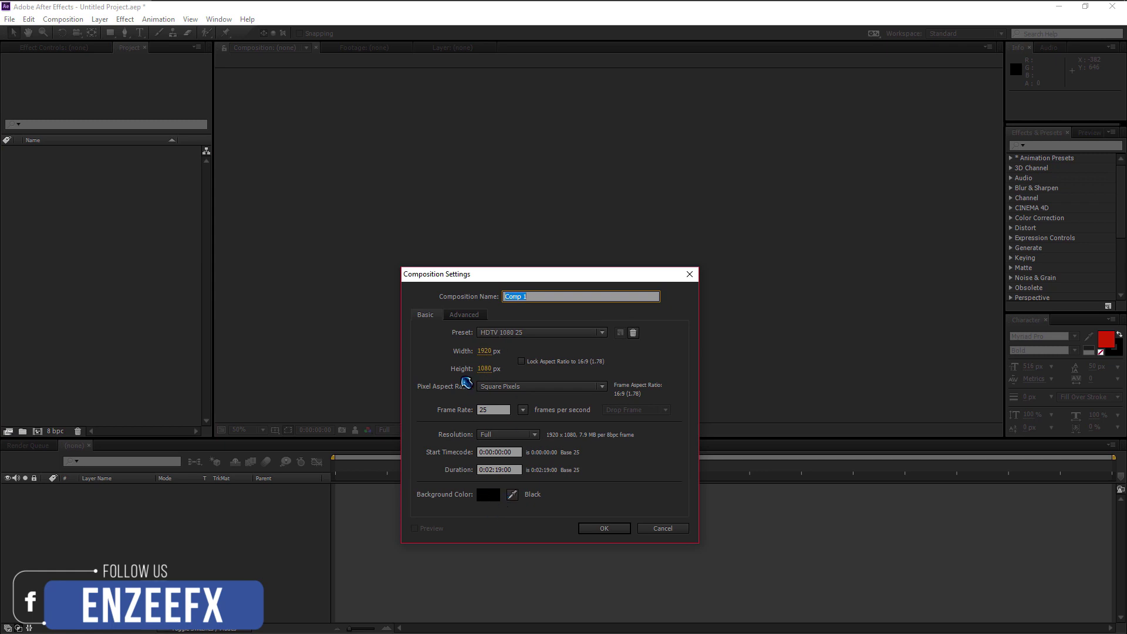
click(603, 528)
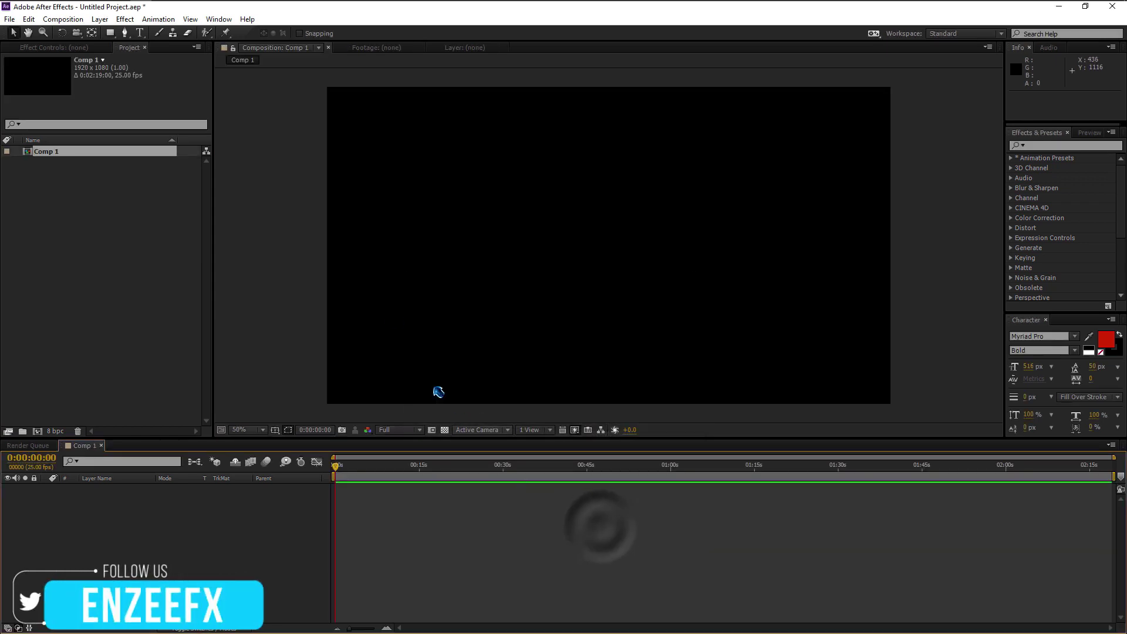
- Add a full-frame 1920 x 1080 black solid named Grid Lines to the composition
right_click(231, 528)
mouse_move(258, 400)
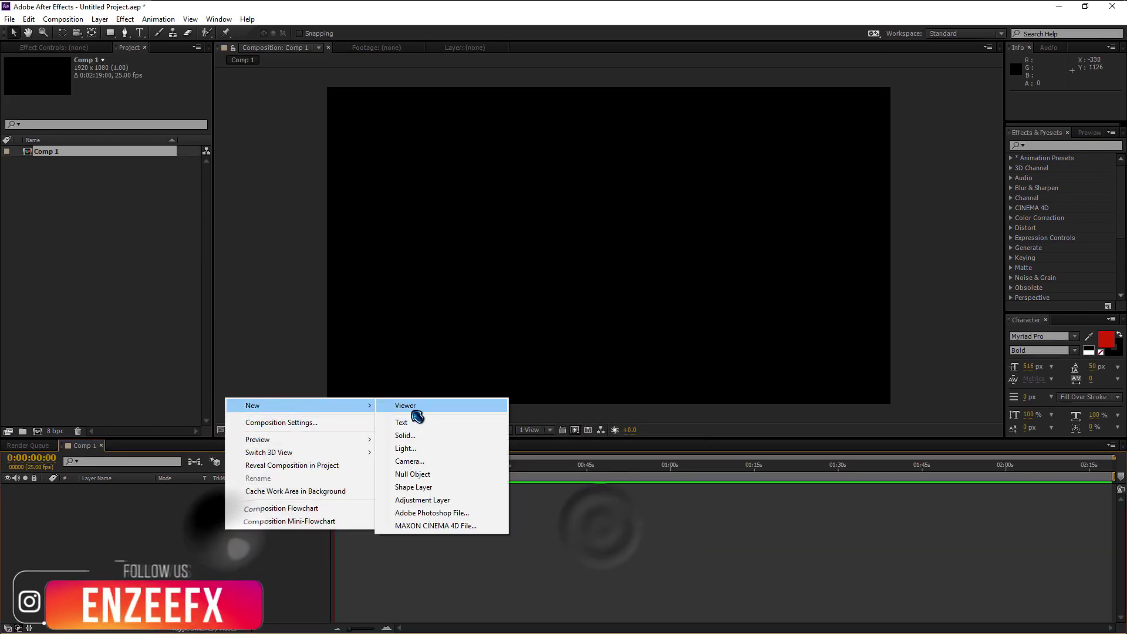
click(418, 436)
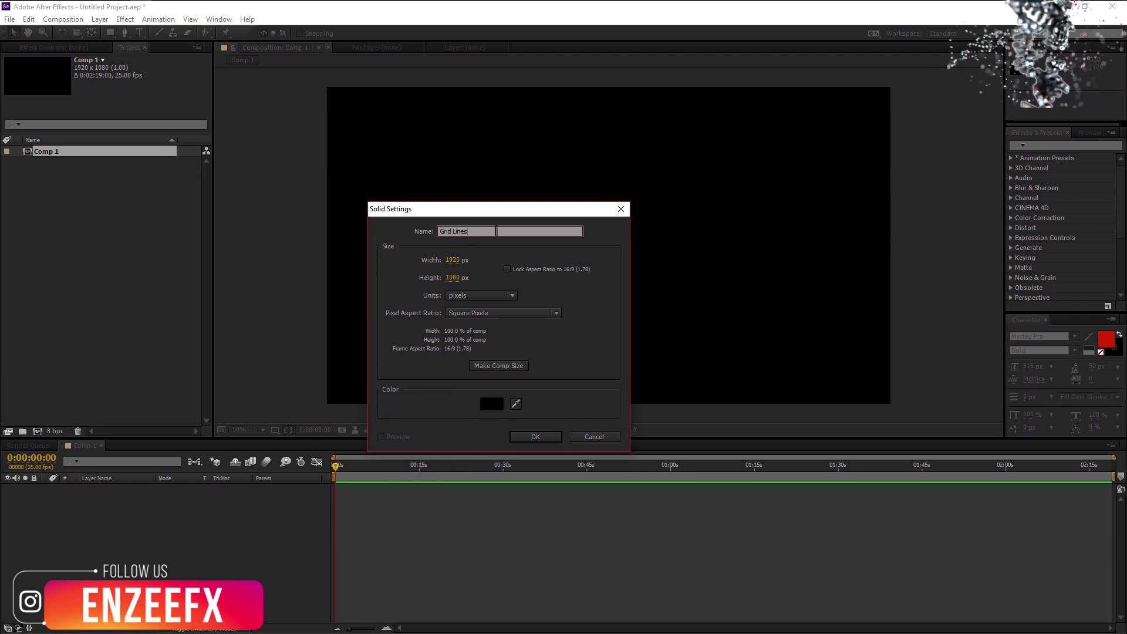
click(536, 437)
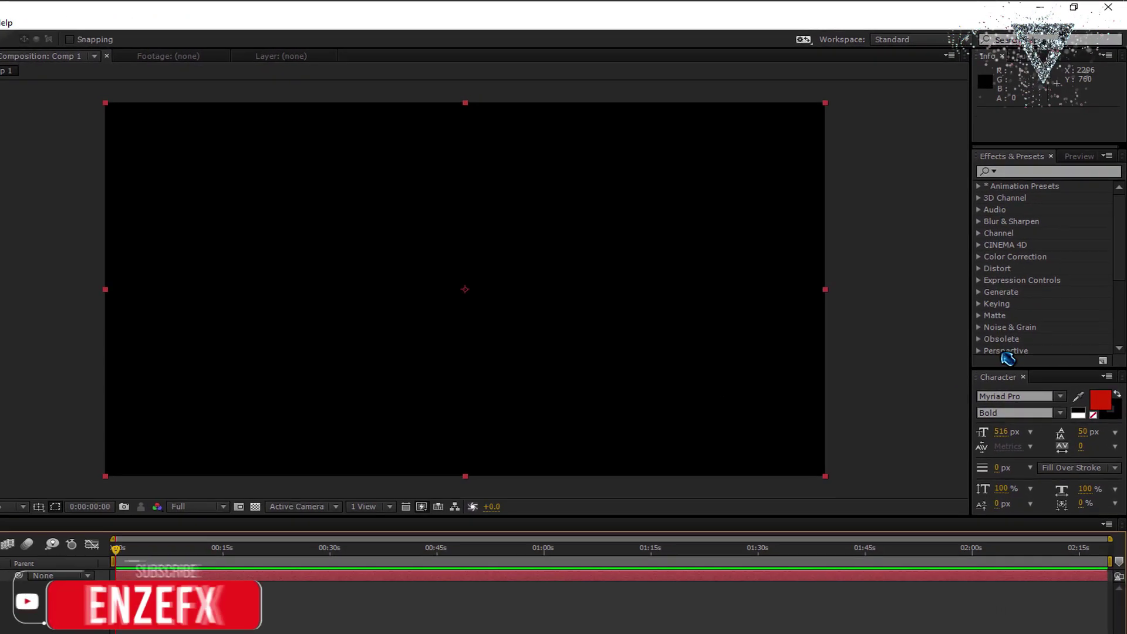
- Find the Grid effect under Generate and apply it to the Grid Lines layer
click(1048, 174)
text(grid)
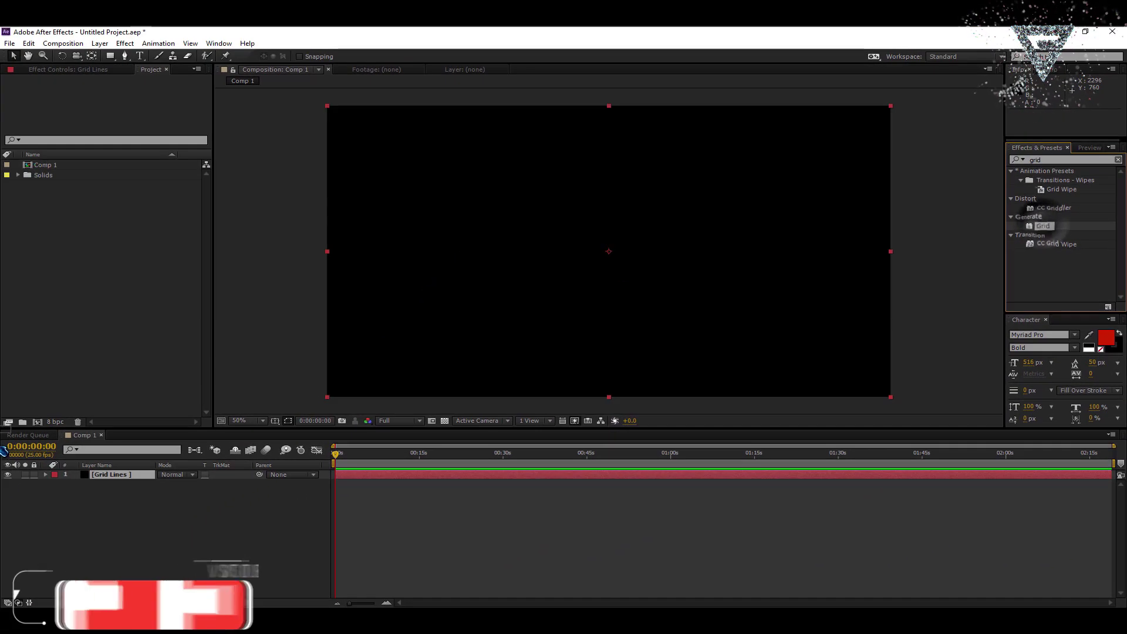
drag(1018, 259, 109, 480)
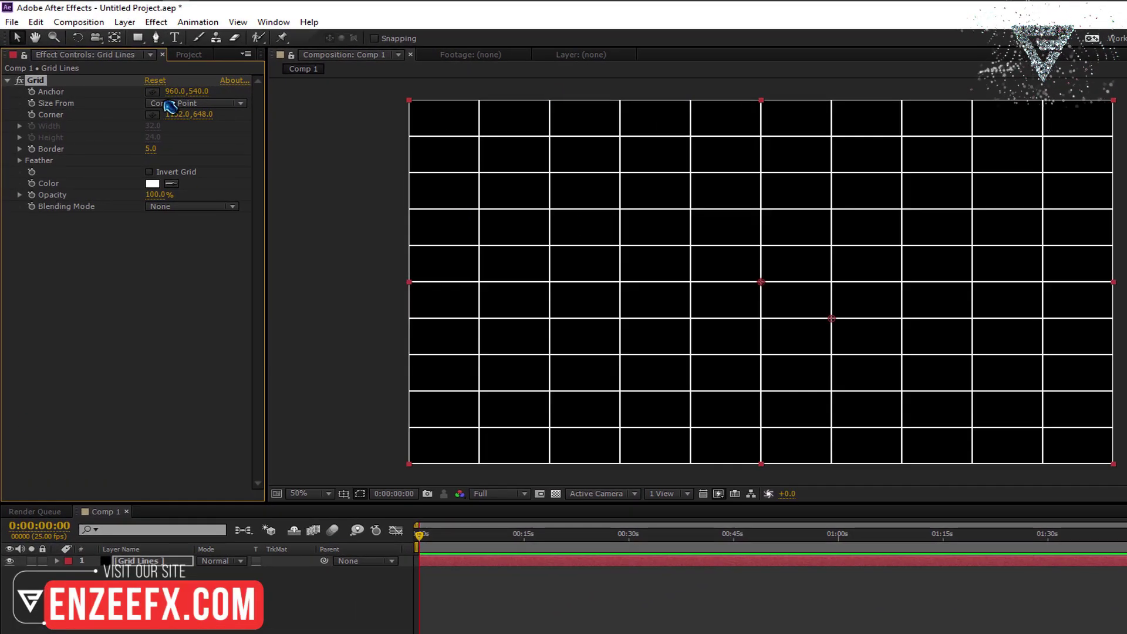
- Set the Grid effect's anchor to -30, -30 on the Grid Lines layer
text(-3)
key(Tab)
text(0,)
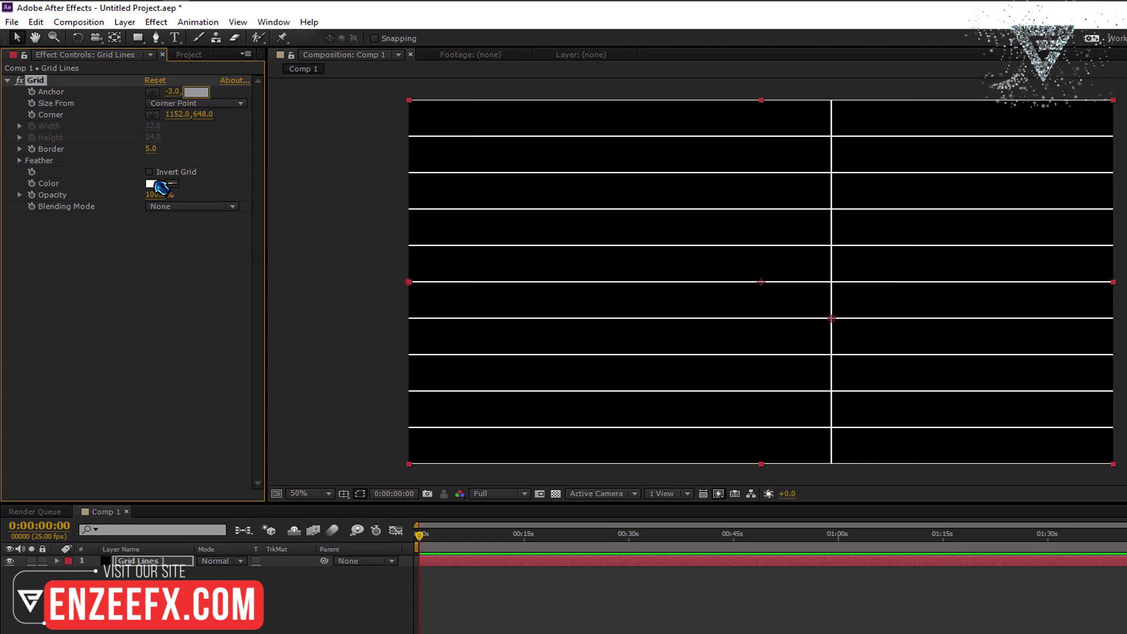
text(-30)
click(172, 91)
text(-30)
click(163, 296)
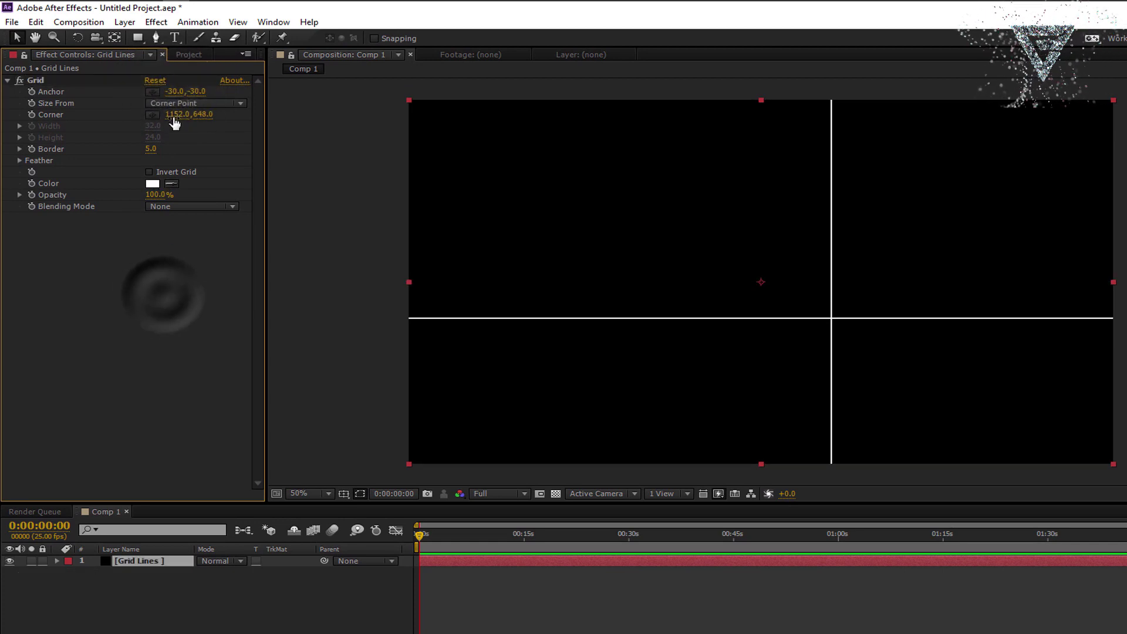
- Set the Grid effect's corner to 120, 120 and its border to 3
click(173, 115)
text(120)
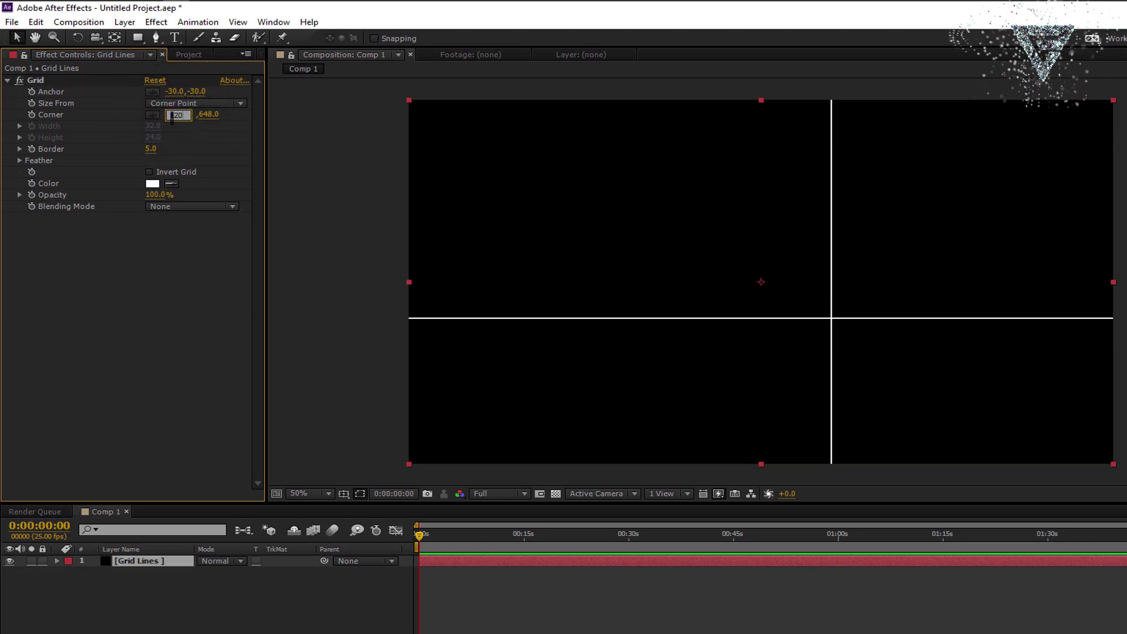
key(Tab)
text(12)
key(Tab)
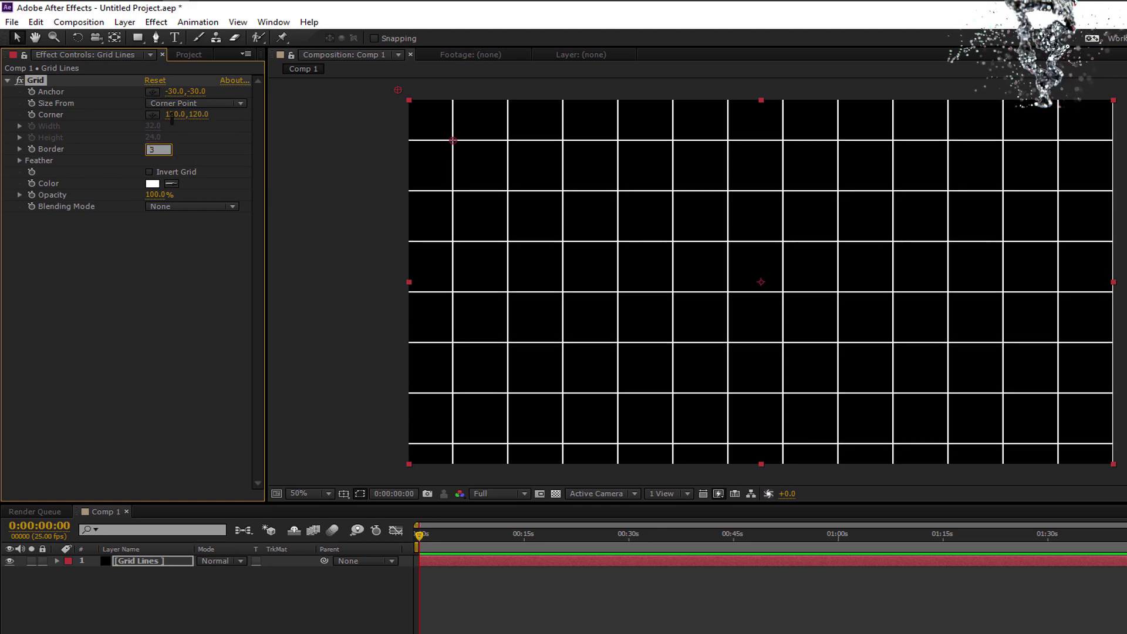
text(3)
- Duplicate the Grid Lines layer and rename the copy Grid Dots
click(138, 561)
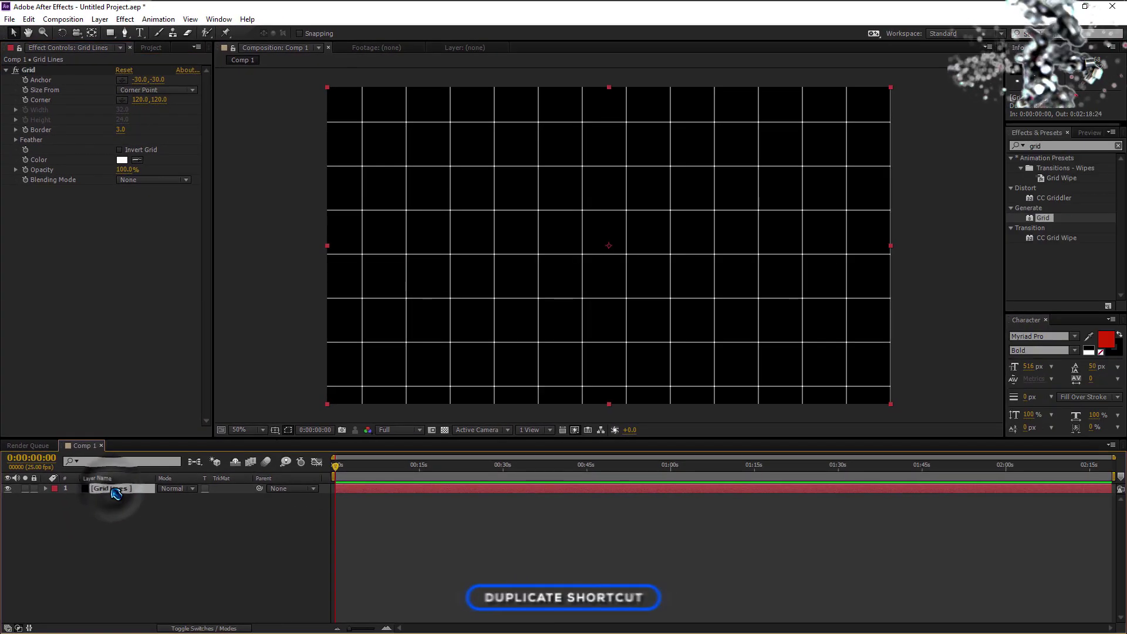
key(ctrl+d)
right_click(116, 491)
click(131, 486)
text(Grid Dots)
click(149, 532)
click(119, 489)
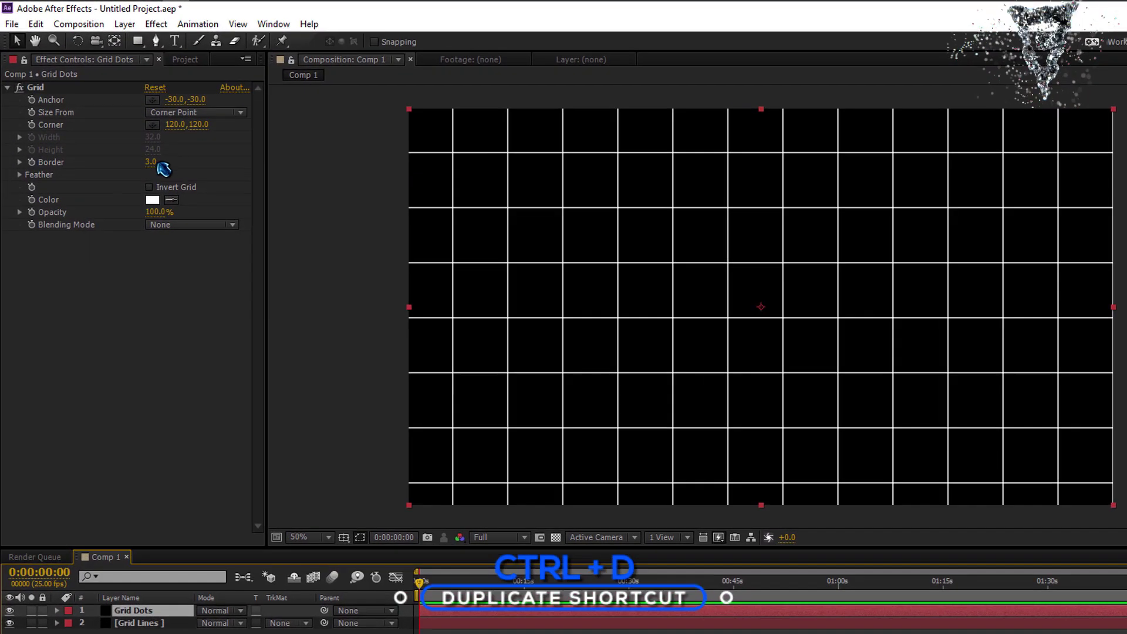
- Raise the Grid Dots border to 144 and invert its grid to leave small dots
drag(122, 132, 160, 135)
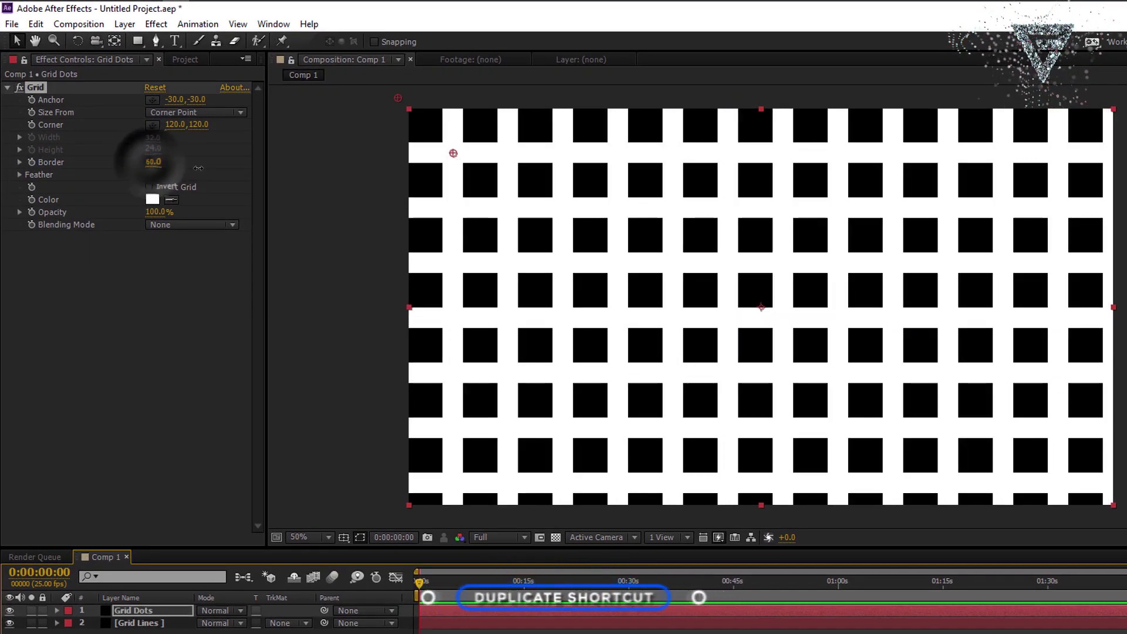
drag(198, 169, 260, 172)
click(170, 186)
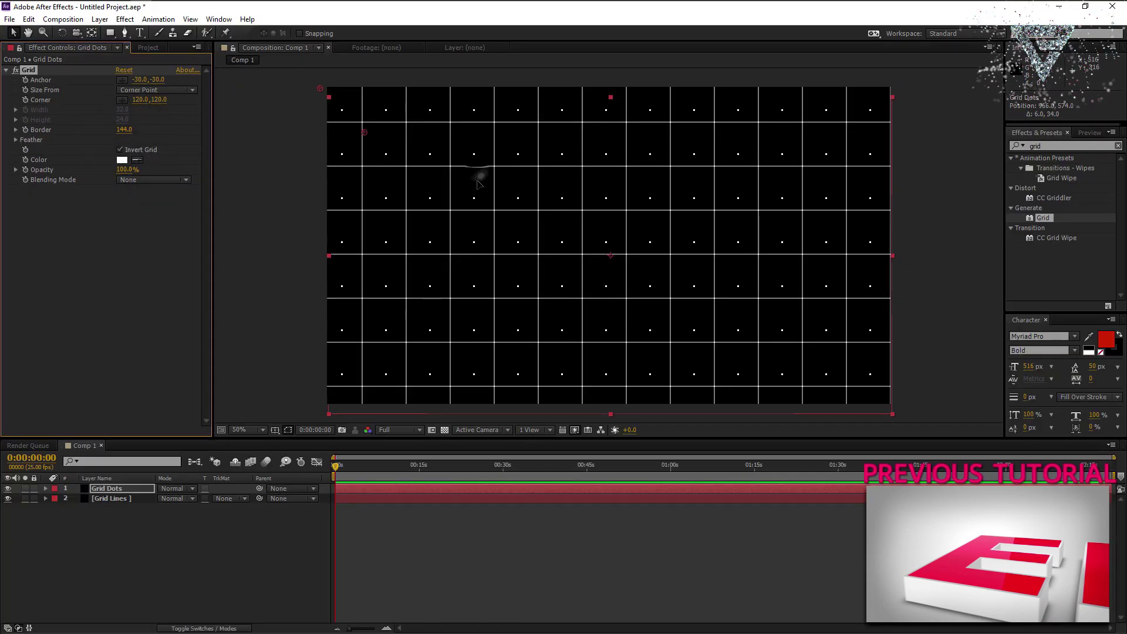
- Offset the Grid Dots layer inside the grid cells, and duplicate it with the copy shifted to another spot in each cell
mouse_move(479, 183)
mouse_down()
mouse_move(464, 167)
mouse_move(471, 187)
mouse_up()
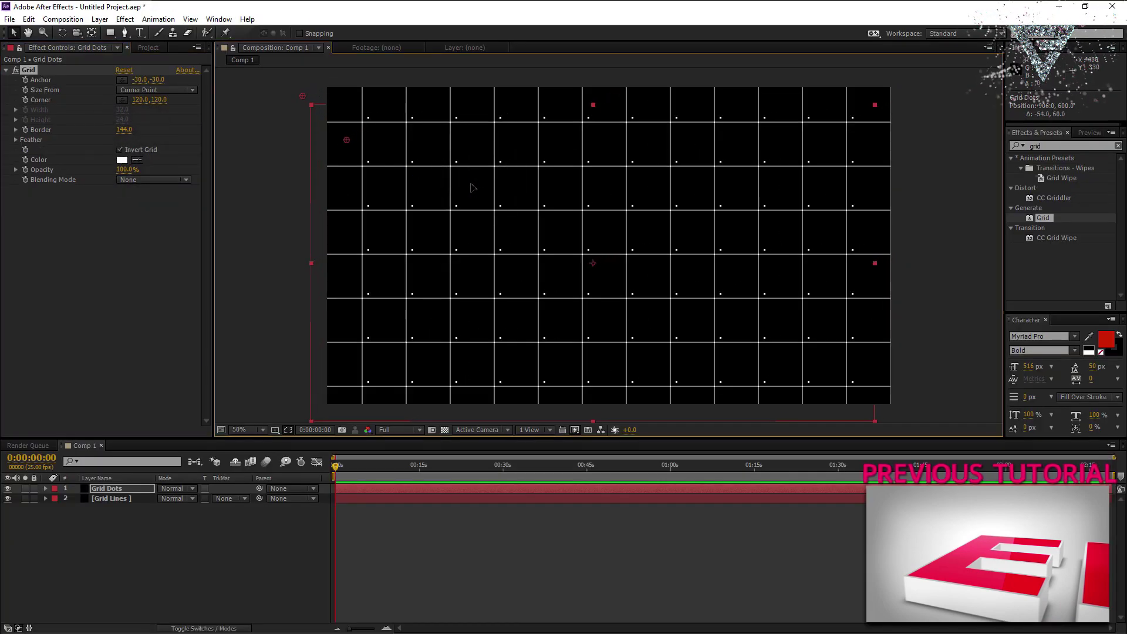
click(111, 488)
key(ctrl+d)
drag(386, 312, 409, 286)
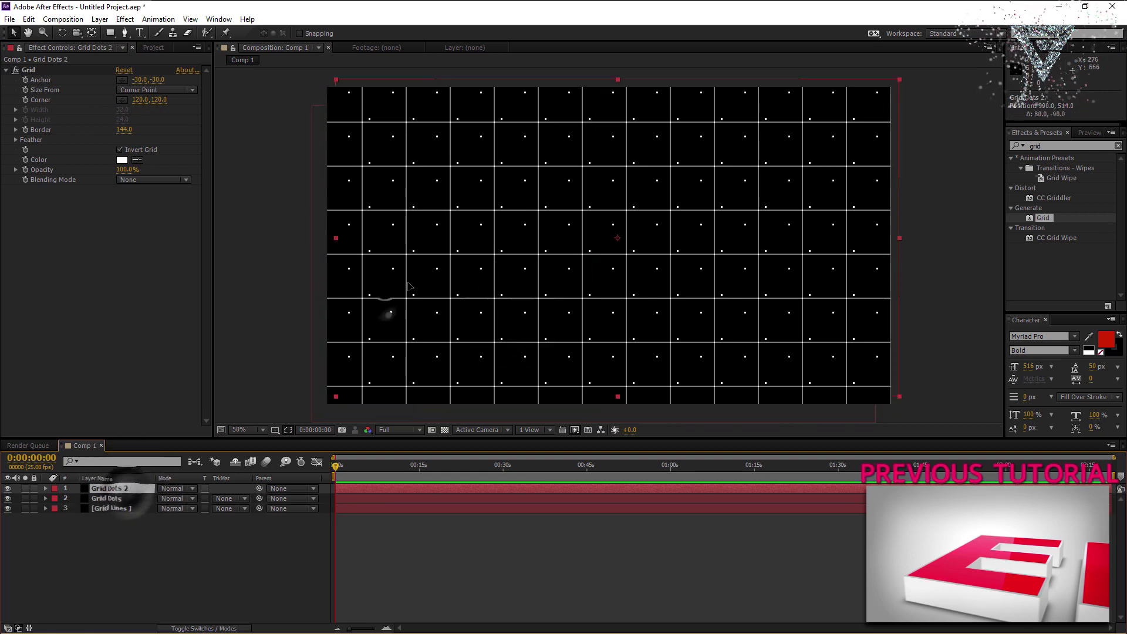
- Lower the opacity of the Grid Lines layer and both Grid Dots layers together
click(112, 508)
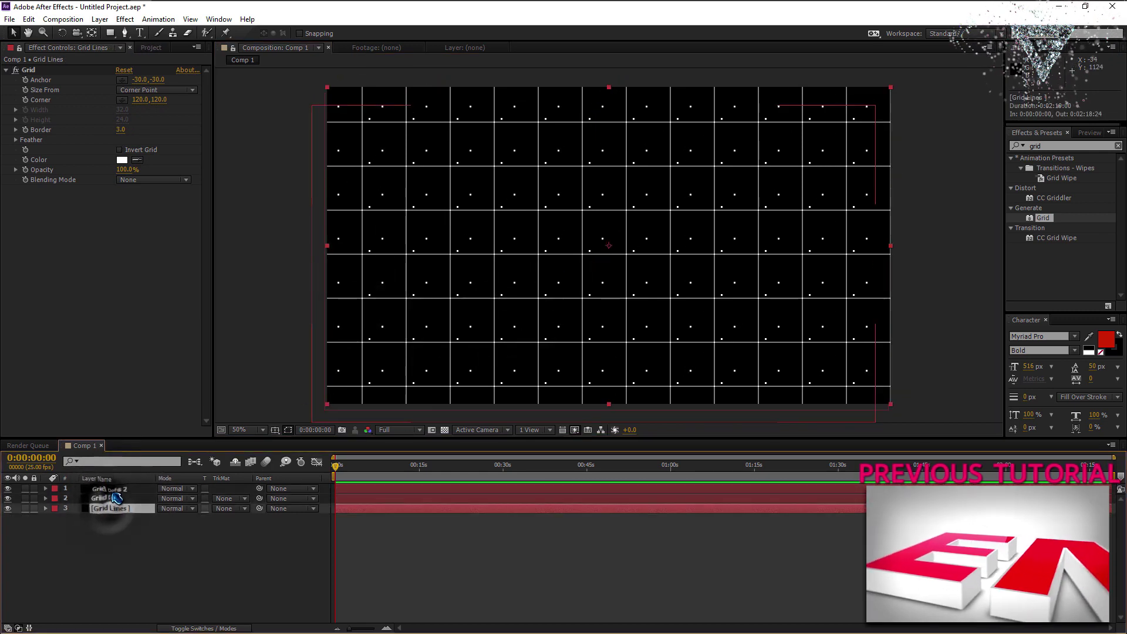
ctrl+click(112, 488)
ctrl+click(113, 497)
key(t)
mouse_move(168, 498)
mouse_down()
mouse_move(143, 507)
mouse_move(154, 508)
mouse_up()
click(161, 372)
key(t)
click(298, 539)
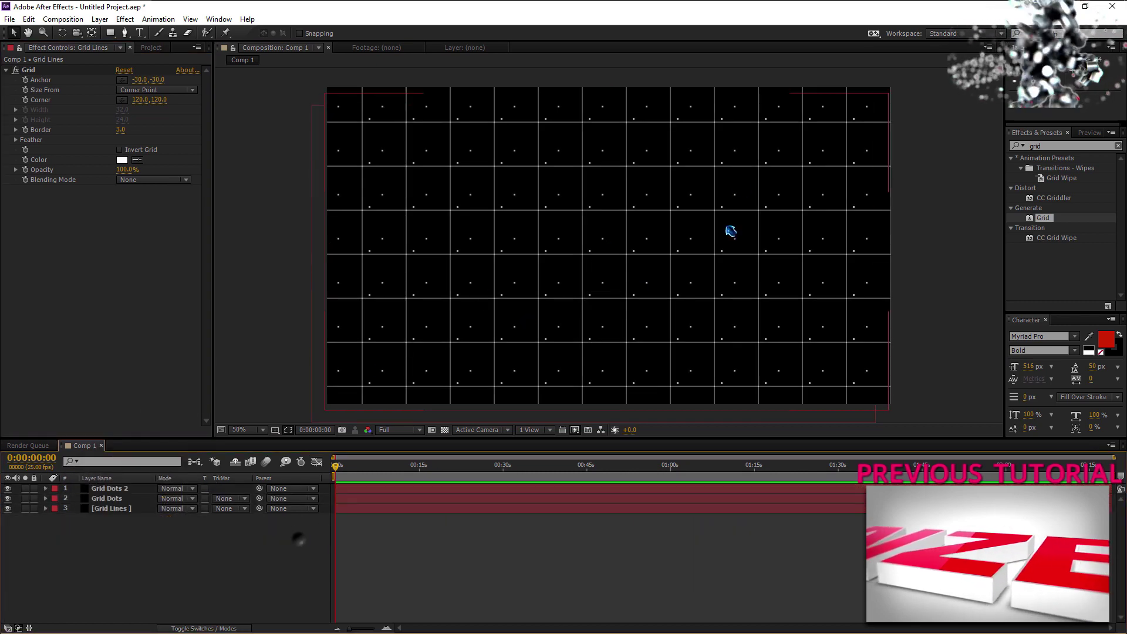
- Create a white 150 x 150 px solid named box
right_click(277, 539)
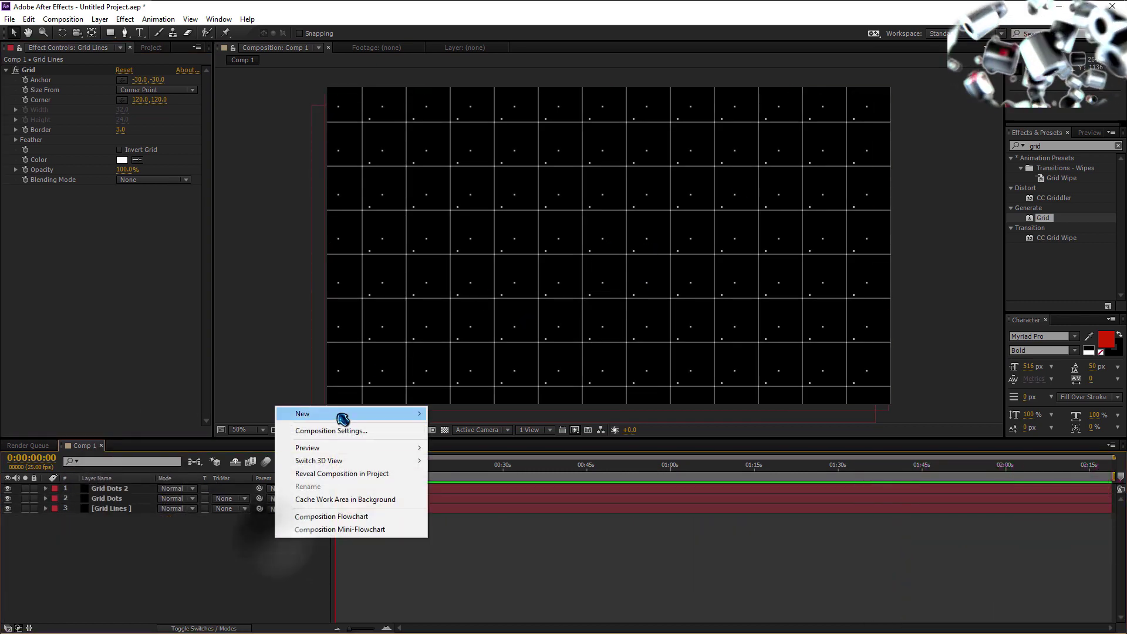
mouse_move(414, 422)
click(480, 445)
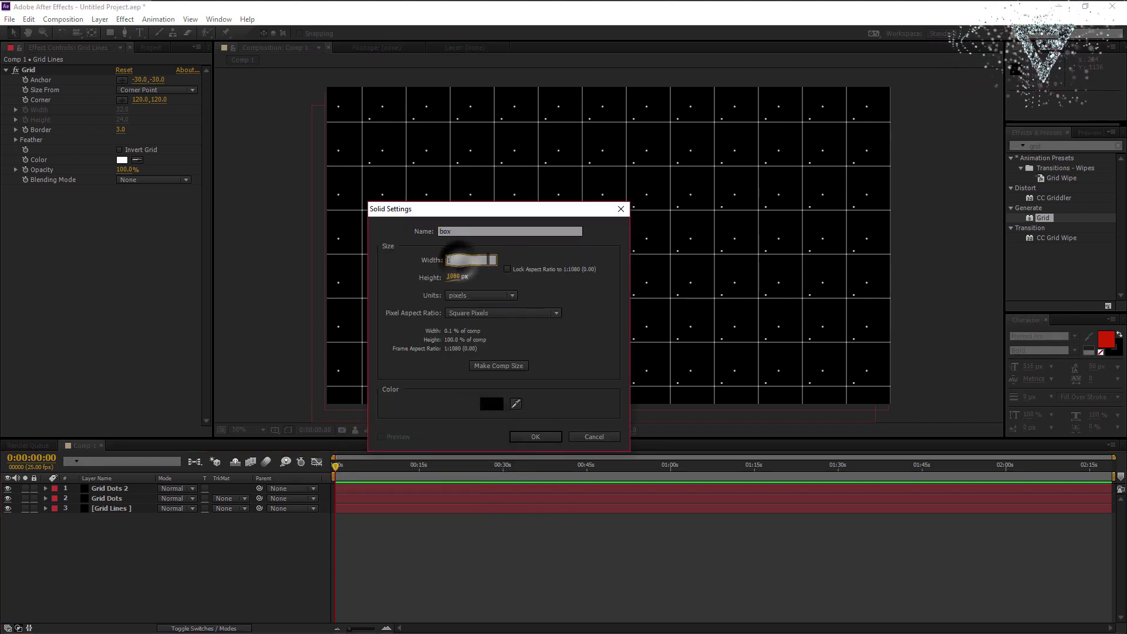
text(150)
click(492, 403)
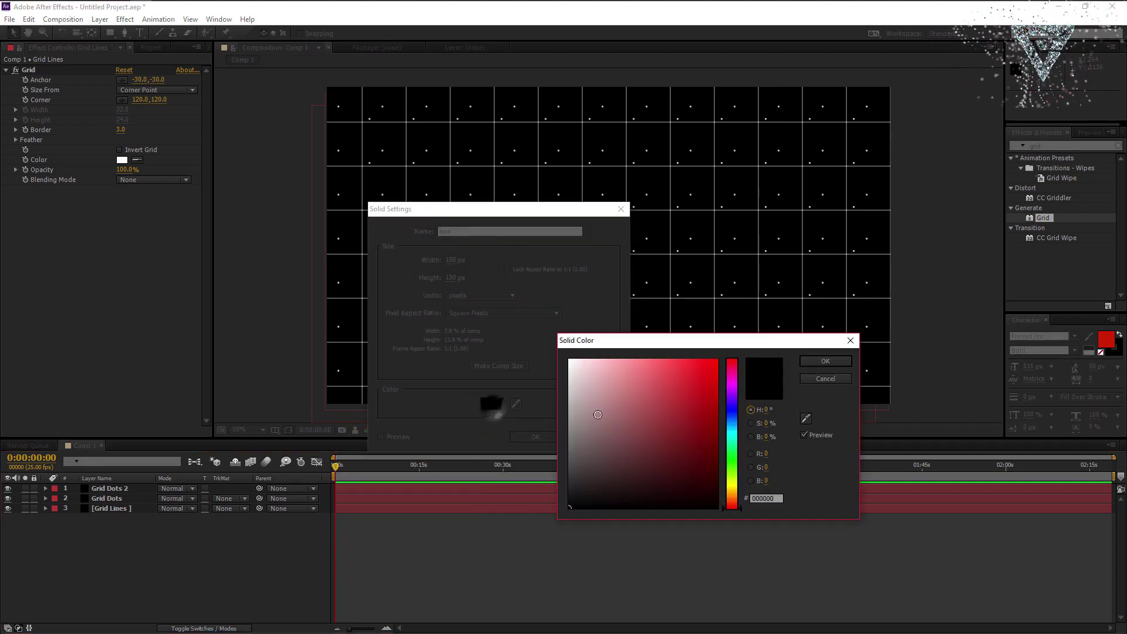
drag(601, 404, 563, 349)
click(825, 365)
click(528, 441)
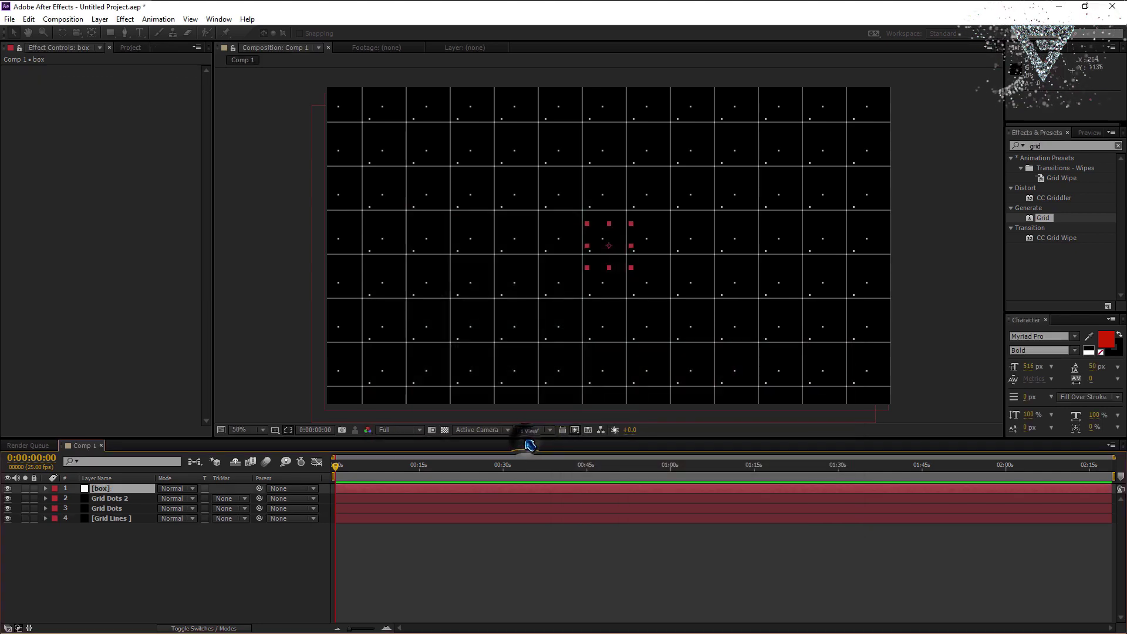
- Switch to Notepad and copy the whole random-position expression from 5.txt
click(119, 9)
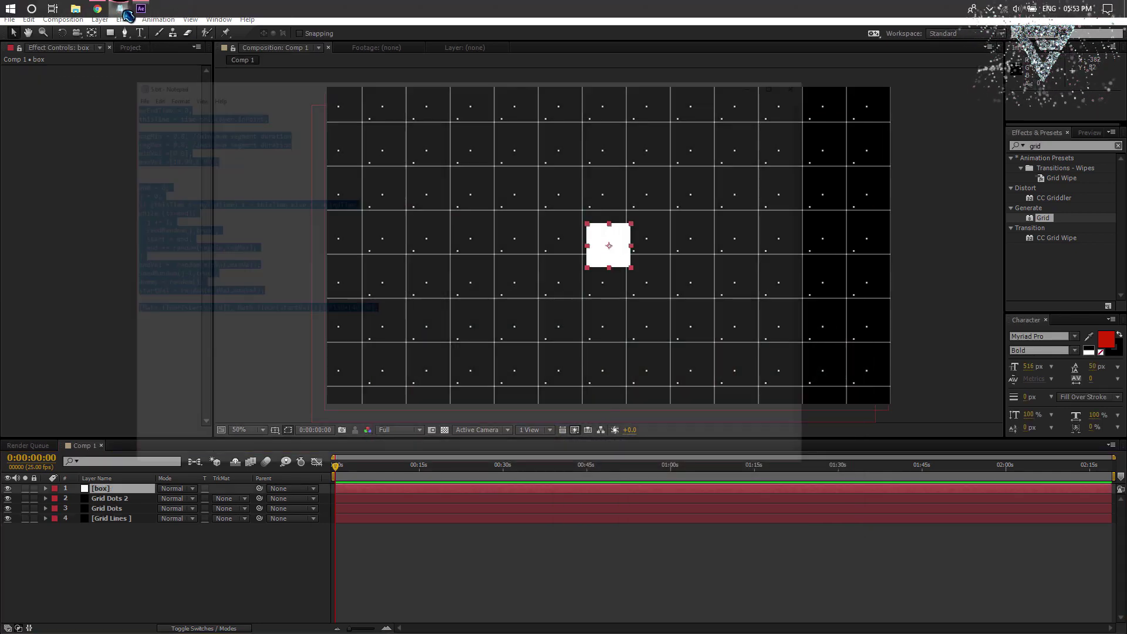
click(466, 382)
drag(466, 382, 148, 113)
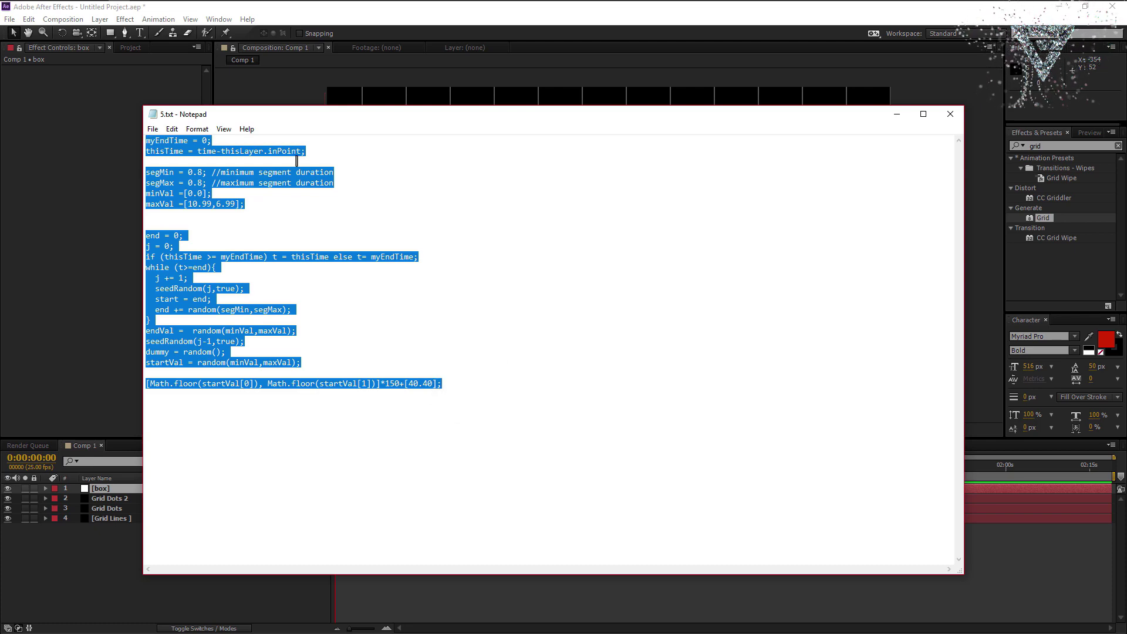
click(900, 113)
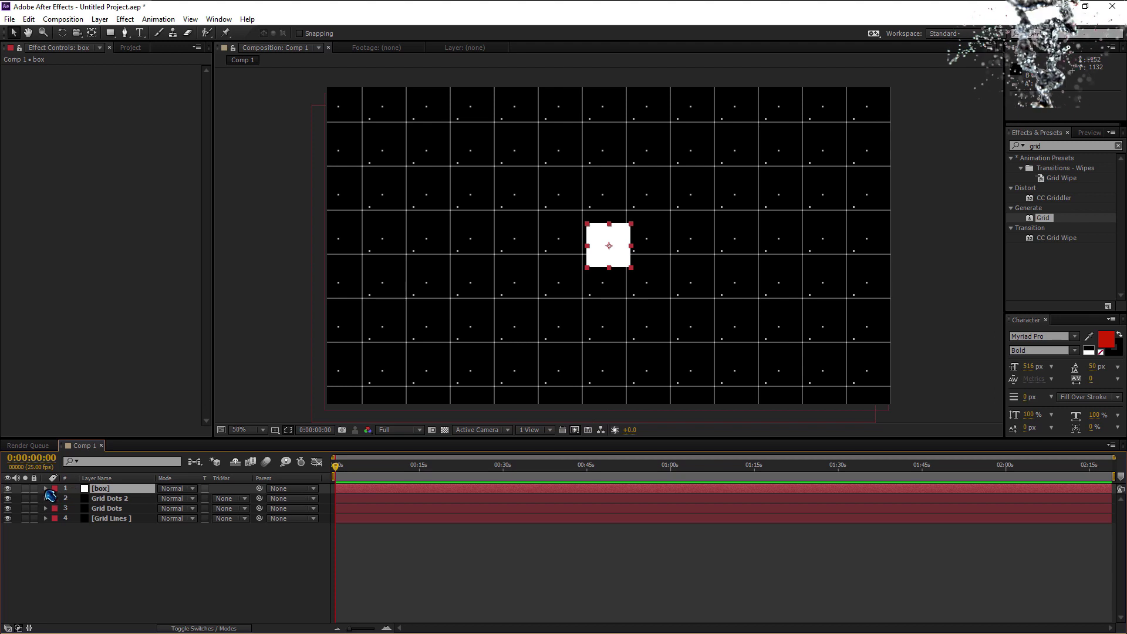
- Add an expression to the box layer's Position and paste the copied random-position code into it
click(46, 489)
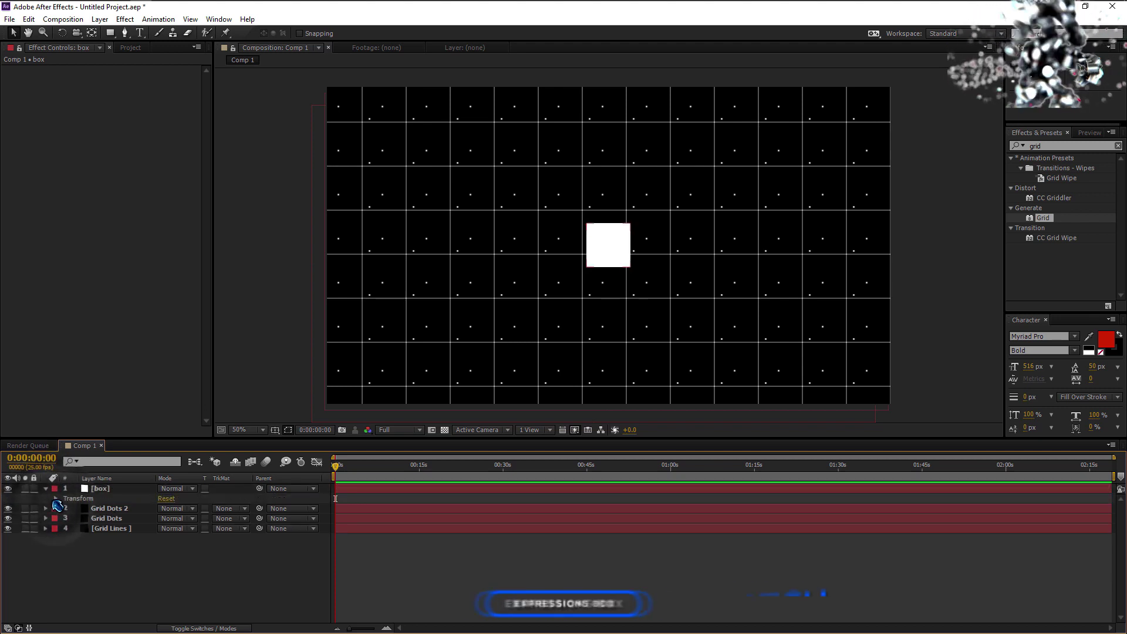
click(56, 498)
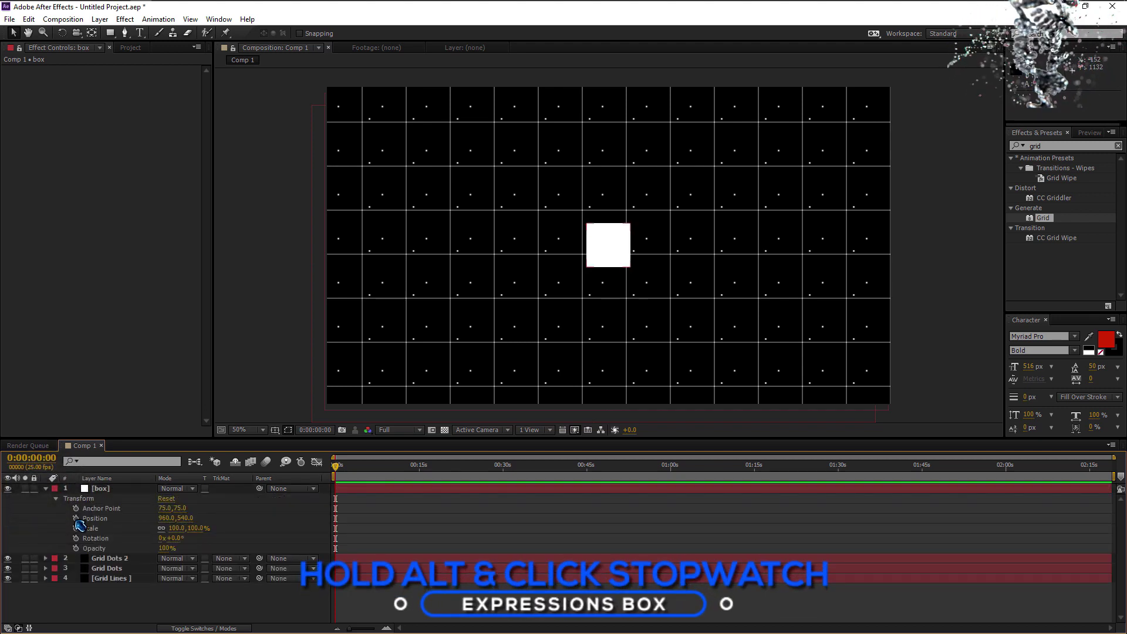
alt+click(76, 518)
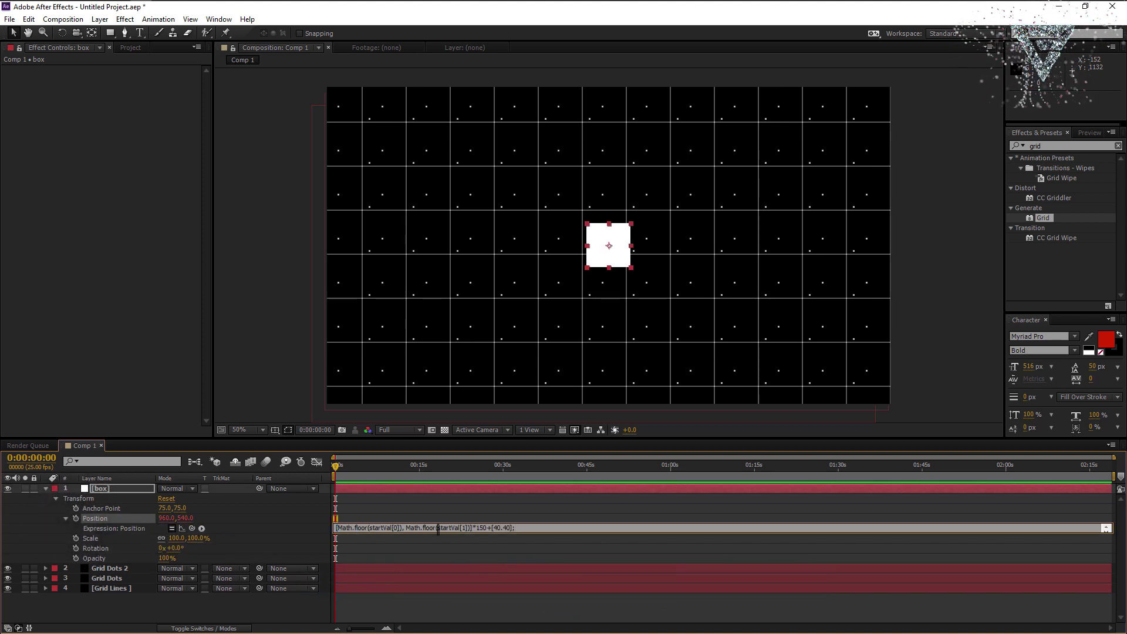
click(398, 469)
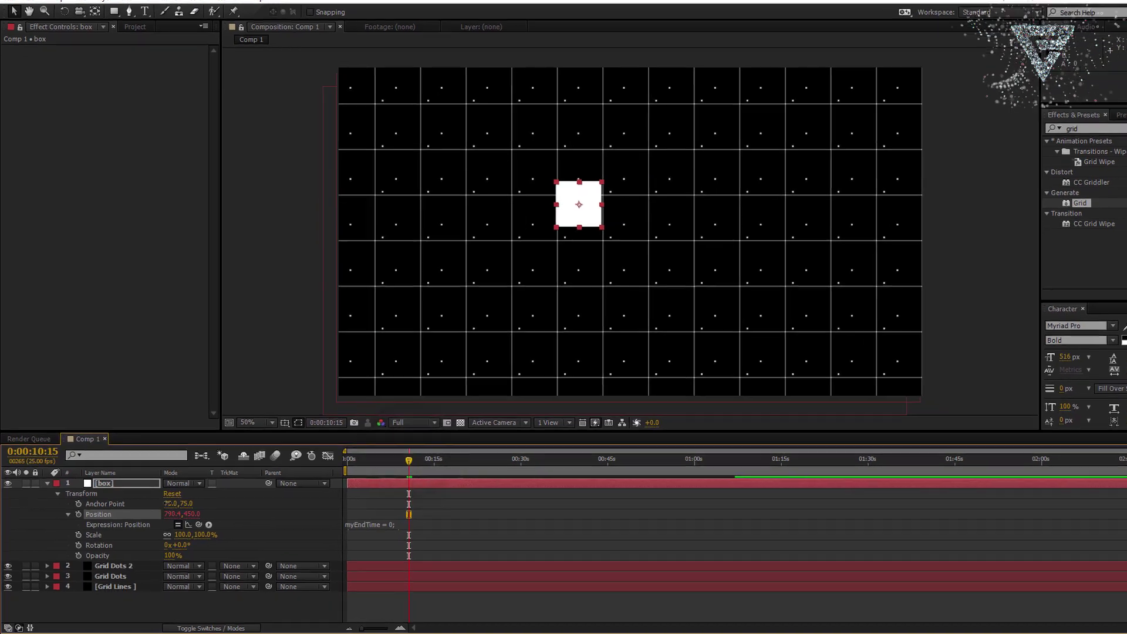
- Set the box layer's anchor point to 70, 30 and scrub through time to check its fit in the grid cells
click(163, 508)
text(70)
key(Tab)
text(3)
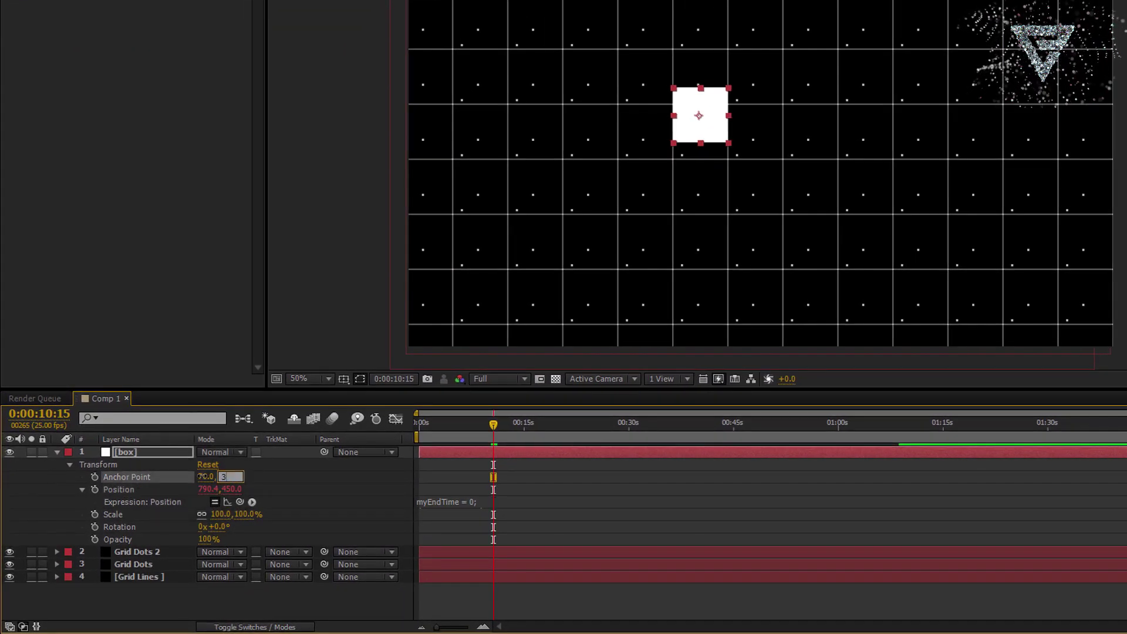
text(0)
click(487, 423)
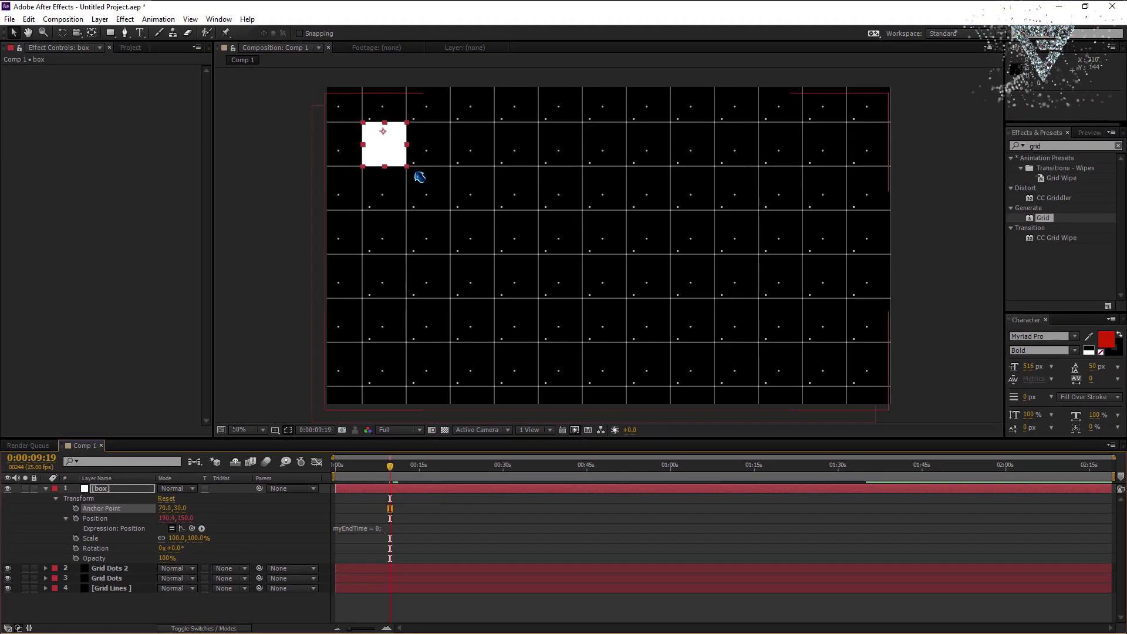
drag(392, 475, 752, 459)
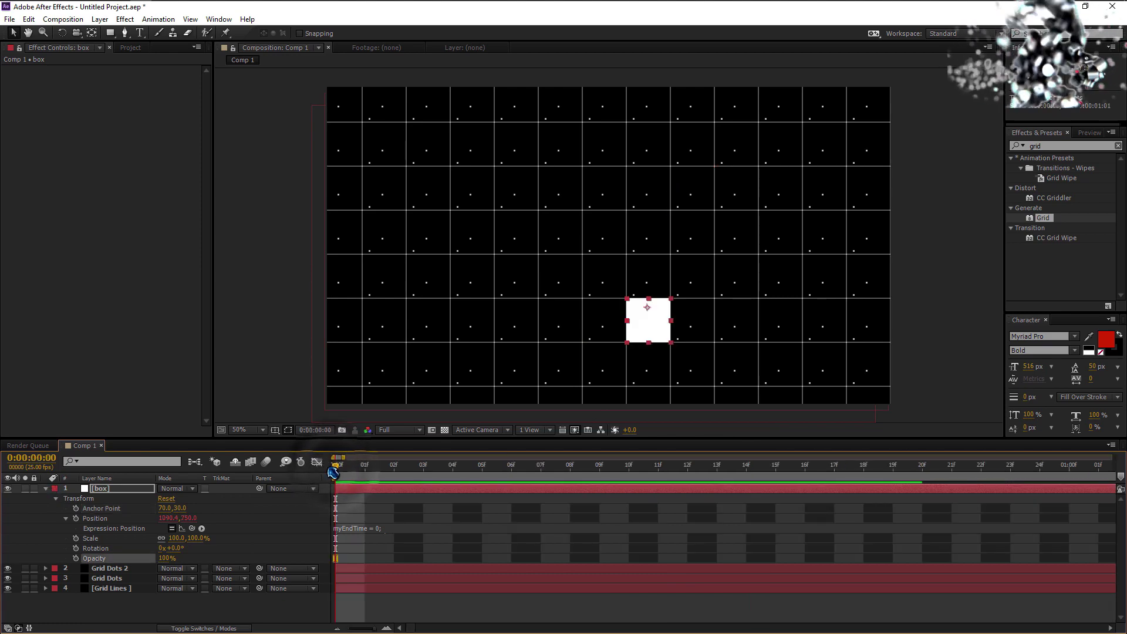
- Set the box layer's opacity to 0% and keyframe it at 0:00:00:00
drag(159, 558, 85, 577)
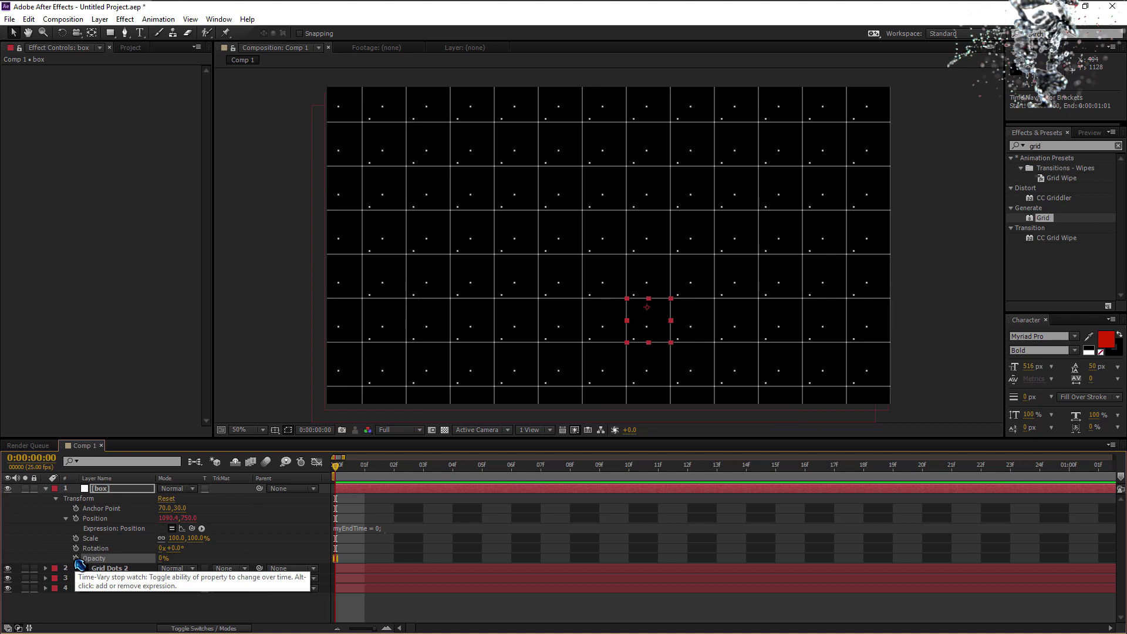
click(77, 560)
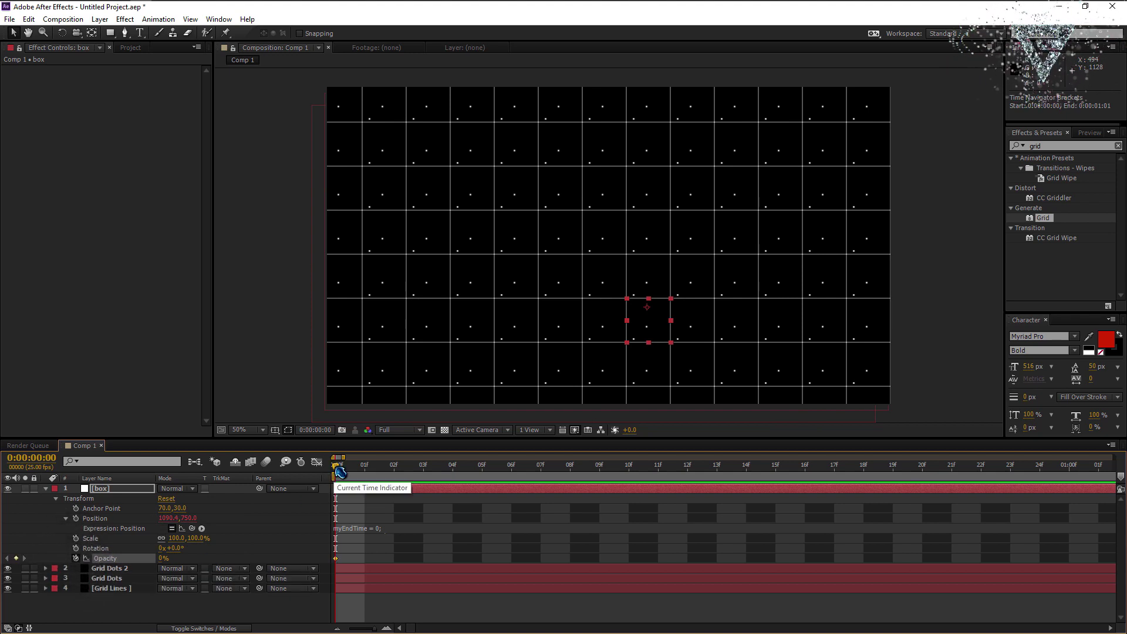
- Keyframe the box layer's opacity at 80% on 0:00:00:05 and 0% on 0:00:00:20, and scrub through the fade to check it
drag(386, 474, 512, 493)
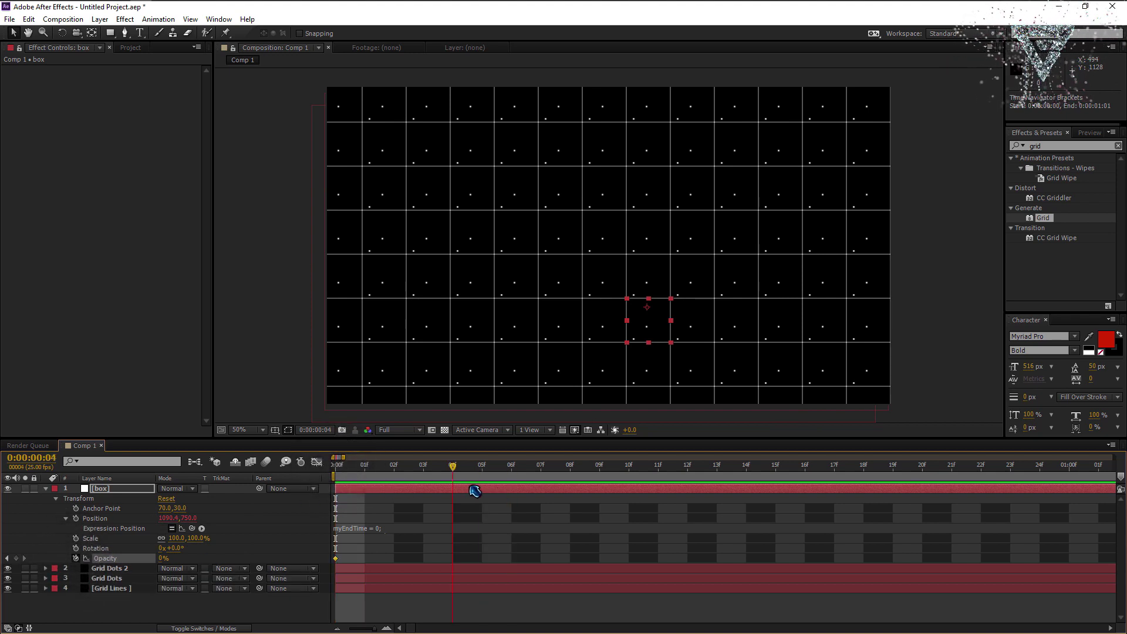
key(Page_Down)
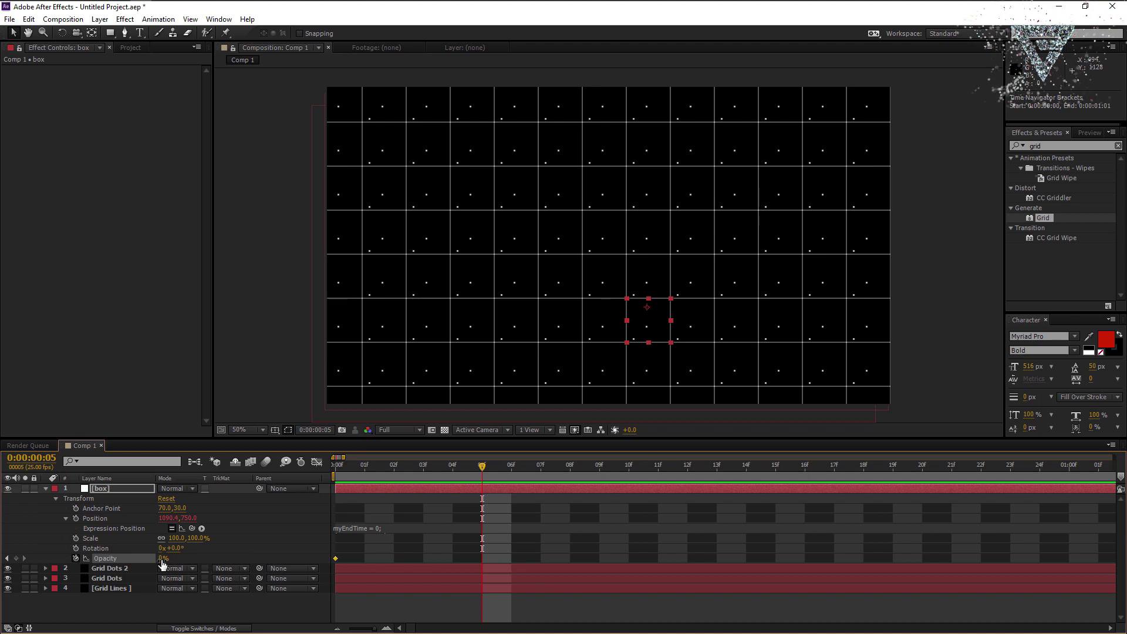
drag(163, 558, 214, 559)
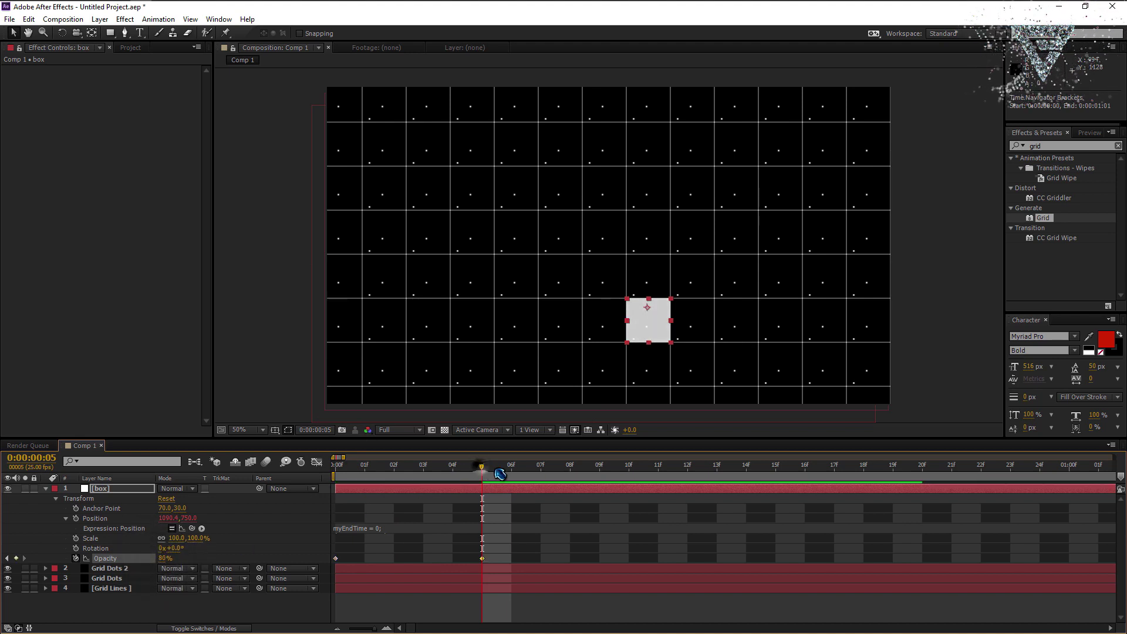
drag(726, 489, 921, 484)
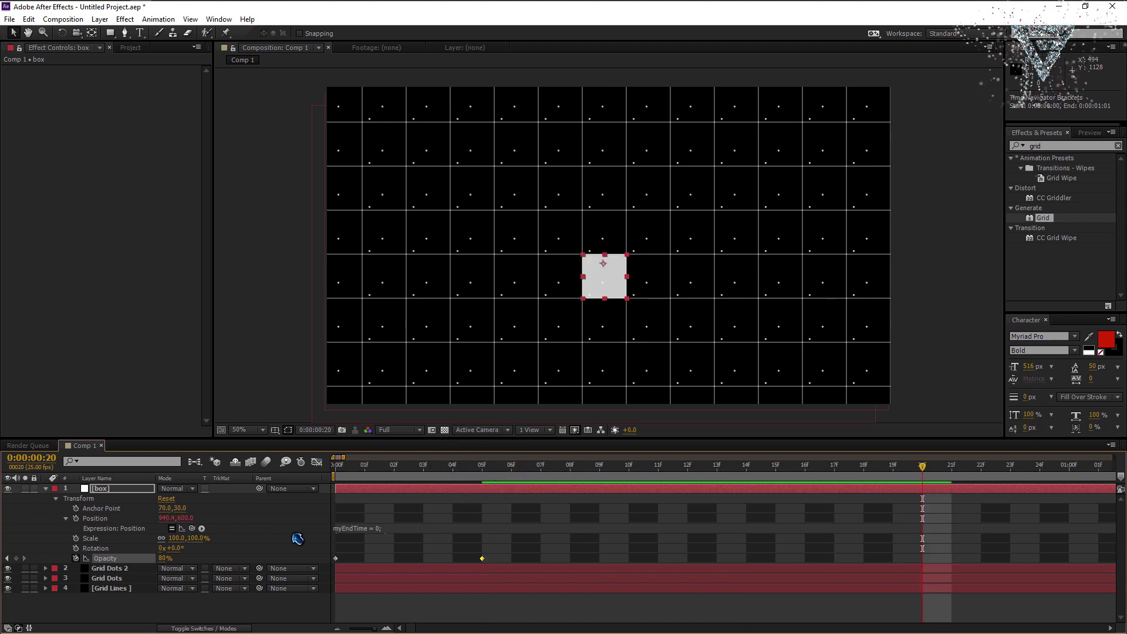
drag(153, 557, 110, 561)
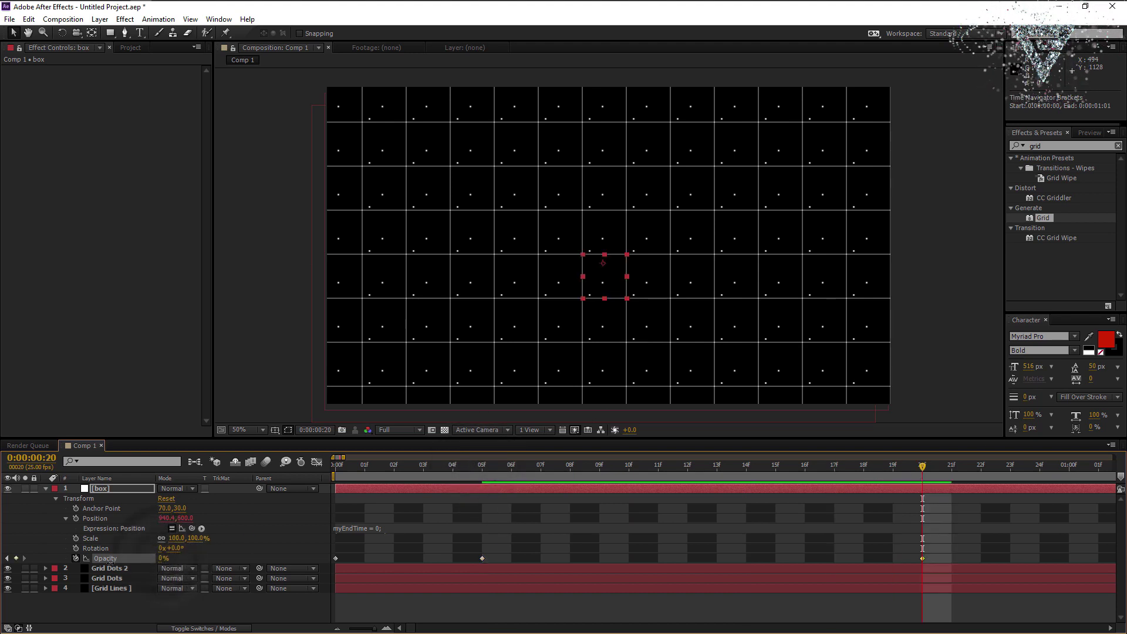
drag(709, 472, 620, 521)
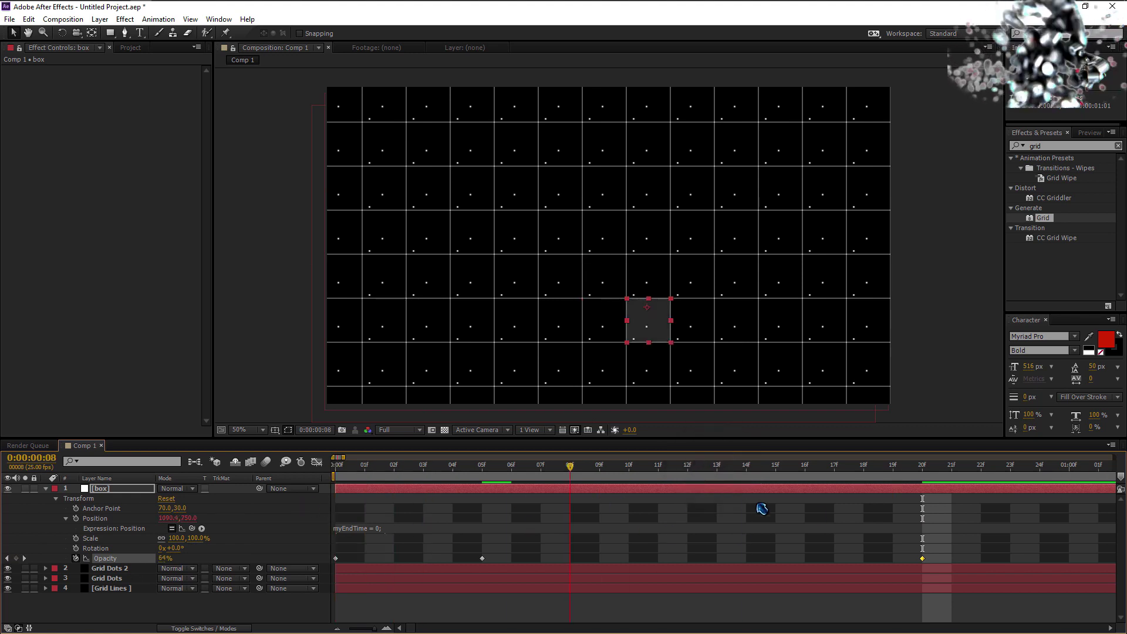
click(564, 604)
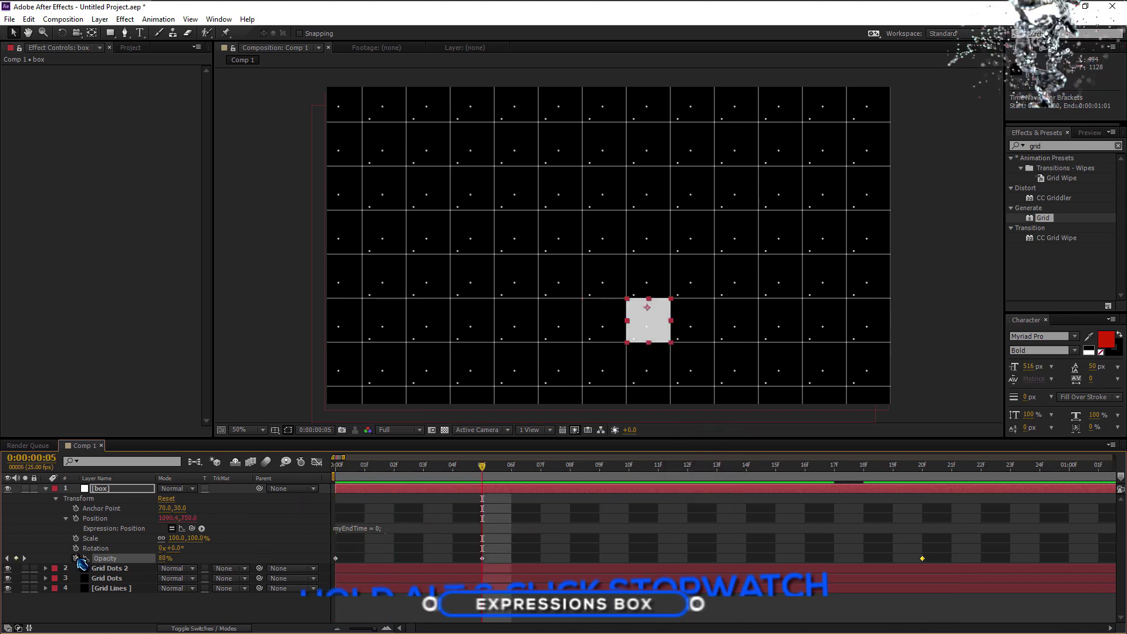
- Add the expression loopOutDuration(type = "cycle", duration = 0) to the box layer's Opacity
alt+click(79, 559)
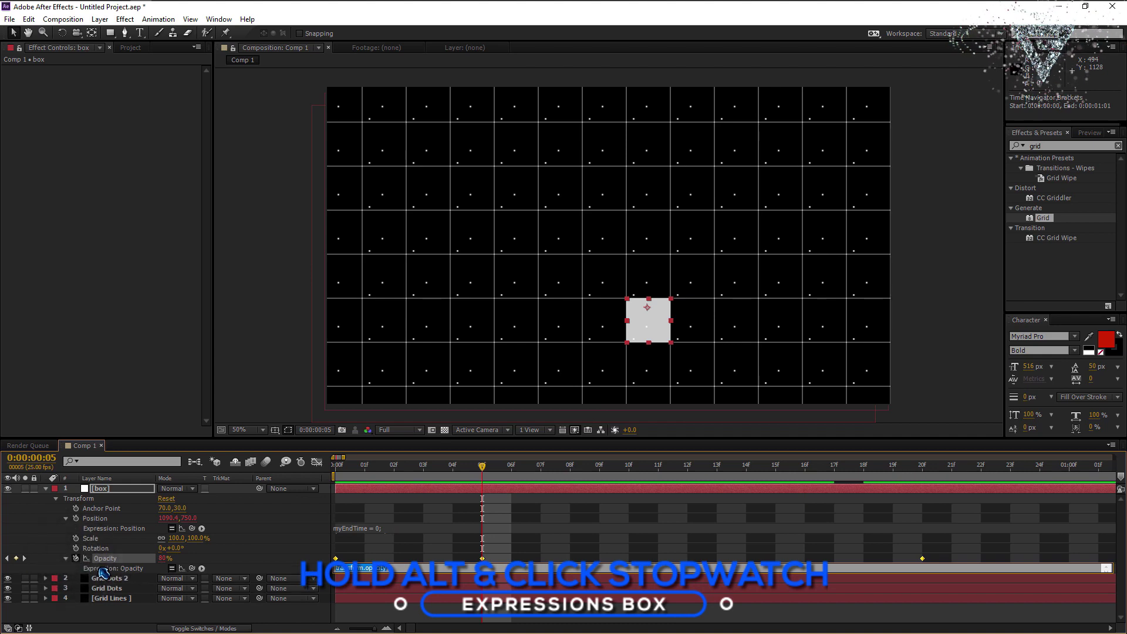
click(201, 568)
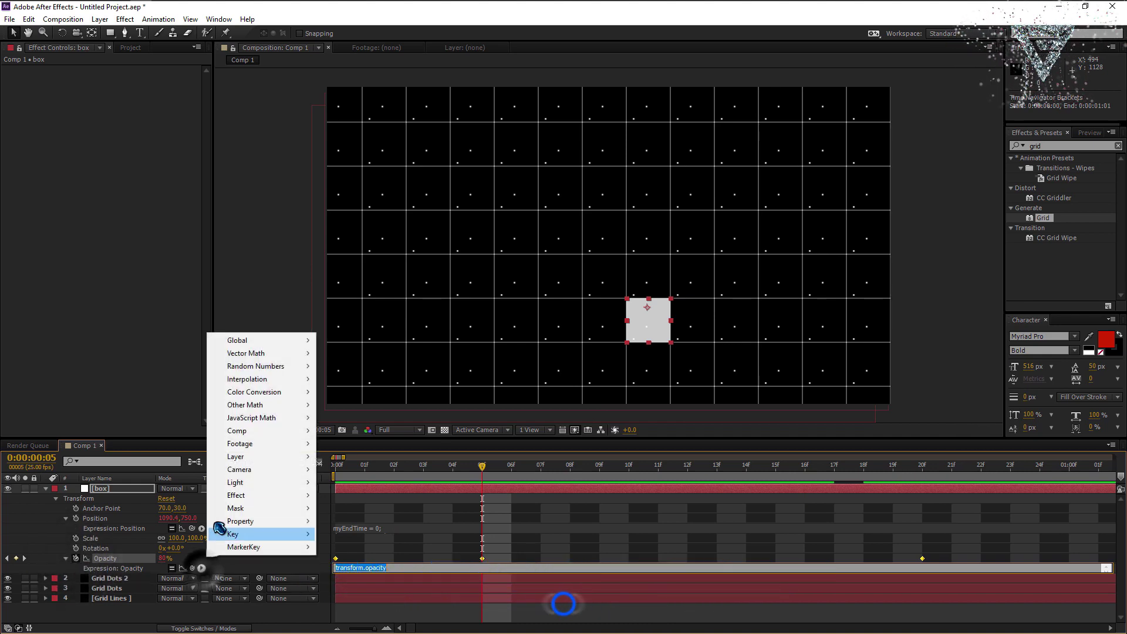
mouse_move(271, 521)
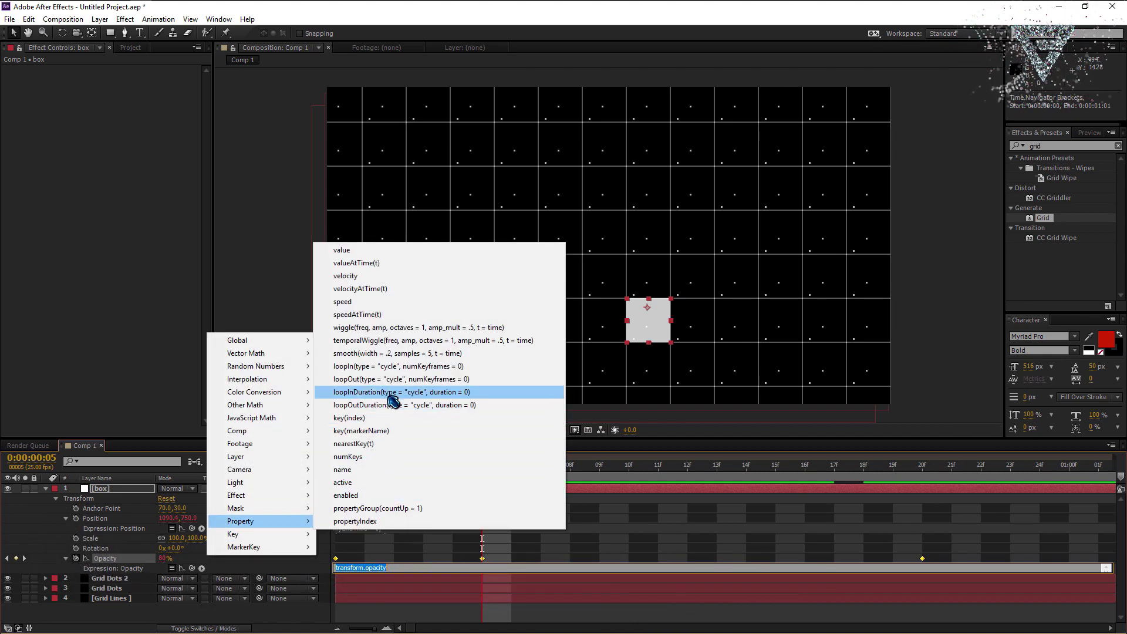
click(445, 405)
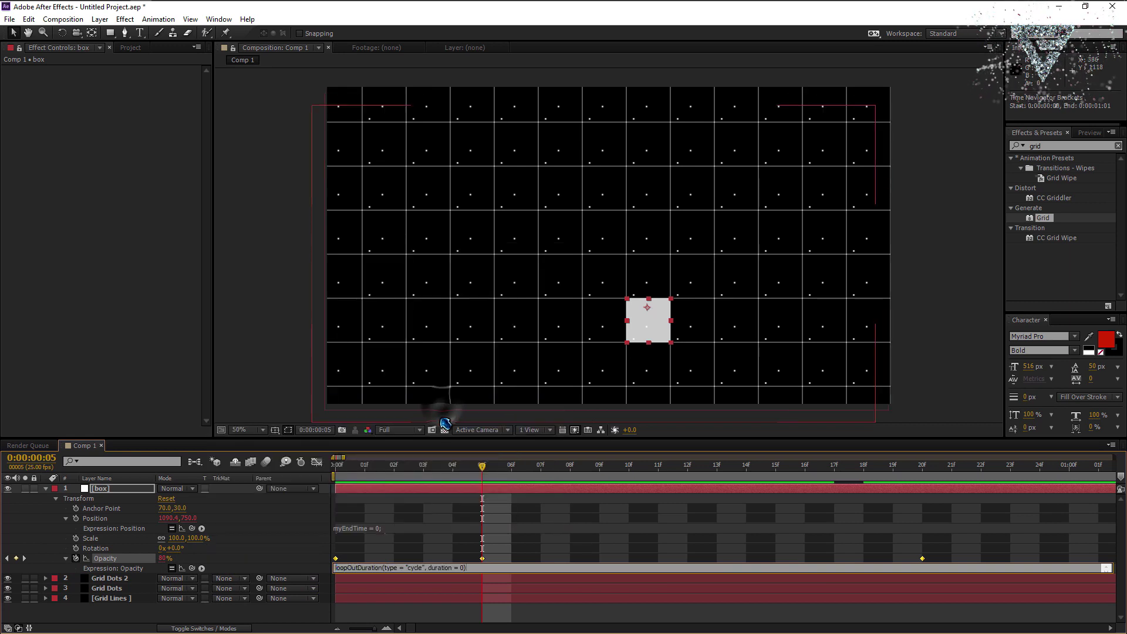
click(441, 463)
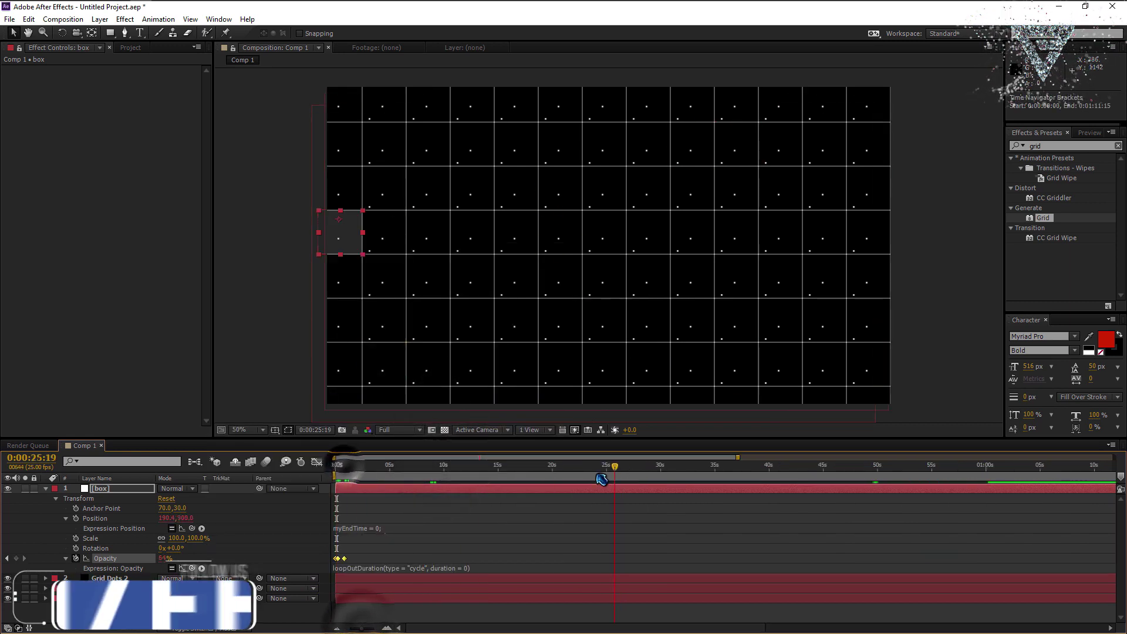
- Duplicate the box layer until there are six, stagger their start times, and scrub through the animation
click(45, 488)
click(101, 490)
key(ctrl+d)
drag(368, 488, 386, 518)
key(ctrl+d)
ctrl+click(379, 497)
ctrl+click(377, 498)
ctrl+click(372, 506)
ctrl+click(381, 498)
key(ctrl+d)
drag(370, 528, 390, 528)
drag(352, 471, 537, 470)
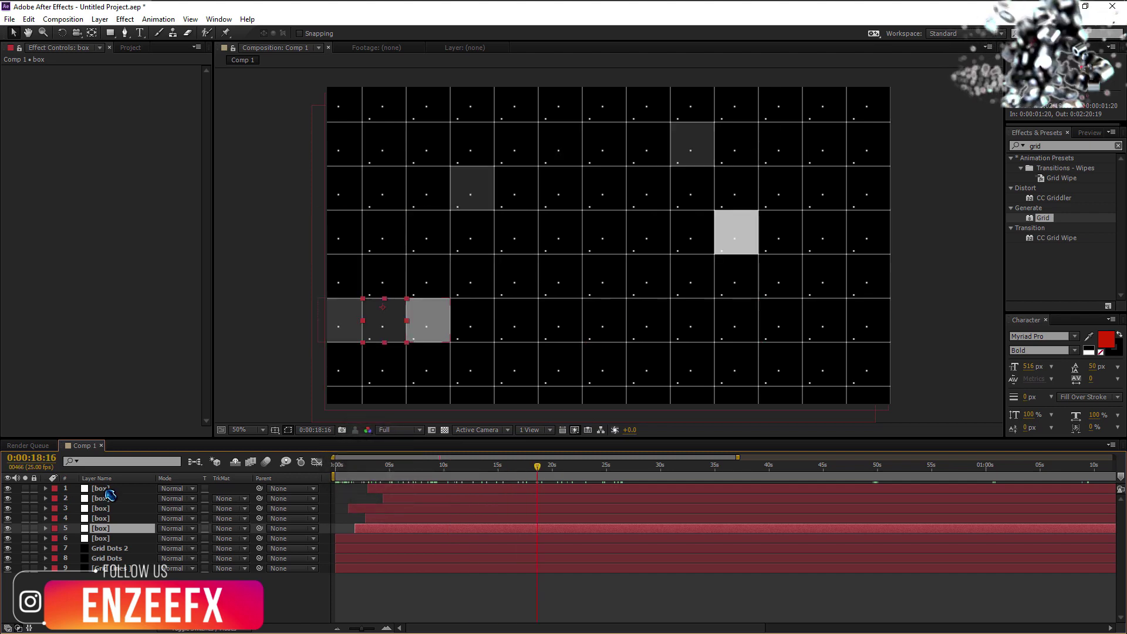
- Duplicate the two uppermost box layers and offset the copies in time for eight boxes in total
click(101, 489)
ctrl+click(101, 497)
key(ctrl+d)
drag(407, 488, 549, 420)
click(264, 419)
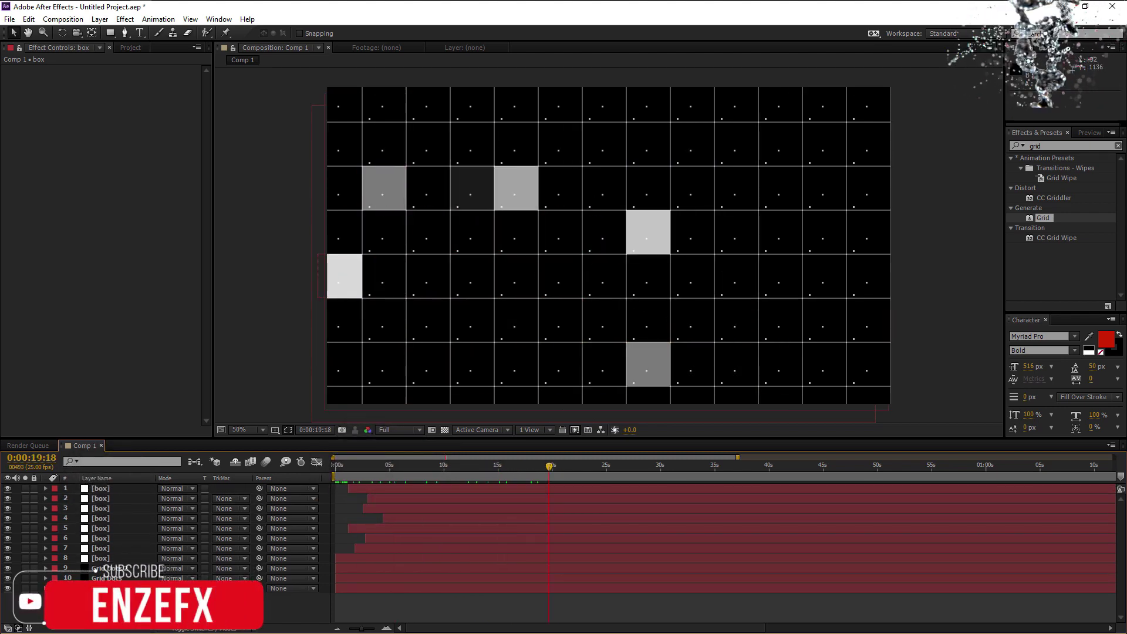
- Create a white solid at comp size, 1920 x 1080 px, named White Solid 1
right_click(165, 611)
mouse_move(209, 485)
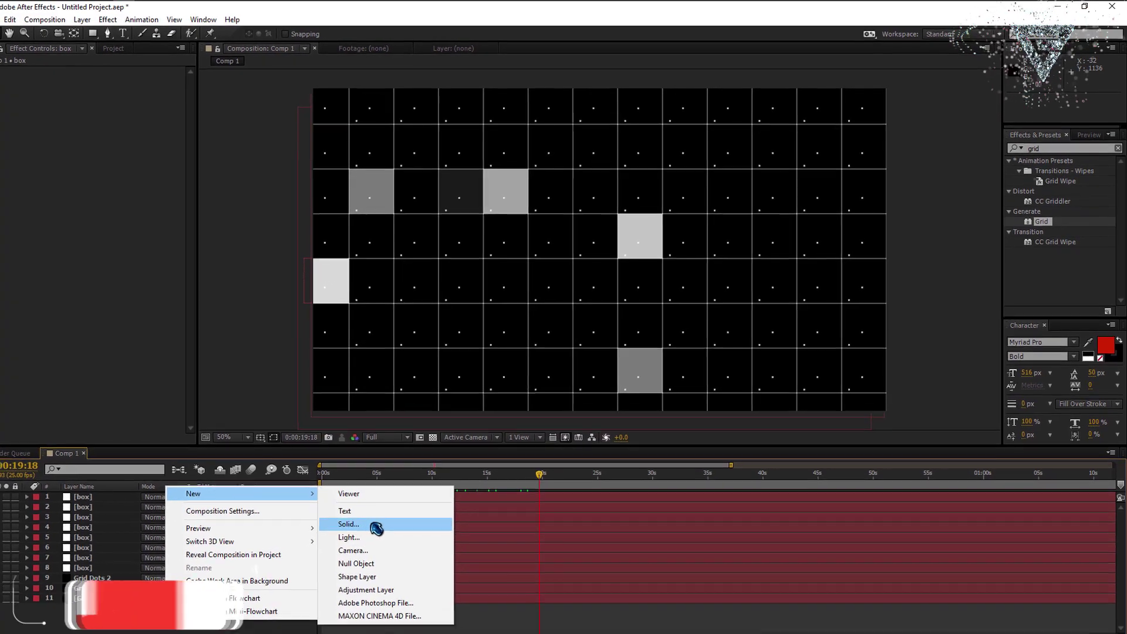
click(376, 528)
click(488, 372)
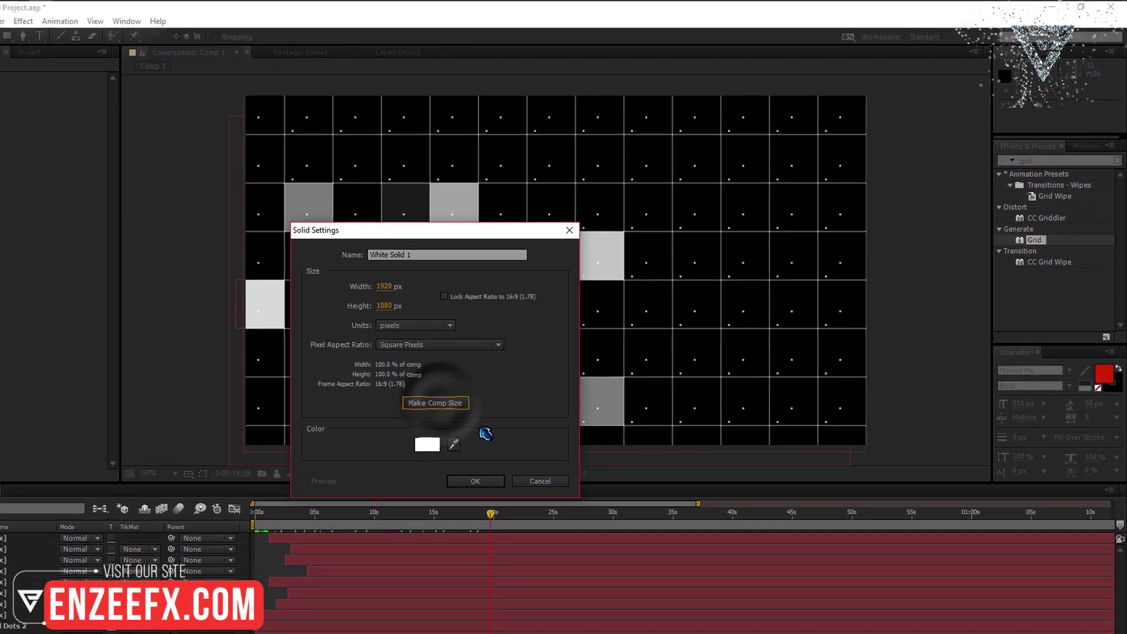
click(475, 481)
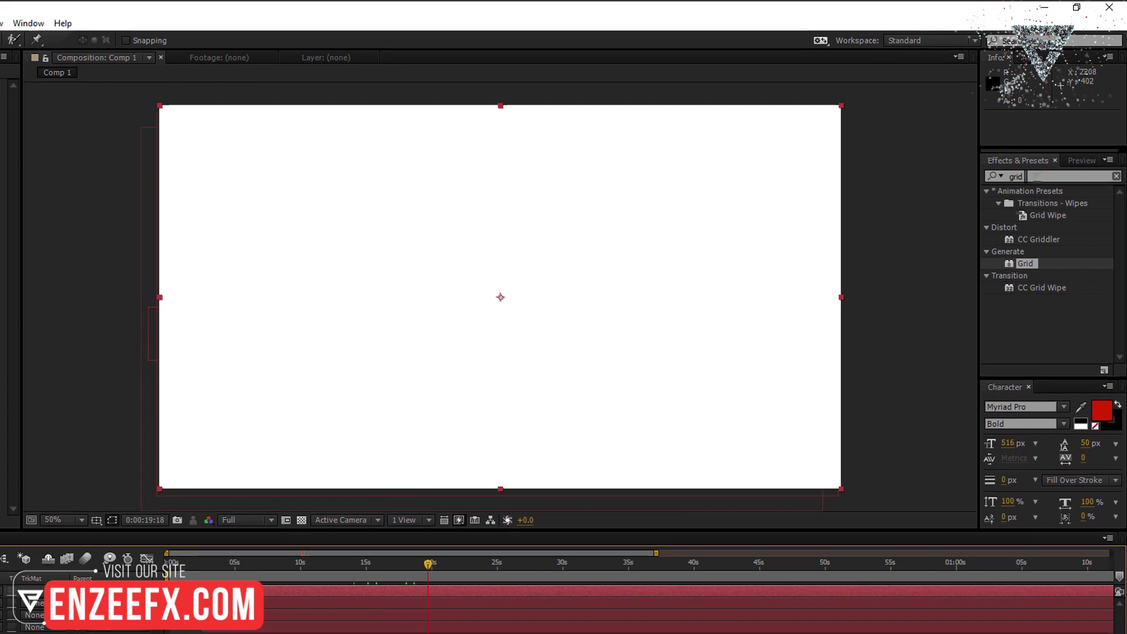
- Find the 4-Color Gradient effect by searching for "grad" and apply it to White Solid 1
click(1012, 176)
text(grad)
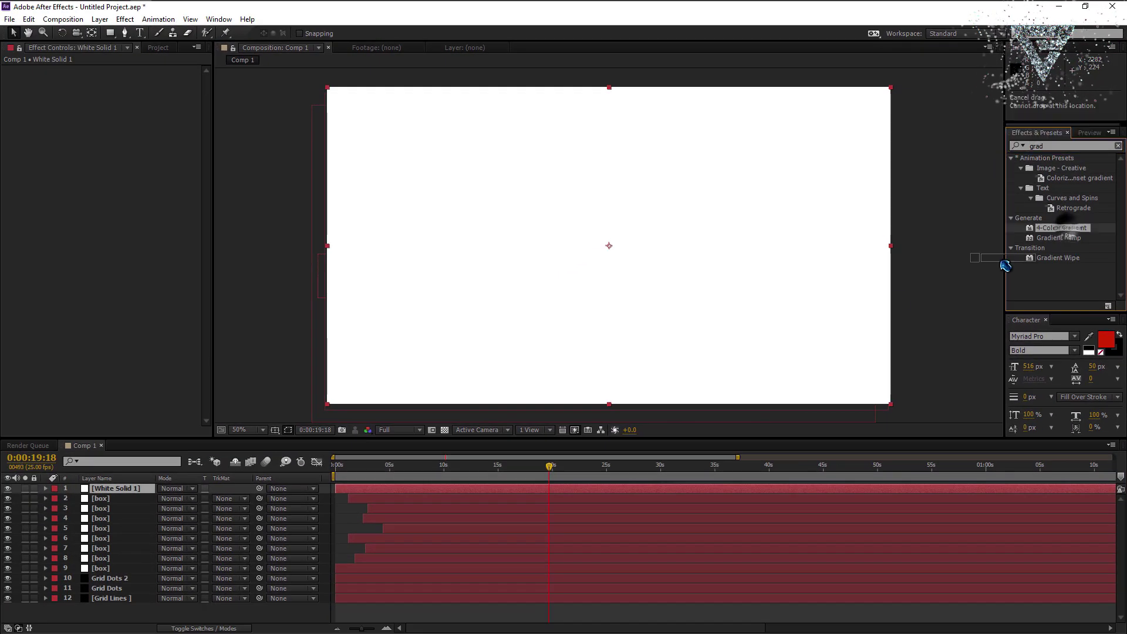
drag(1005, 266, 120, 493)
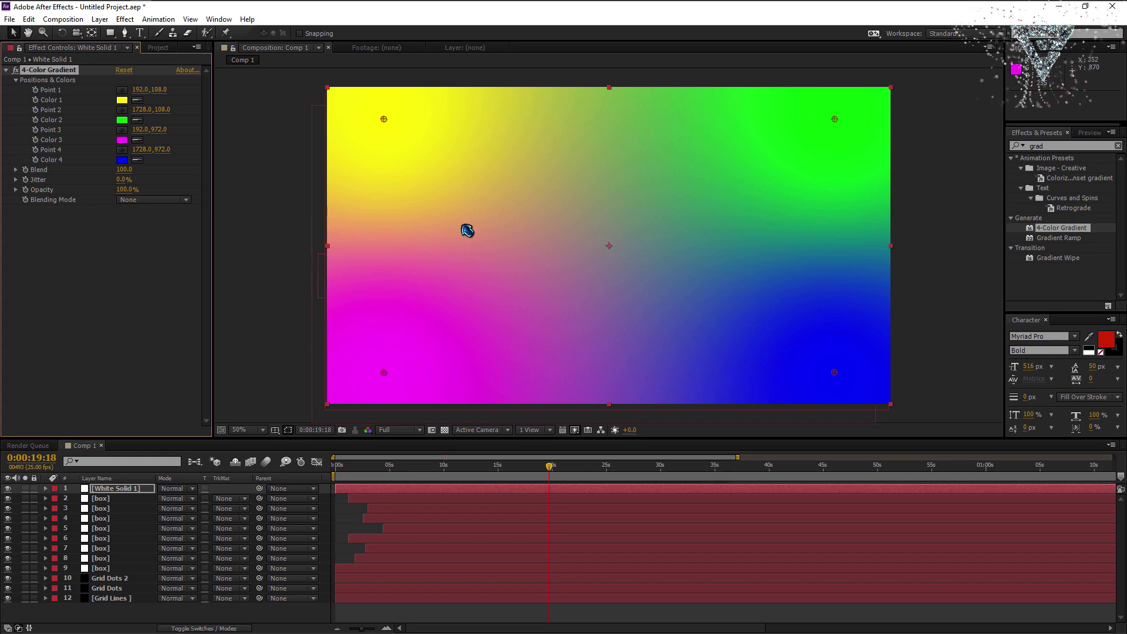
- Set the gradient's Color 1 to black and Color 2 to orange
click(121, 100)
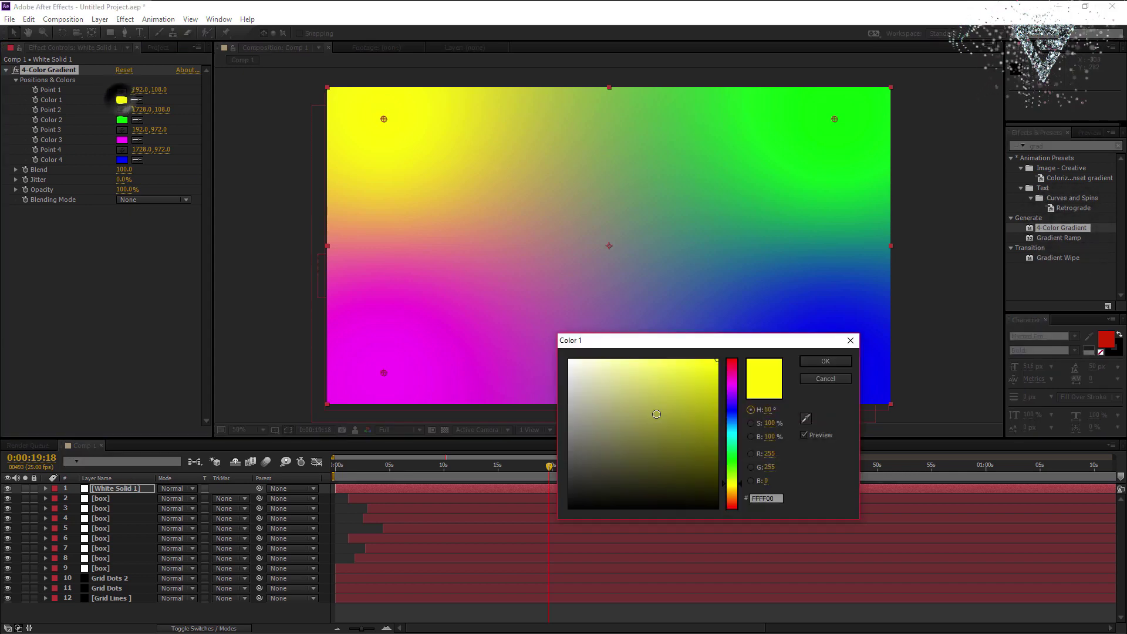
click(815, 382)
click(122, 100)
click(570, 507)
click(827, 374)
click(121, 120)
drag(733, 463, 733, 498)
click(827, 374)
- Move gradient Point 2 to 1510, 316, Point 3 to 655, 568 and Point 4 to 1243, 962
drag(140, 110, 192, 199)
drag(140, 130, 1, 52)
mouse_move(141, 149)
mouse_down()
mouse_move(19, 150)
mouse_move(152, 162)
mouse_up()
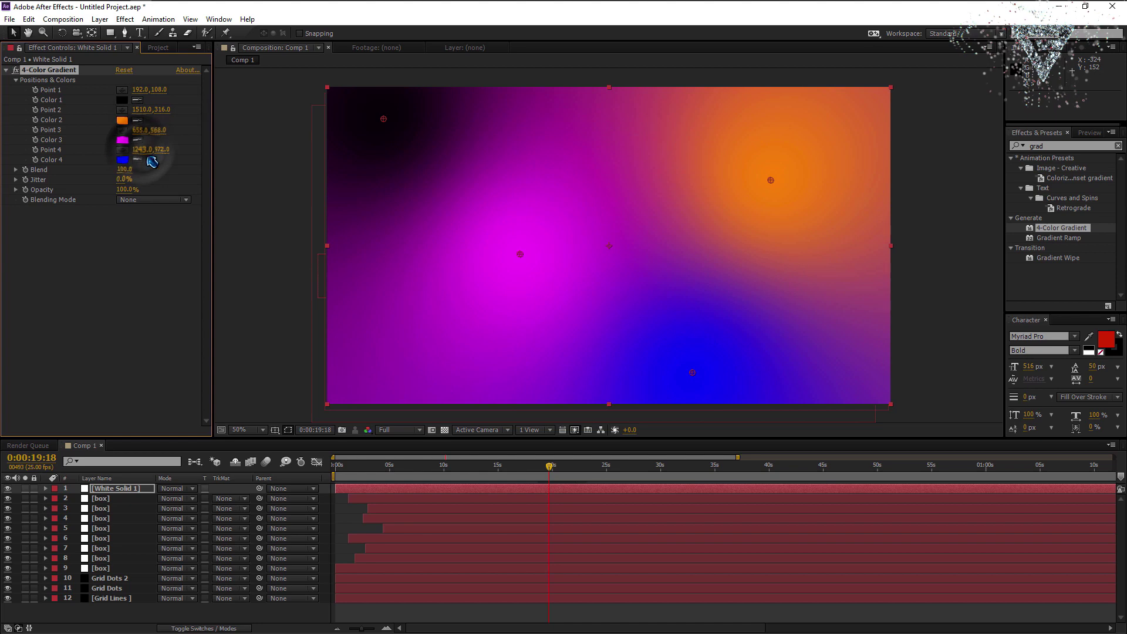
- Set the blending mode of all box, Grid Dots and Grid Lines layers to Add
drag(111, 618, 118, 497)
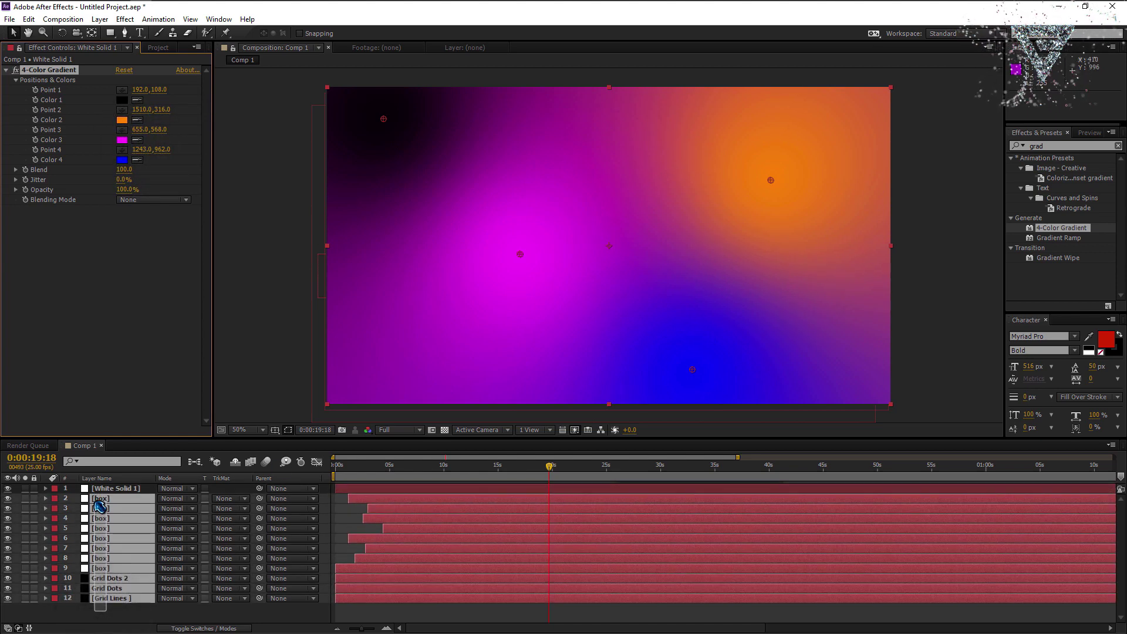
click(184, 503)
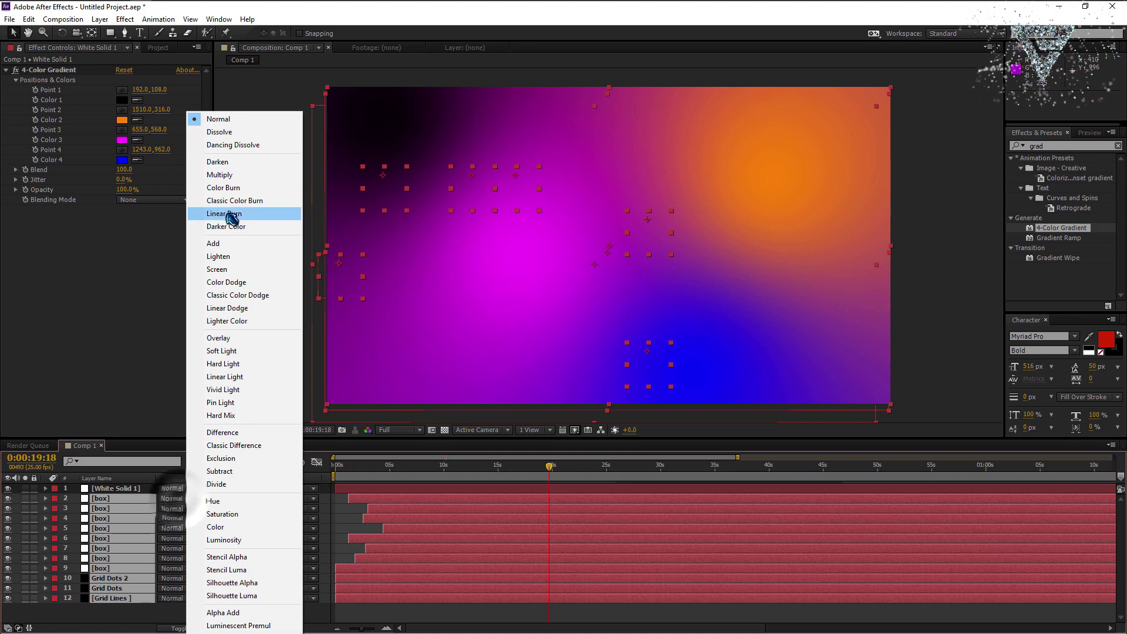
click(229, 244)
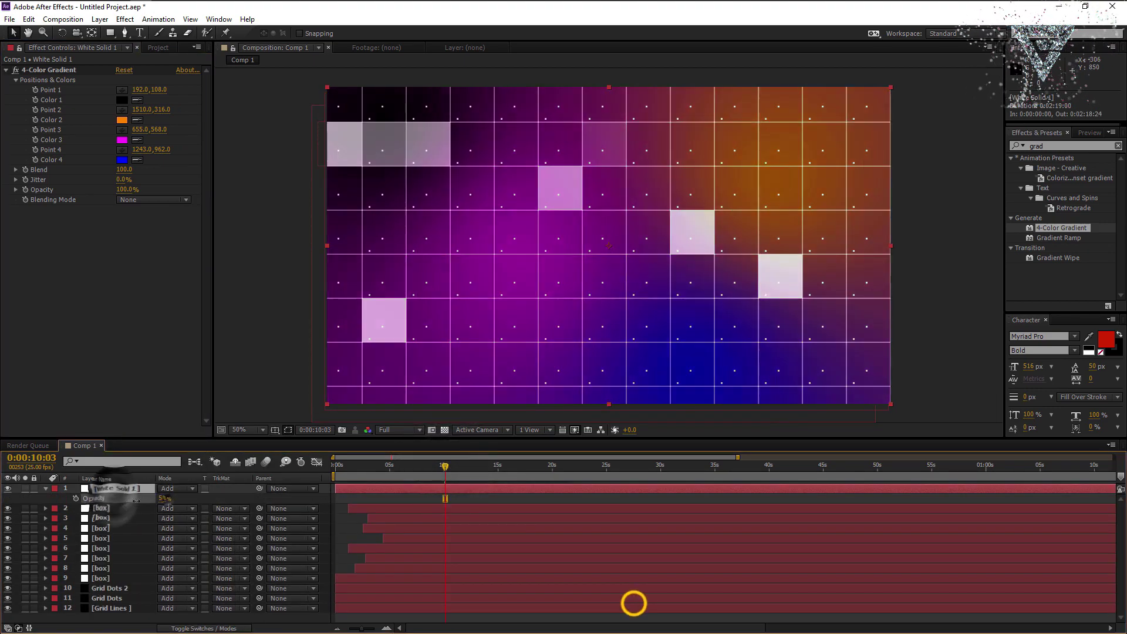
- Set White Solid 1's opacity to 35% and rename the layer bg
drag(136, 501, 125, 500)
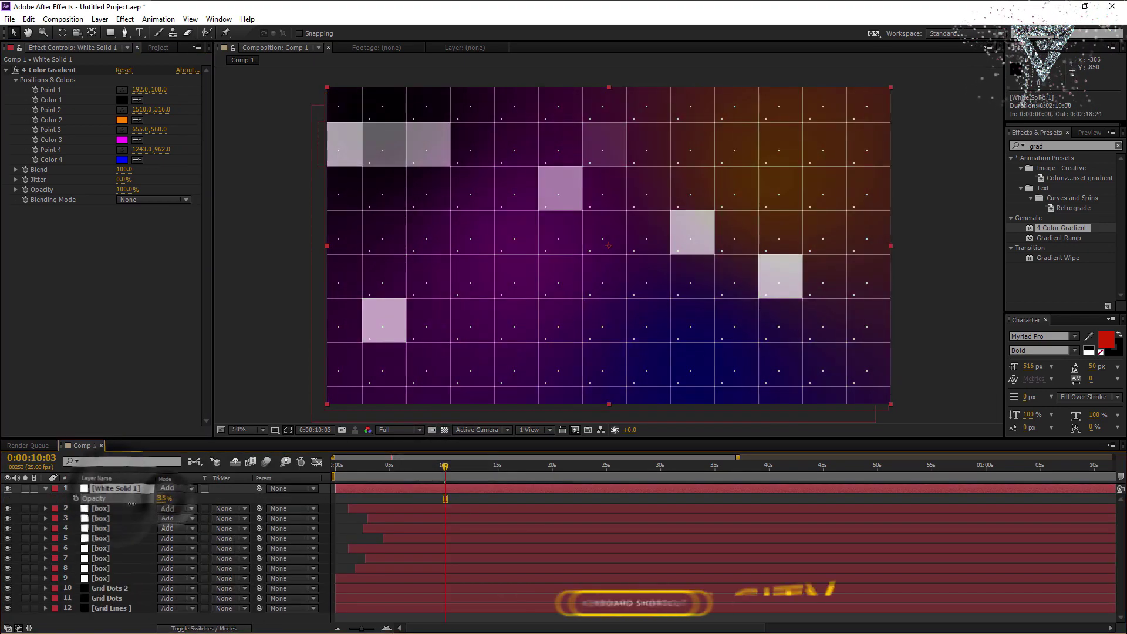
right_click(122, 488)
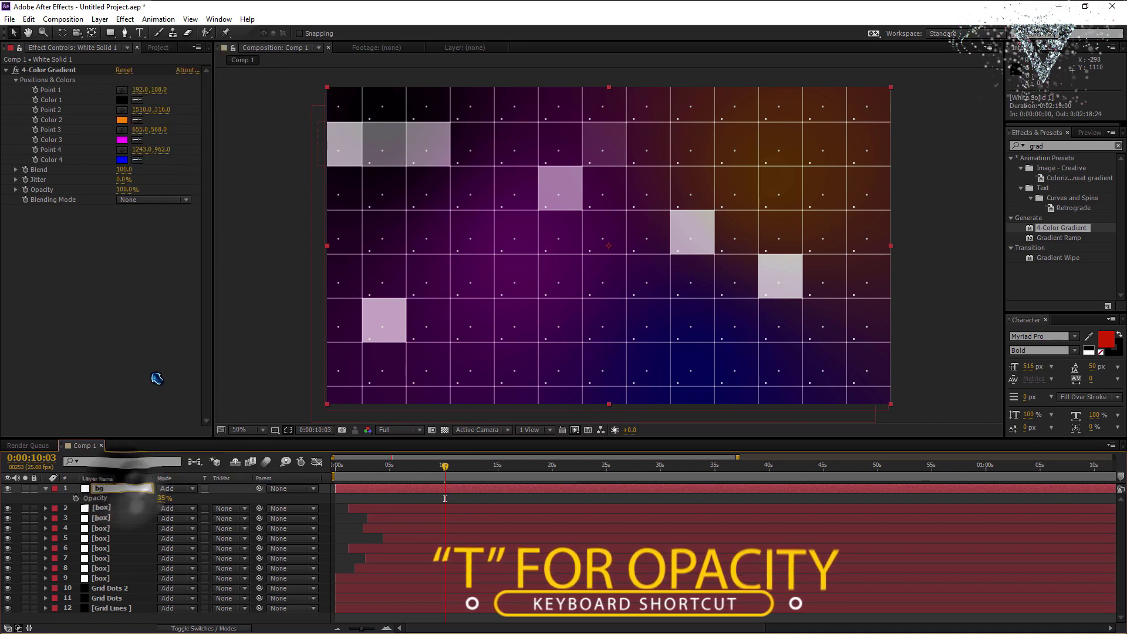
- Create a black 1920 x 1080 px solid named vignette
right_click(327, 499)
mouse_move(411, 505)
click(536, 537)
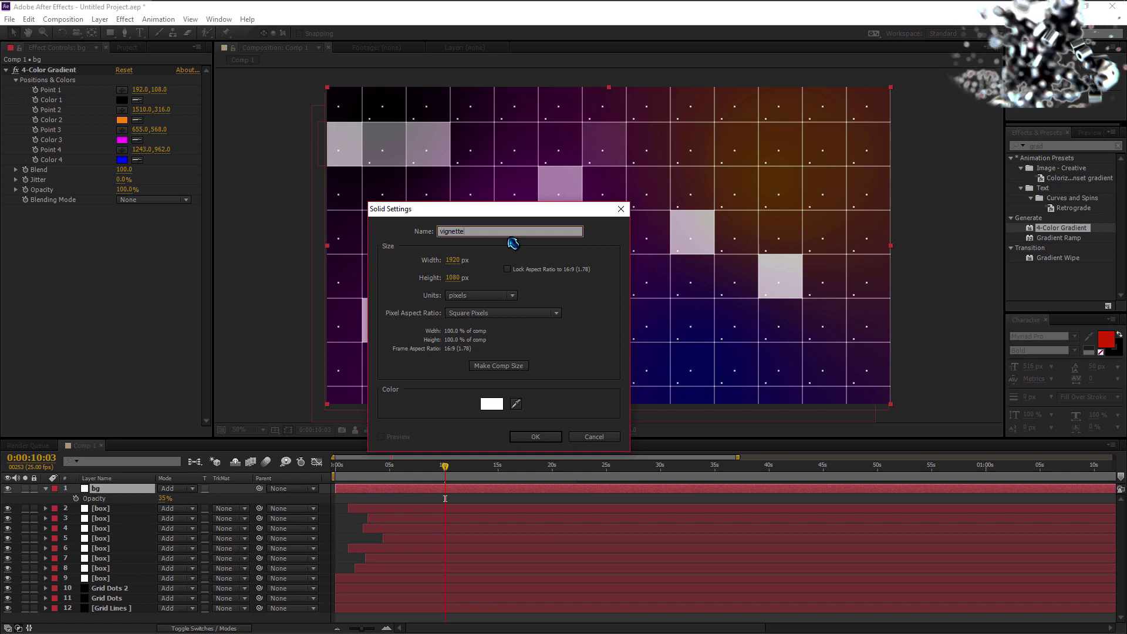
click(491, 403)
click(603, 465)
click(823, 360)
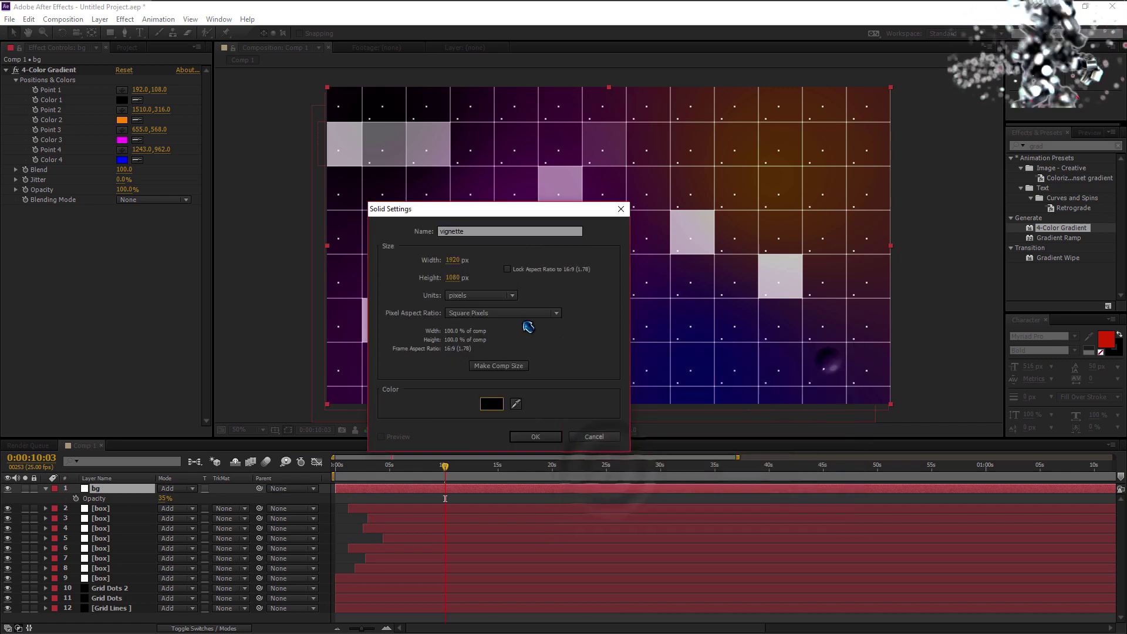
click(548, 438)
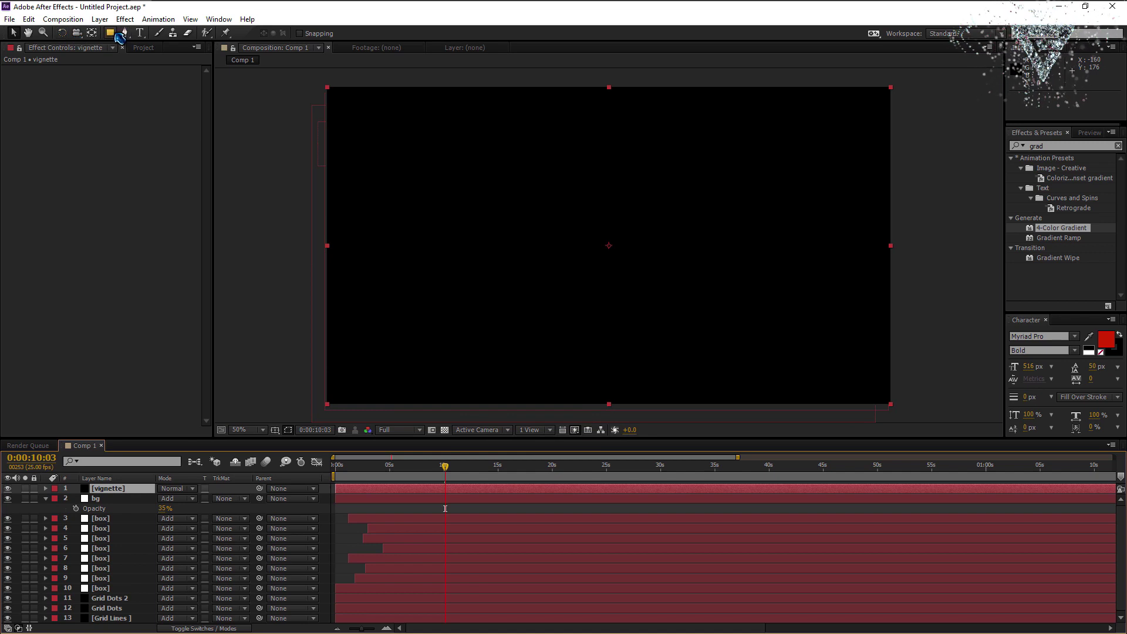
- Draw an elliptical mask on the vignette layer from the frame's centre, reaching almost to the frame edges
click(120, 37)
click(165, 62)
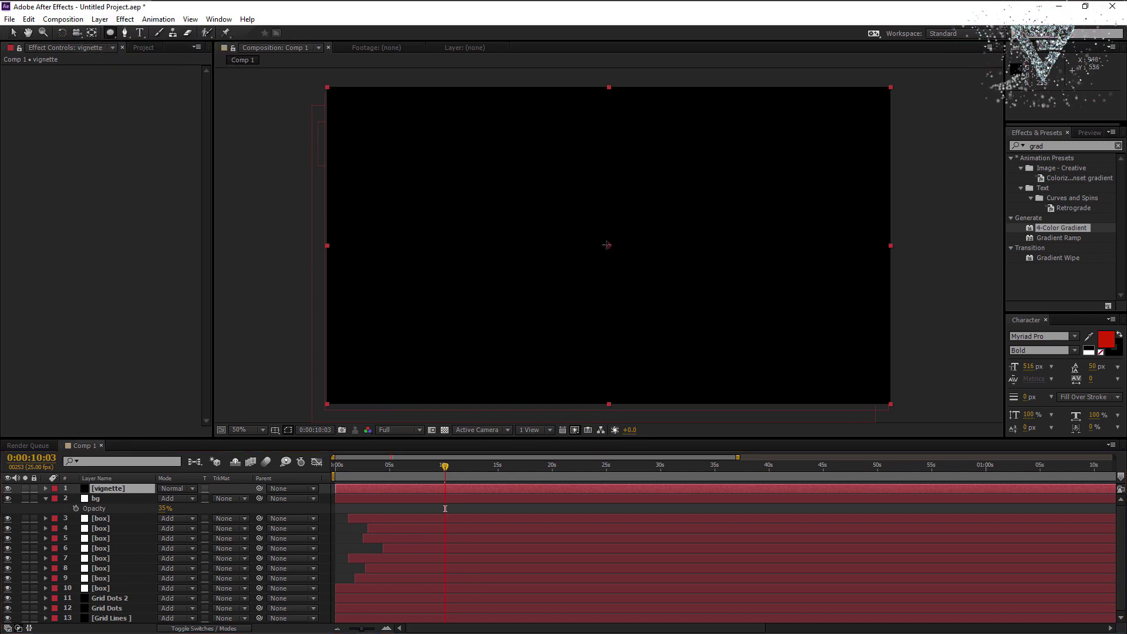
drag(608, 245, 880, 107)
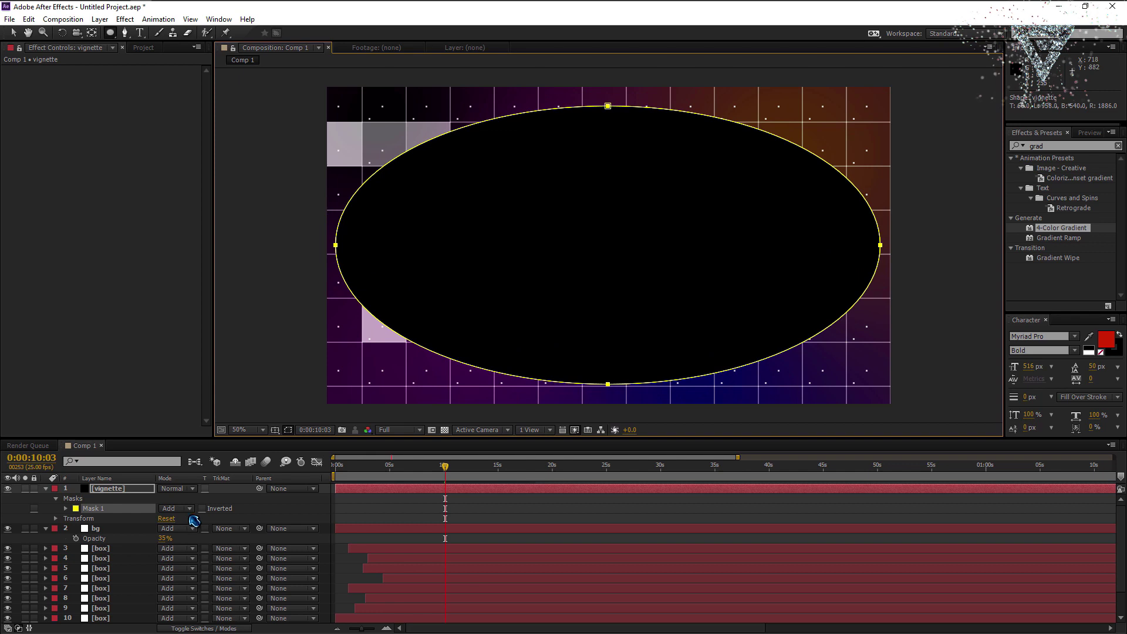
- Invert Mask 1 on the vignette layer and set its feather to 560 pixels
click(203, 509)
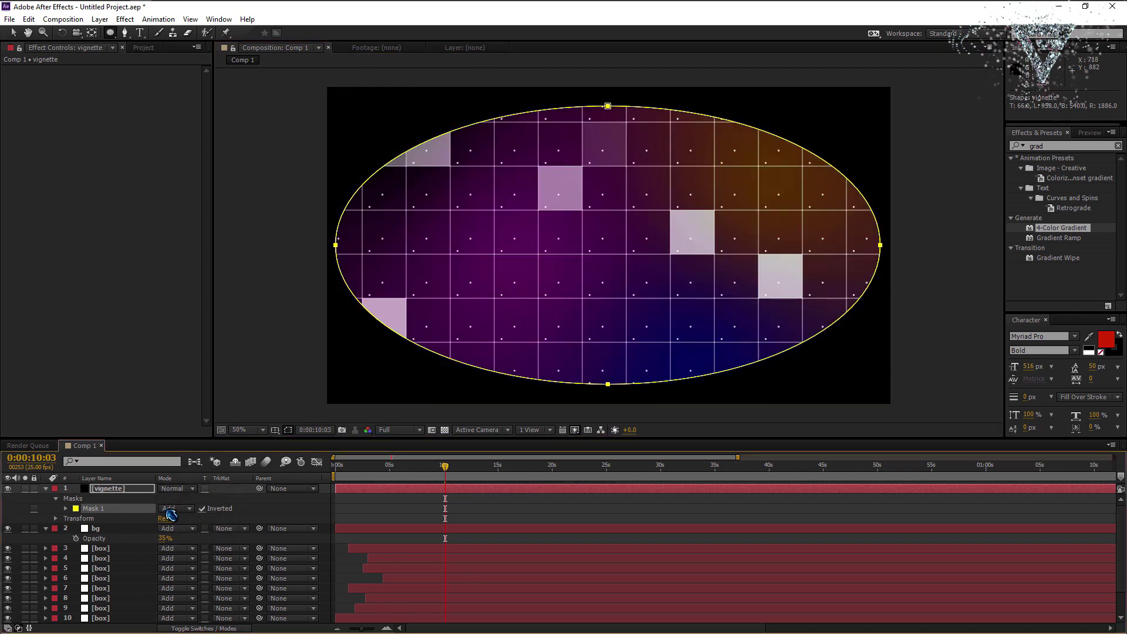
click(65, 508)
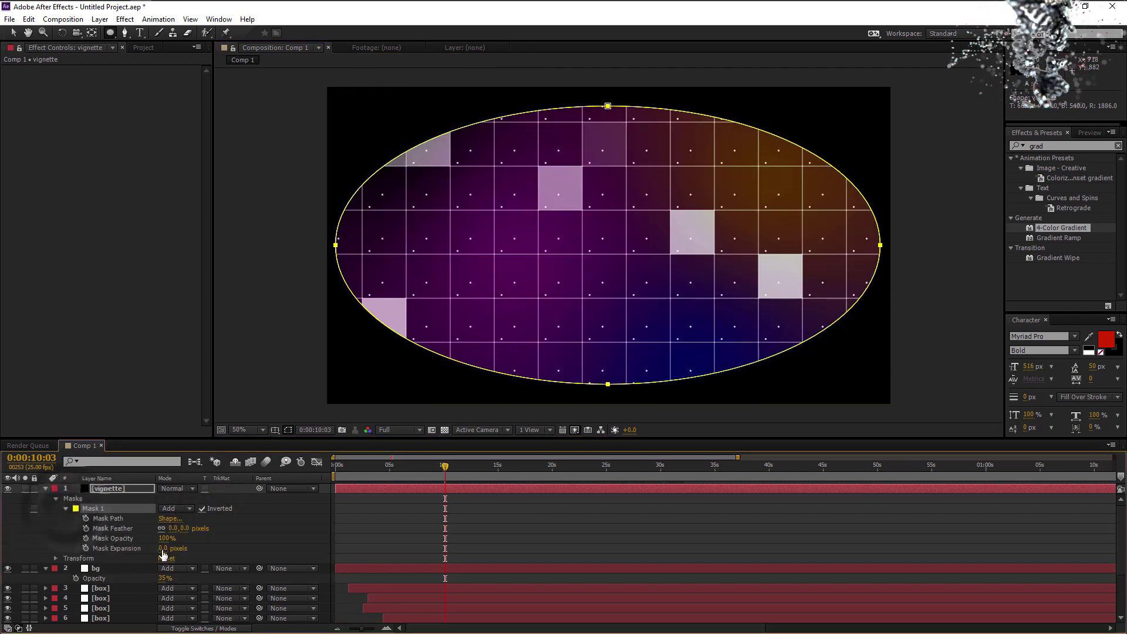
click(175, 528)
text(560)
key(Tab)
click(165, 343)
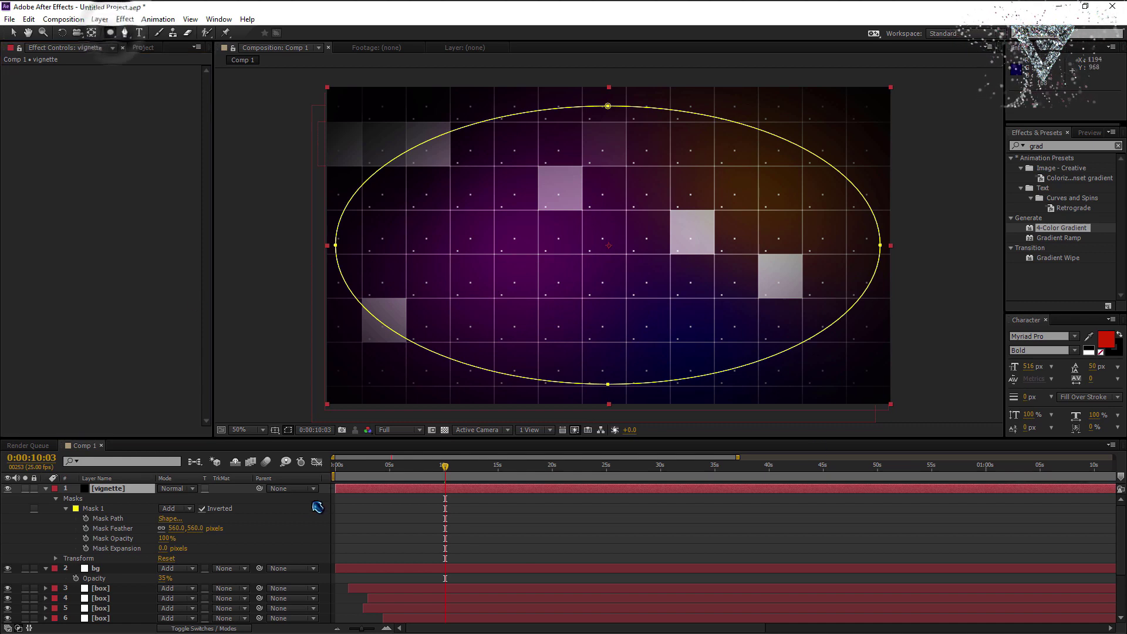
click(329, 494)
click(118, 488)
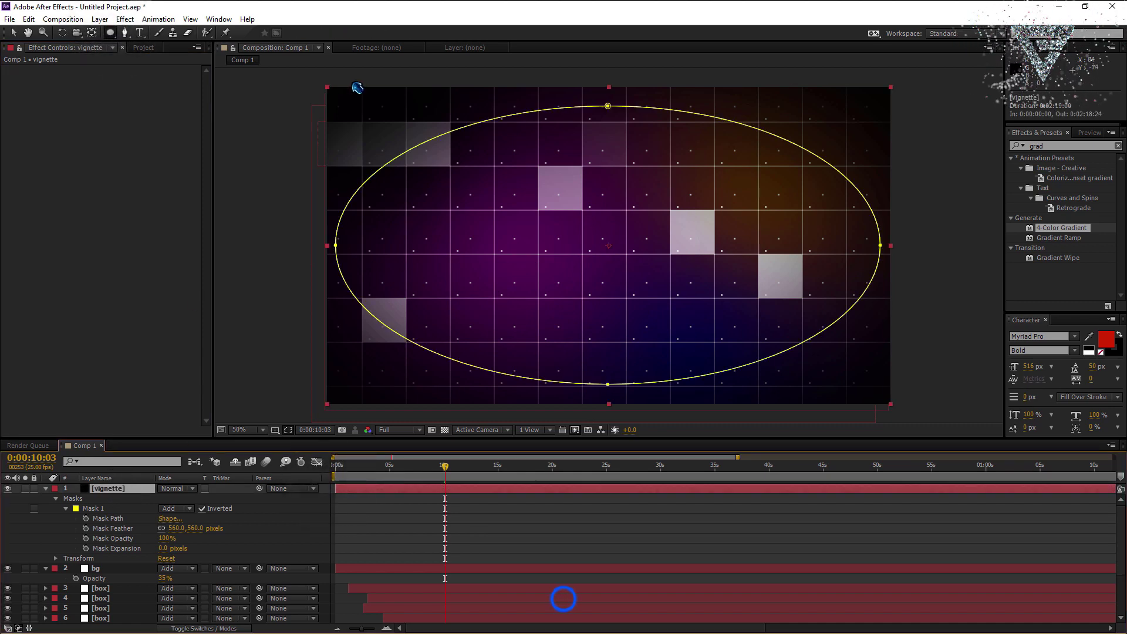
- Show the rulers and place one horizontal and one vertical guide through the composition's centre
key(ctrl+r)
drag(463, 71, 464, 102)
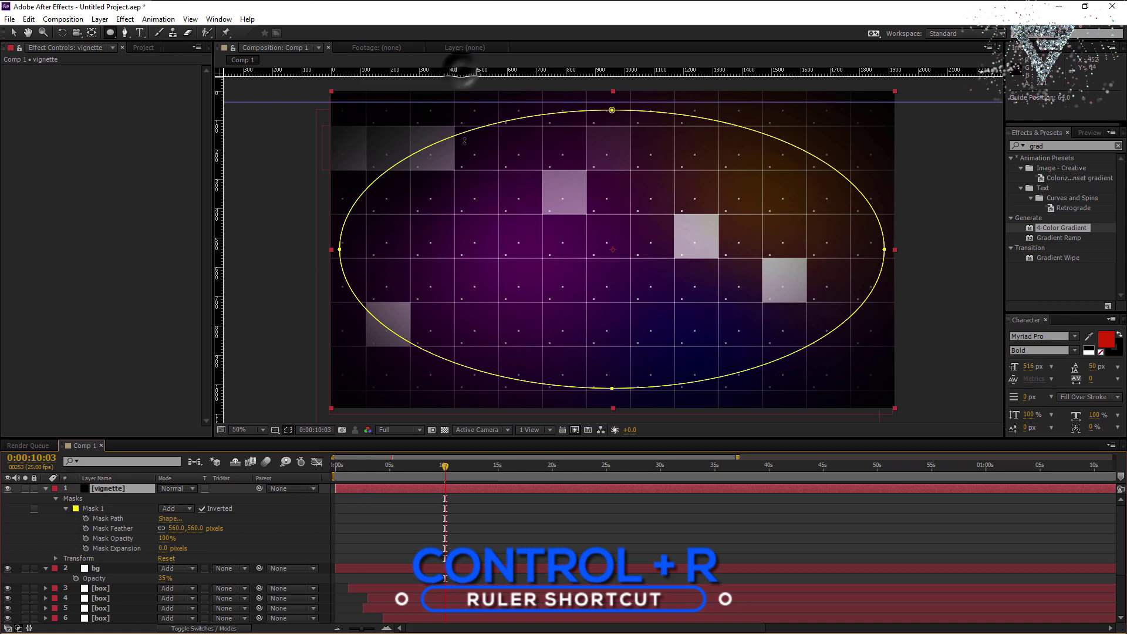
drag(464, 140, 475, 249)
drag(294, 257, 574, 263)
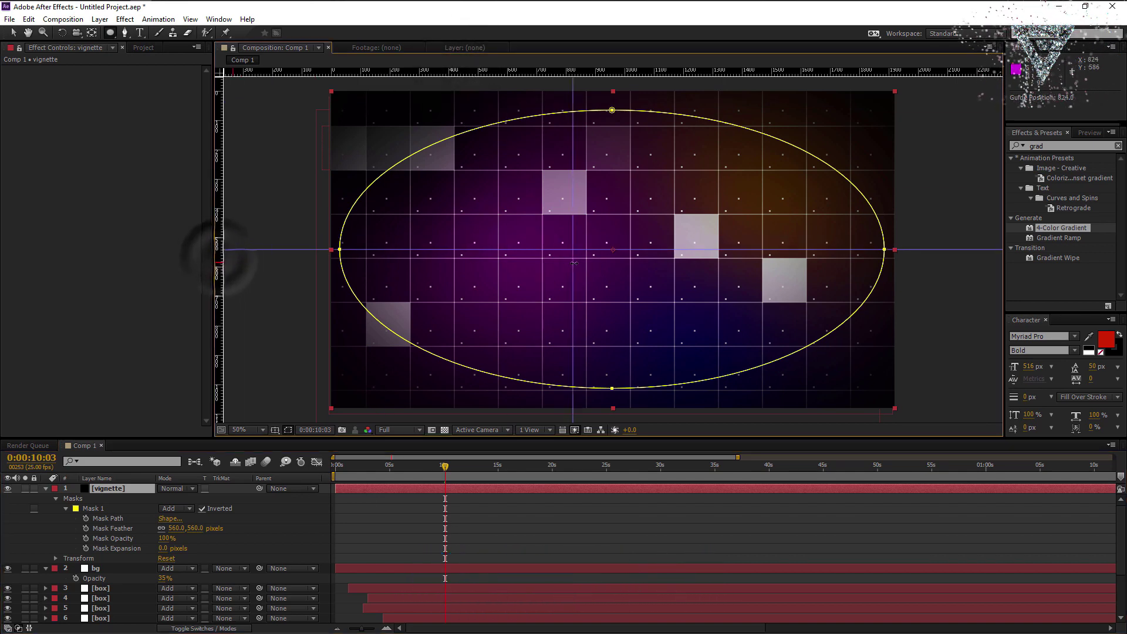
- Draw a circle about 760 px in diameter from the guides' intersection on a new shape layer and hide its fill
click(330, 506)
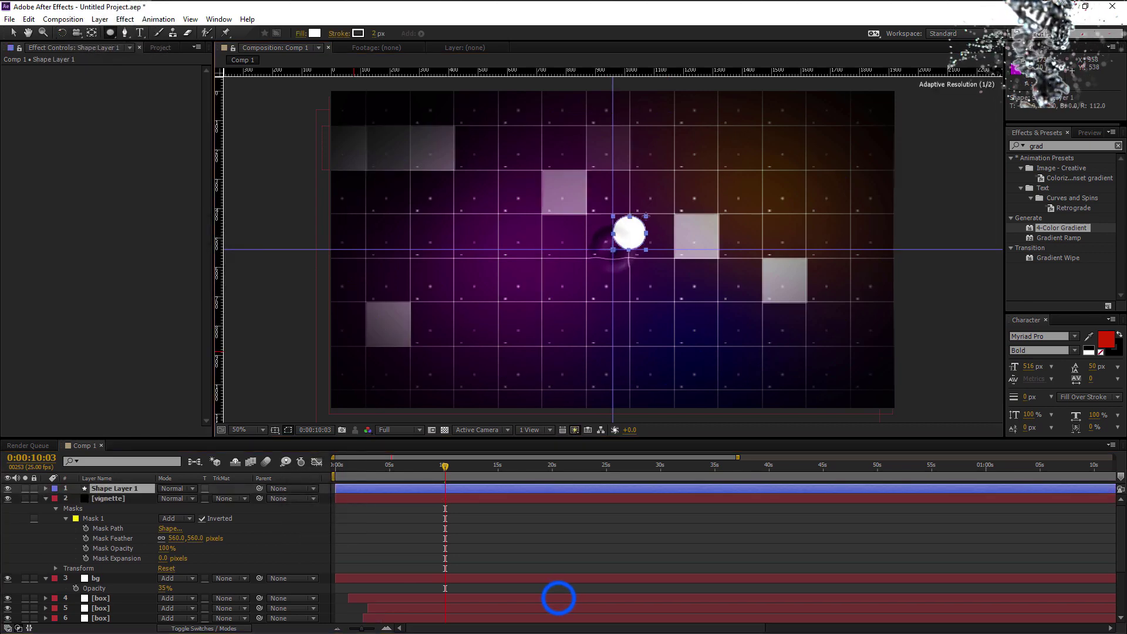
drag(613, 249, 725, 138)
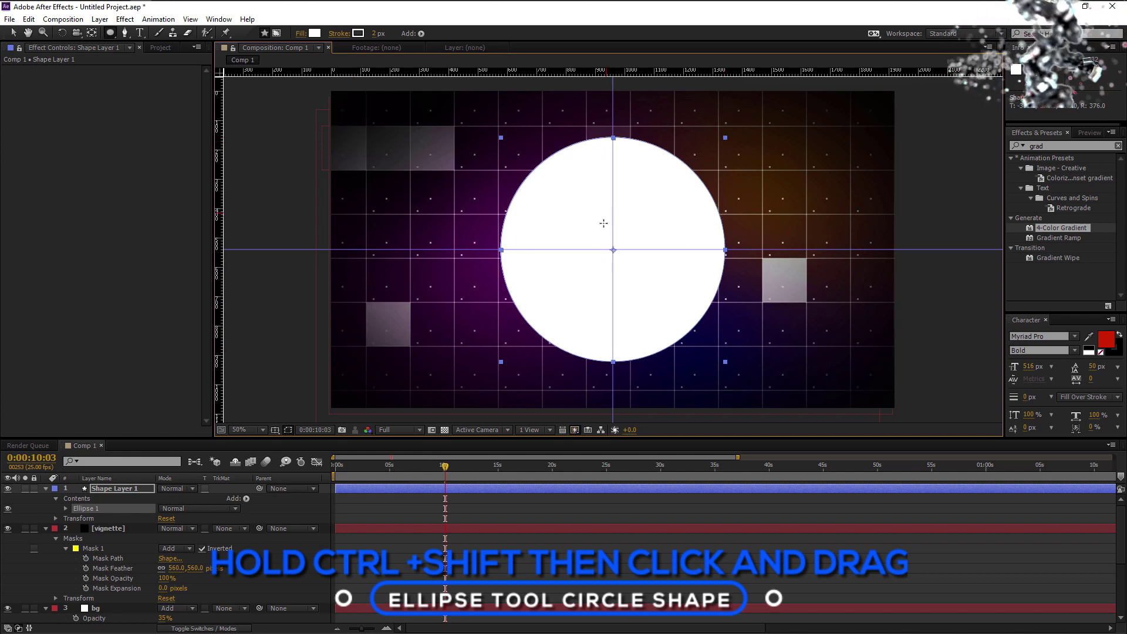
click(67, 509)
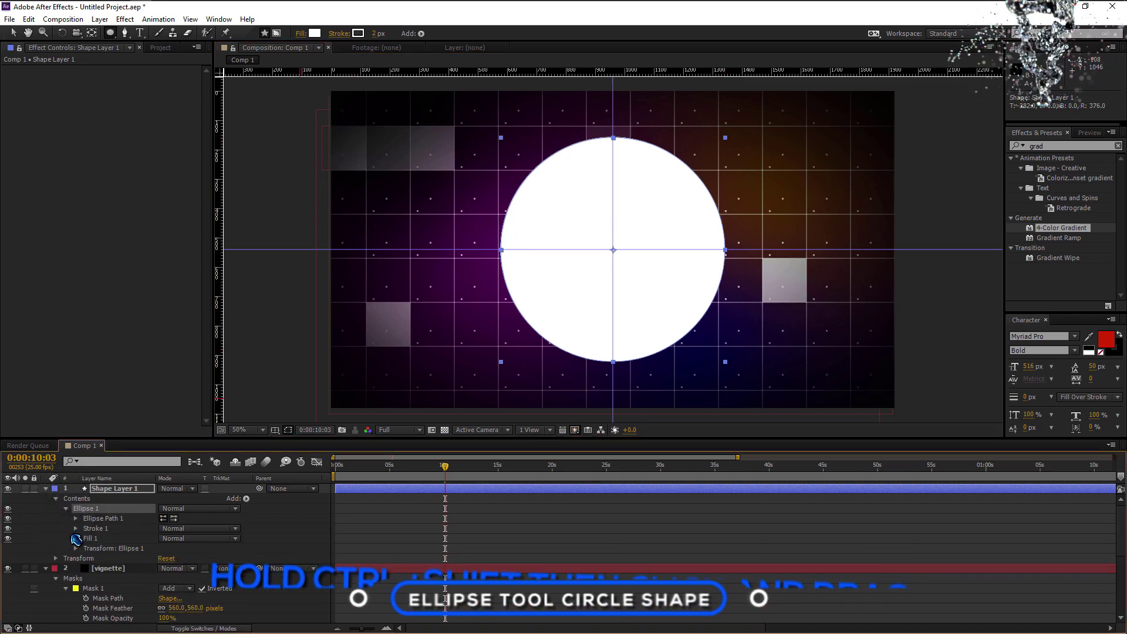
click(8, 538)
- Change the circle's stroke colour on Shape Layer 1 to bright cyan
click(75, 529)
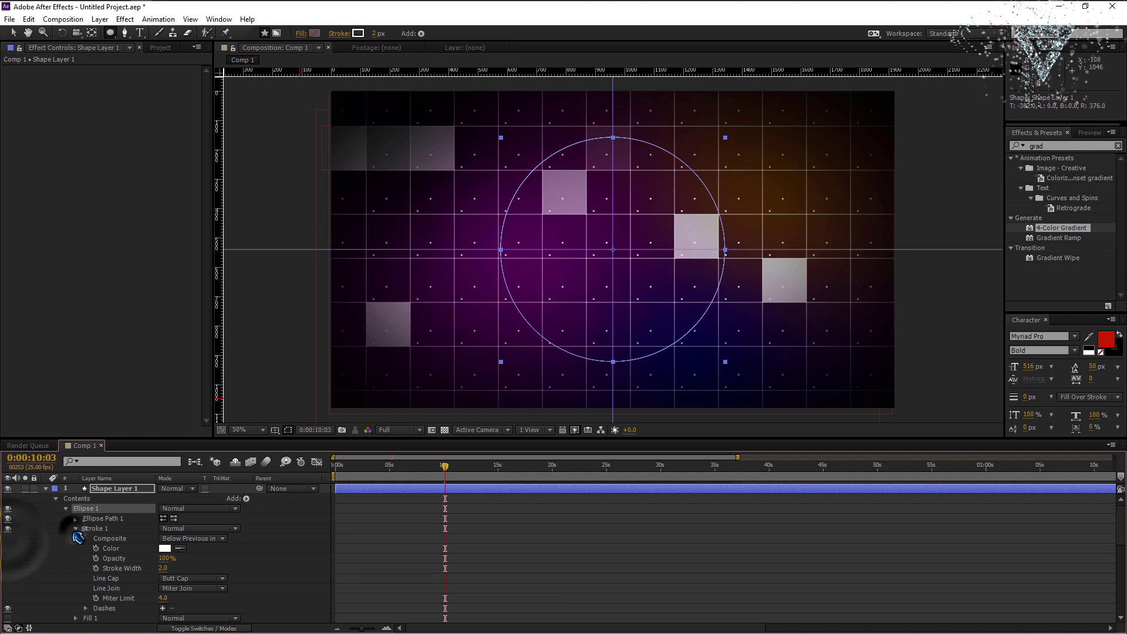
click(165, 548)
drag(732, 404, 736, 436)
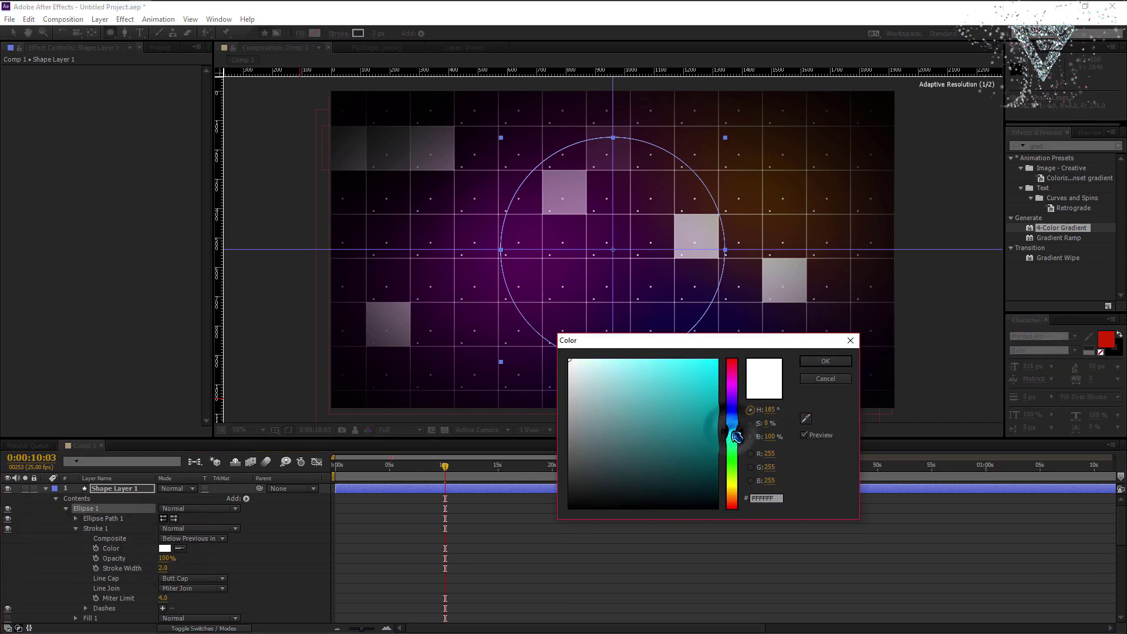
click(715, 368)
click(826, 361)
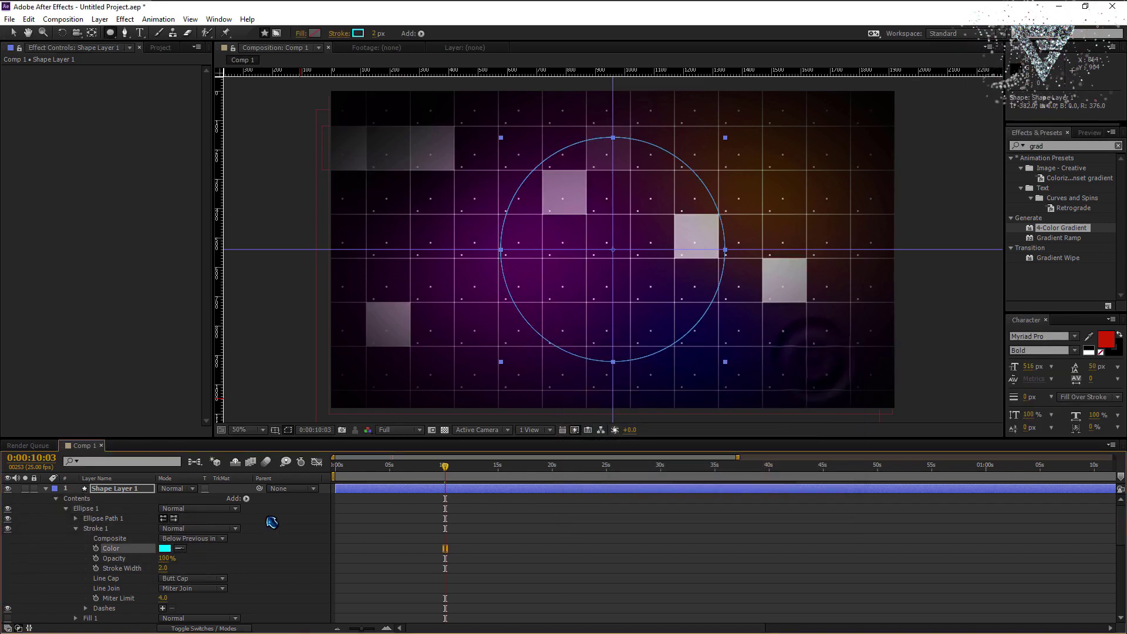
- Set the circle's stroke width to 8 and add dashes with a dash length of 130 and an offset of 40
drag(163, 568, 167, 568)
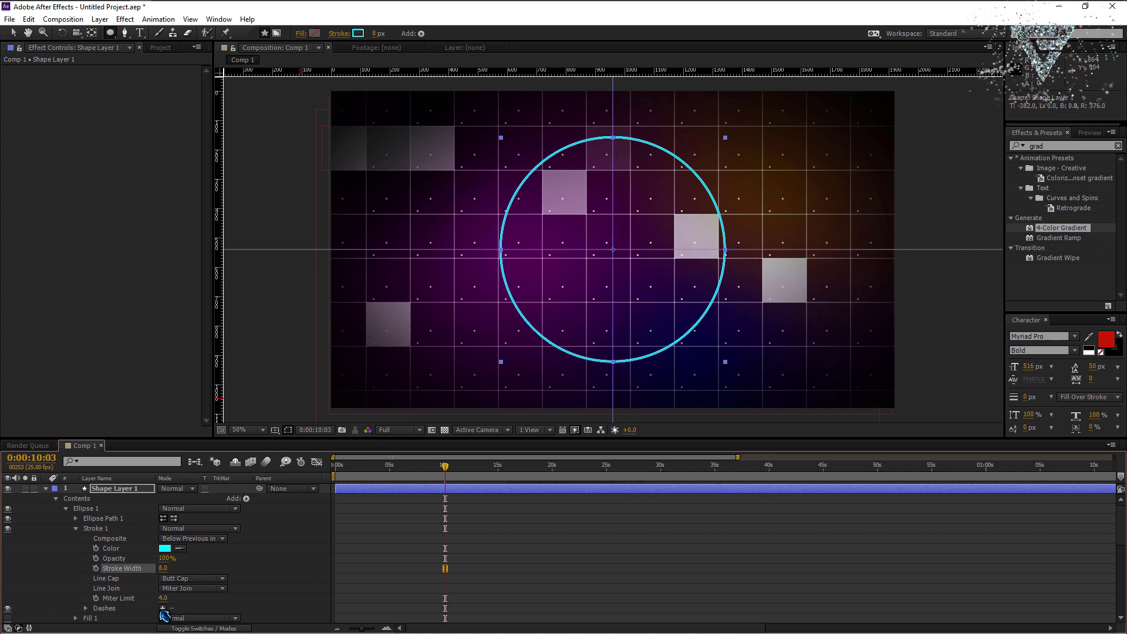
click(162, 610)
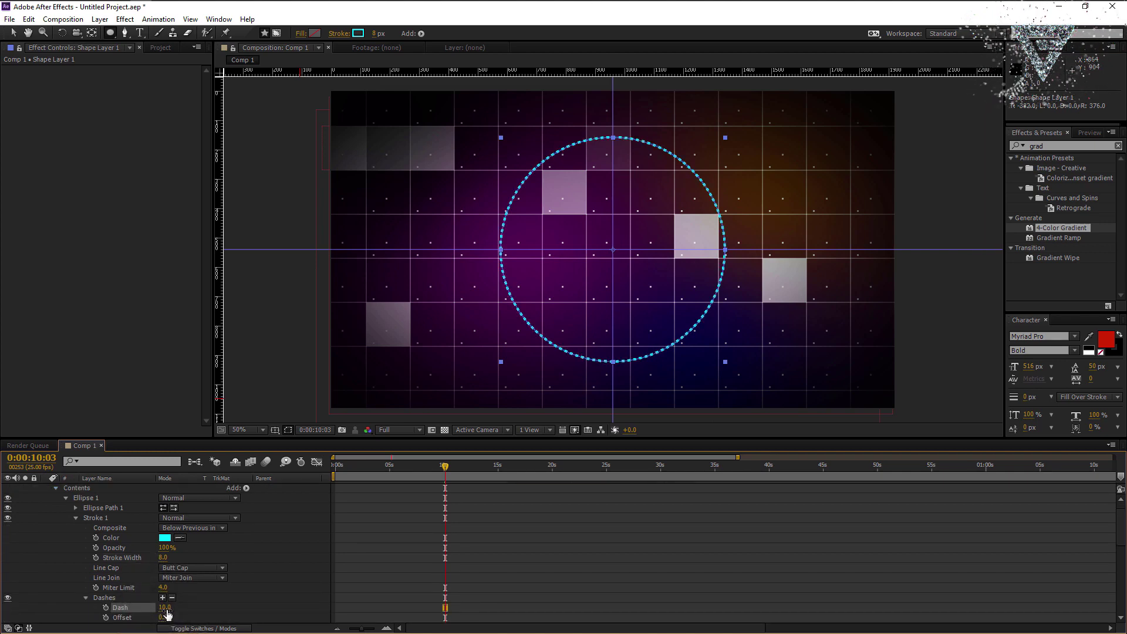
drag(174, 610, 169, 620)
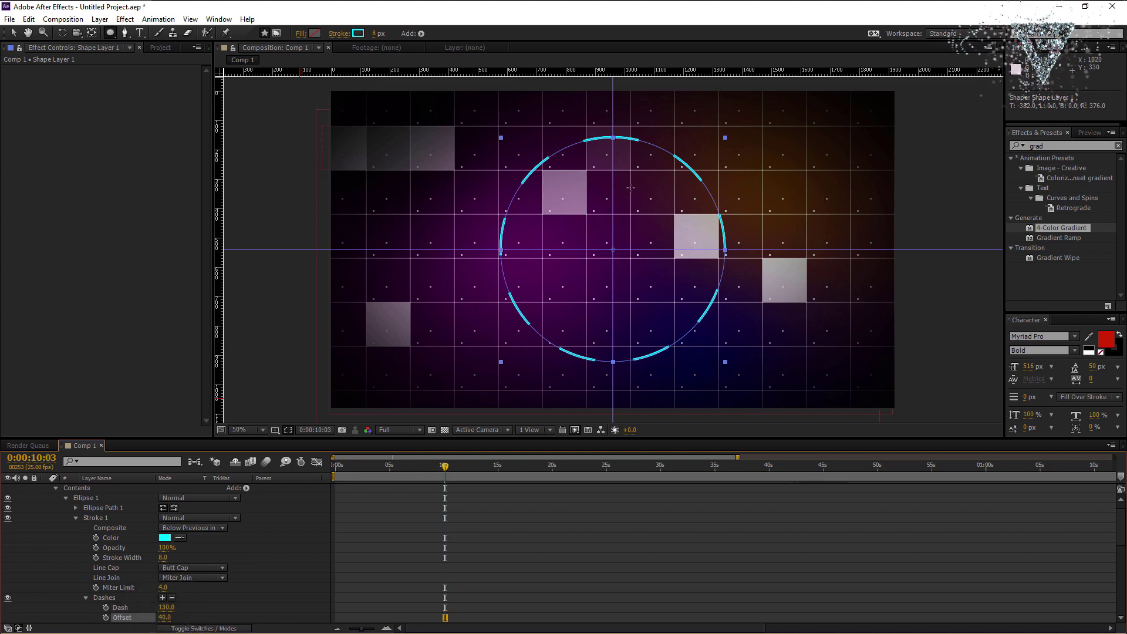
- Duplicate Shape Layer 1 and turn off the copy's stroke dashes to get a solid ring
key(ctrl+d)
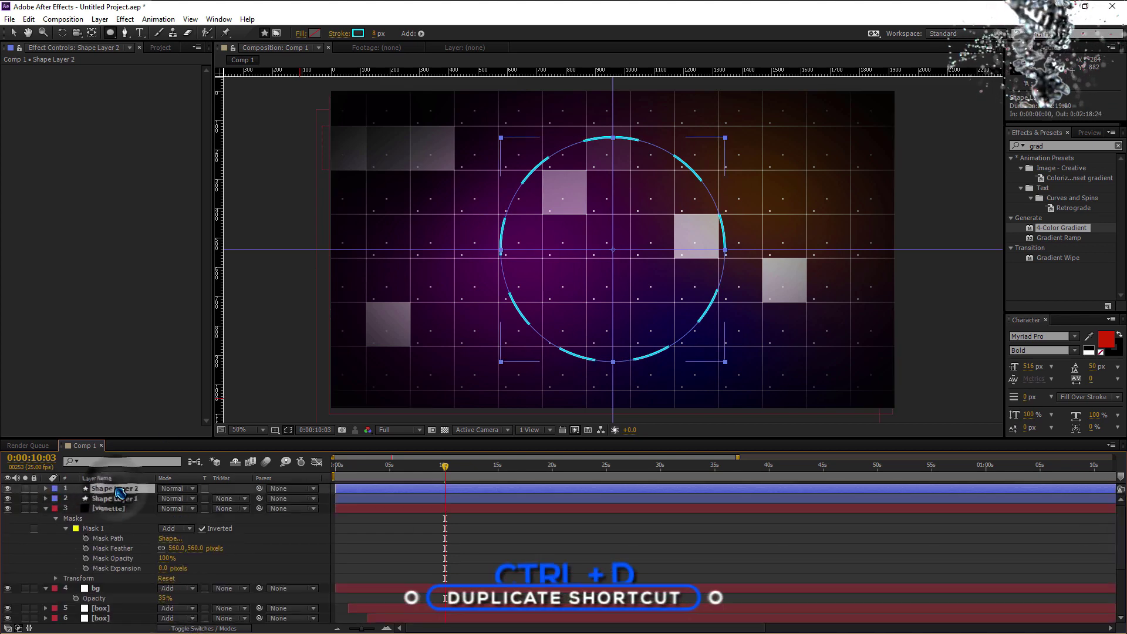
click(46, 488)
click(56, 498)
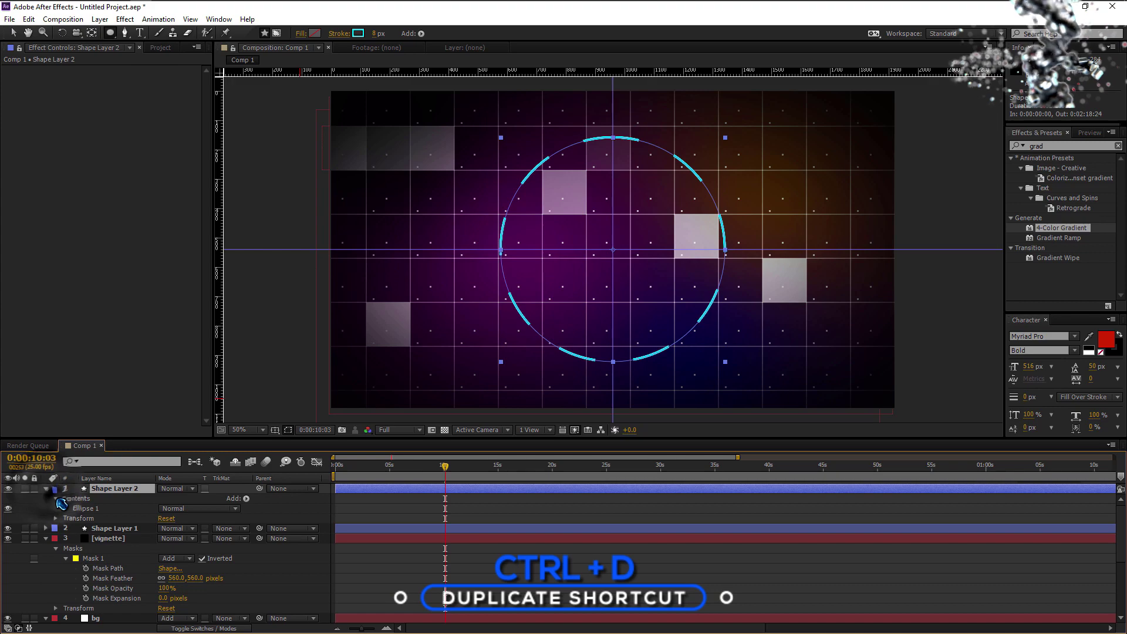
click(66, 508)
click(76, 528)
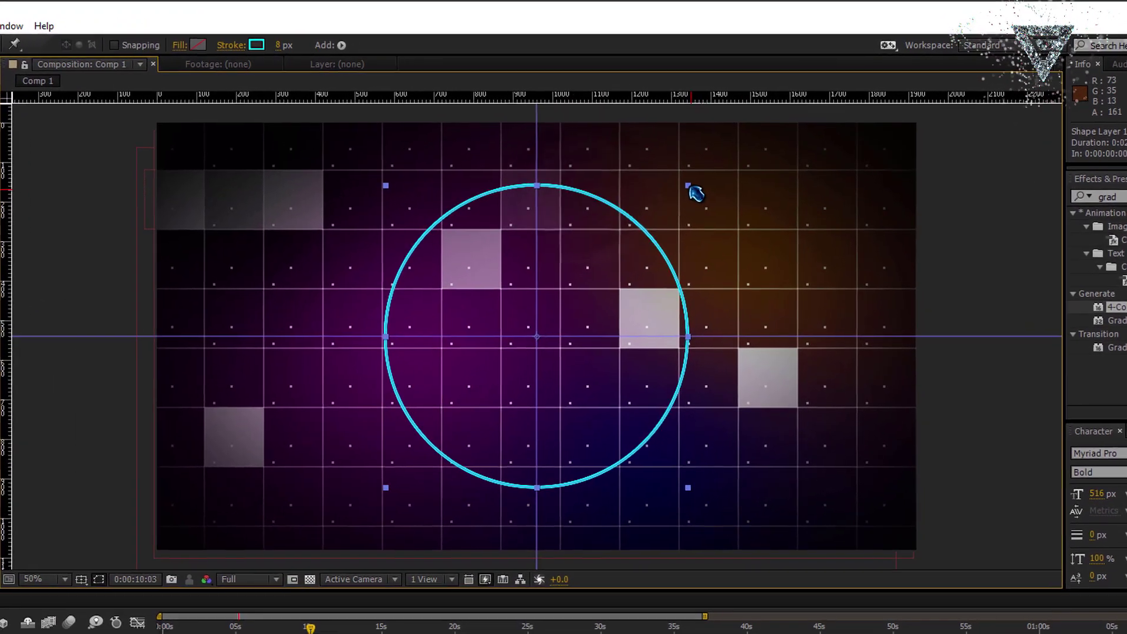
- Scale Shape Layer 2 down to about 99% just inside the dashed ring, and duplicate it as a slightly smaller inner ring
drag(687, 187, 686, 188)
key(z)
click(620, 237)
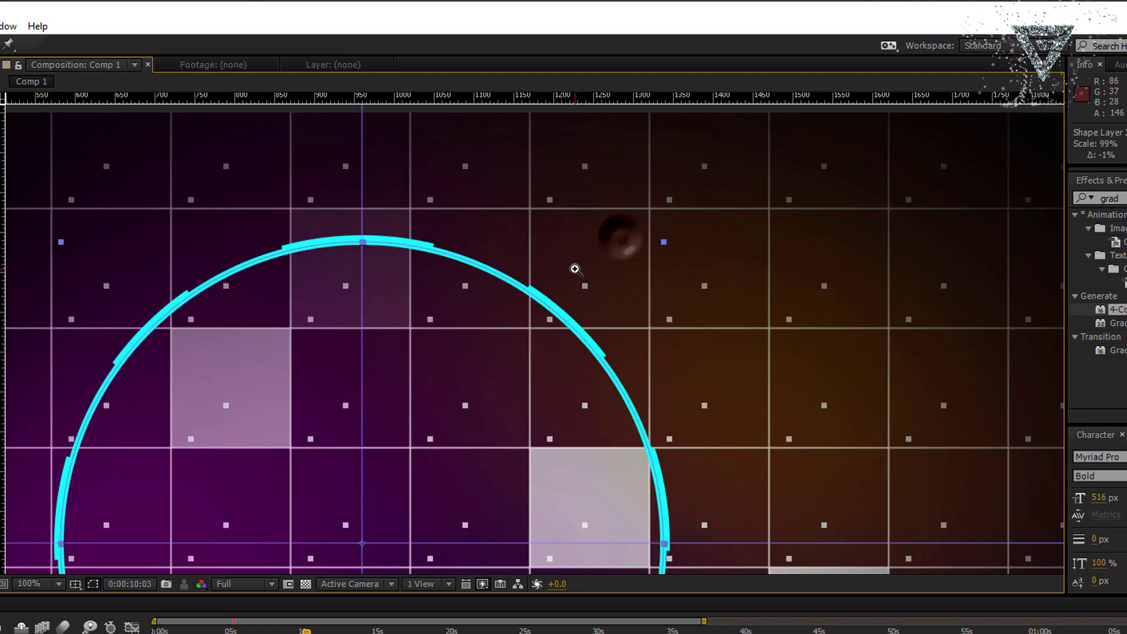
key(v)
mouse_move(664, 241)
mouse_down()
mouse_move(653, 242)
mouse_move(664, 241)
mouse_up()
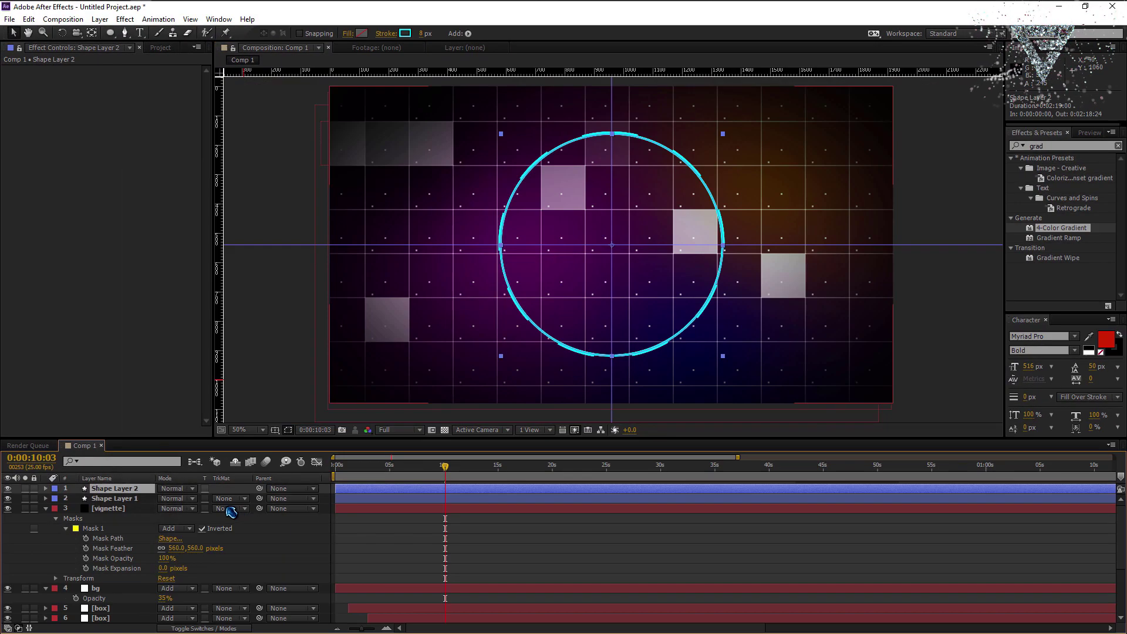
key(ctrl+d)
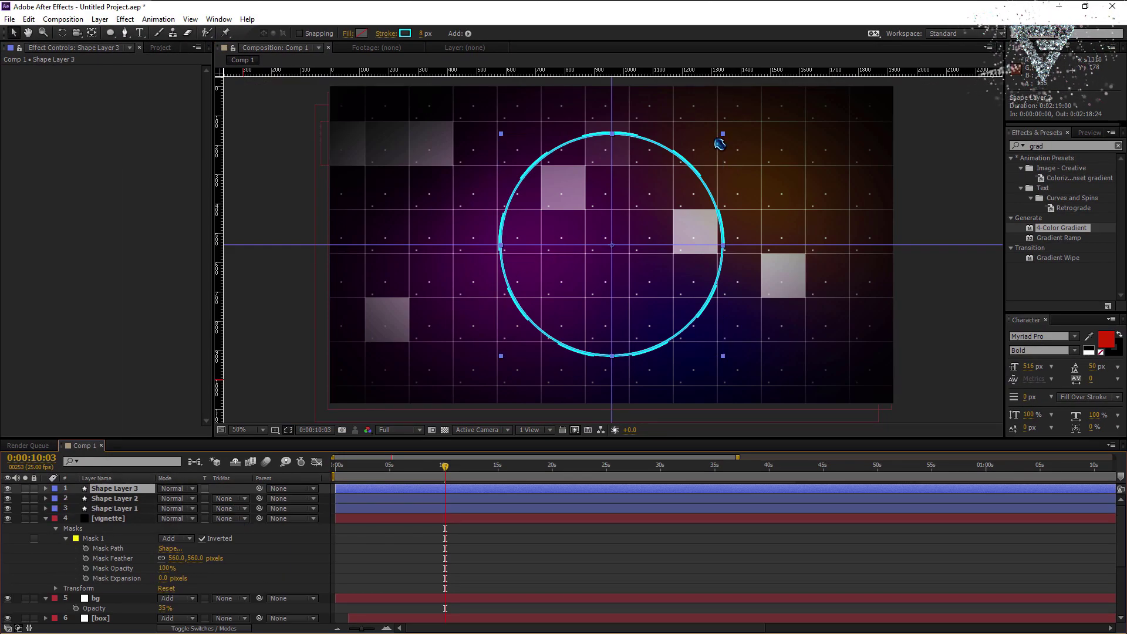
drag(722, 134, 717, 145)
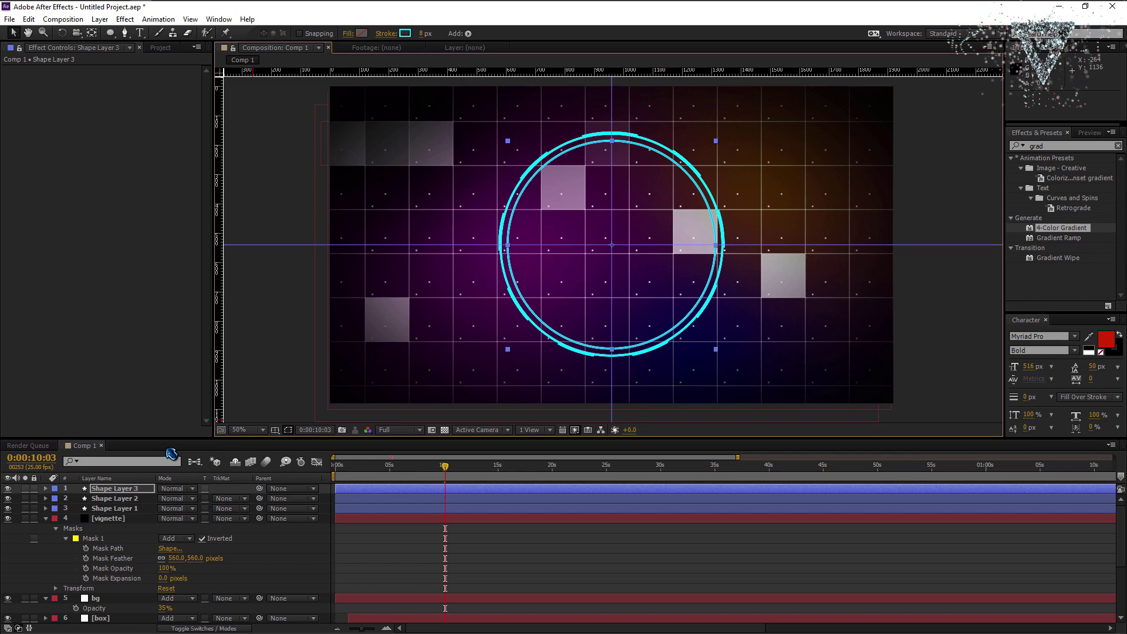
- Apply the Glow effect to Shape Layer 2 and set its glow radius to 133
click(115, 498)
click(1068, 146)
text(glo)
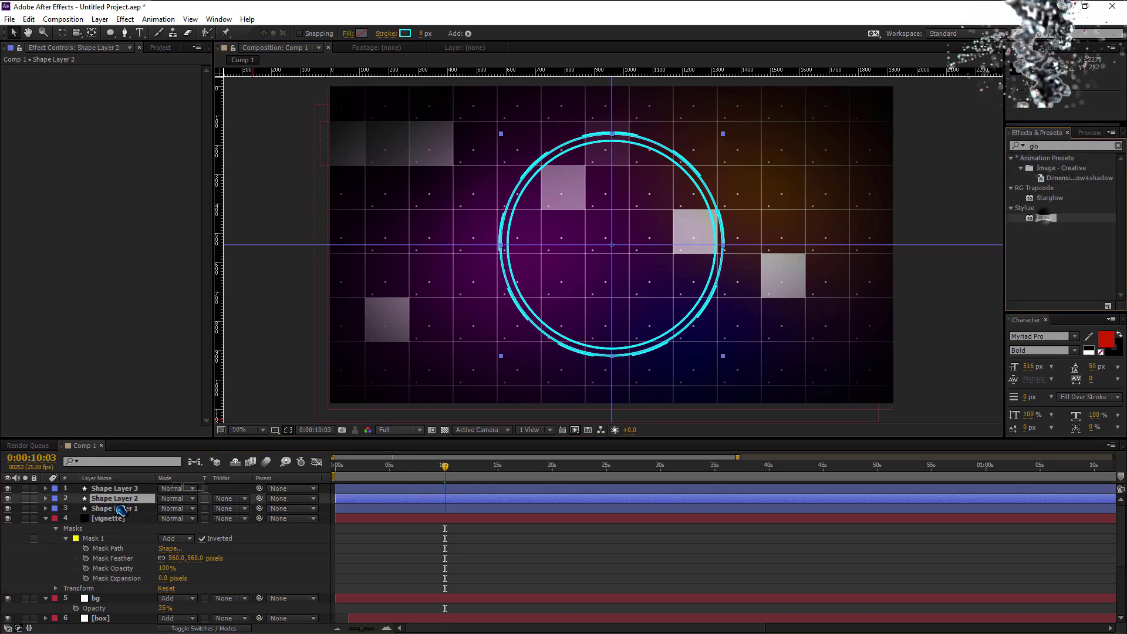
drag(120, 509, 115, 499)
drag(124, 102, 210, 107)
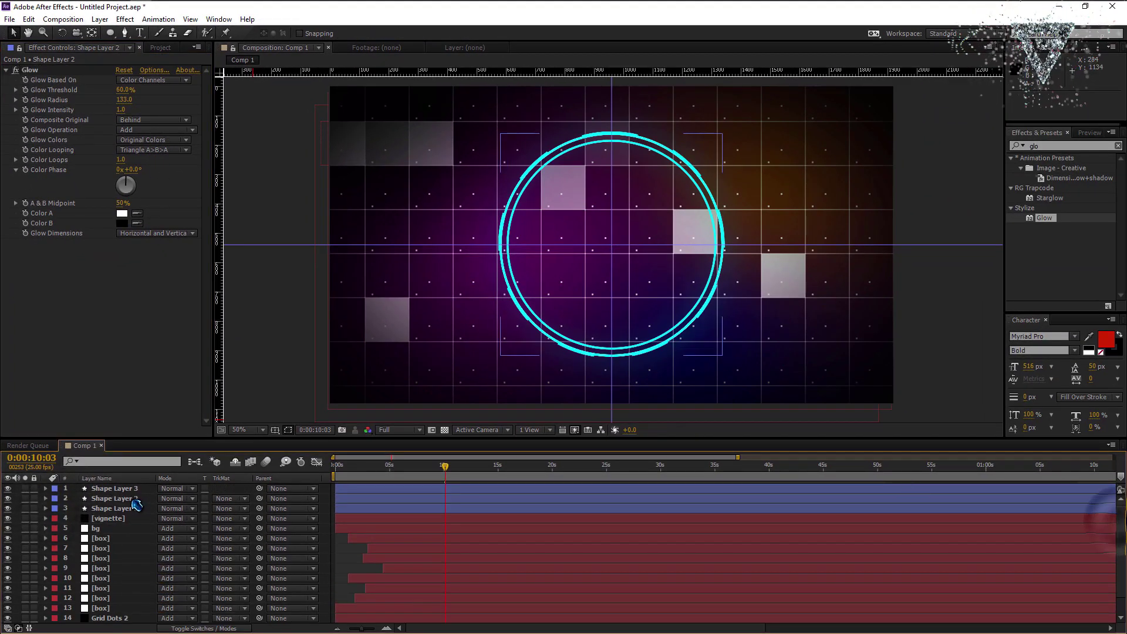
- Duplicate the glowing Shape Layer 2, put the copy on top of the layer stack and shrink it to about two thirds size
click(121, 500)
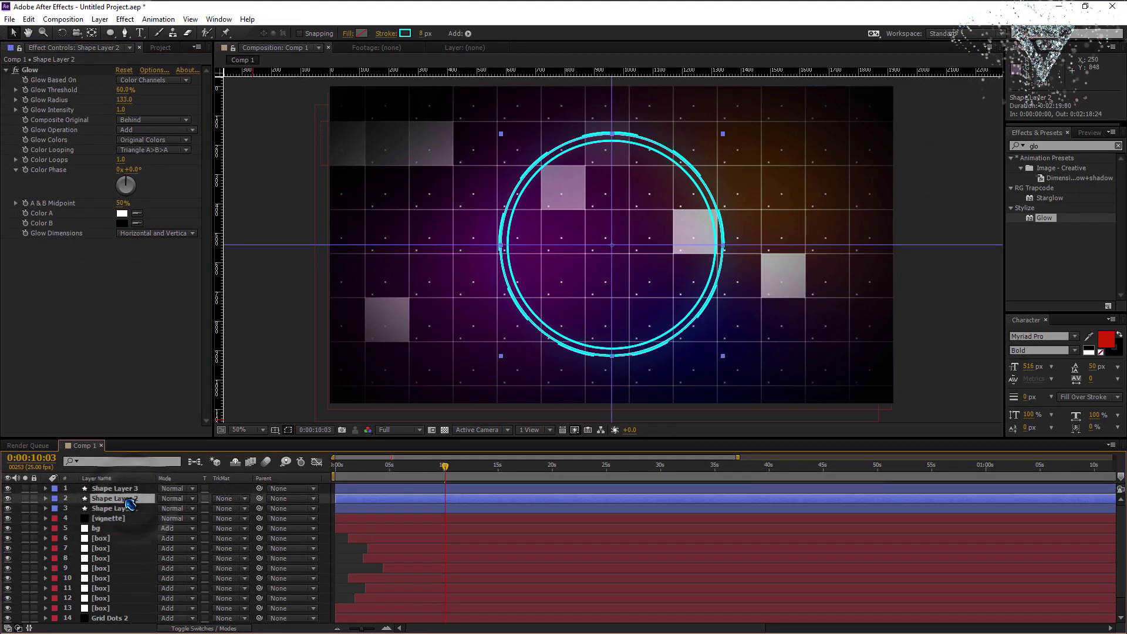
key(ctrl+d)
drag(134, 499, 133, 483)
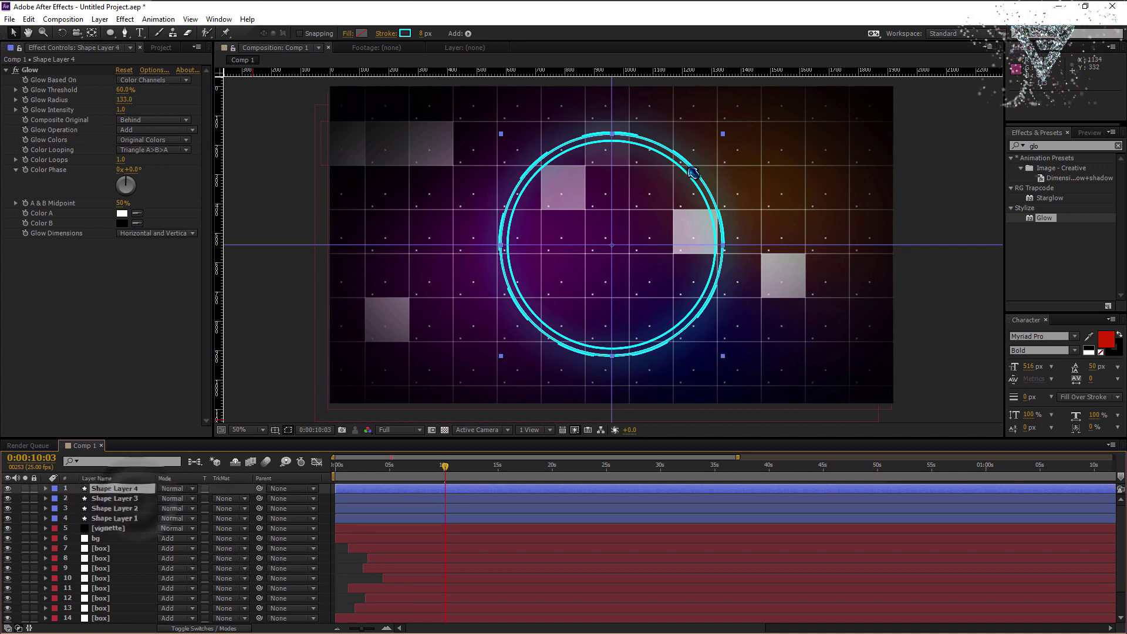
drag(721, 135, 685, 171)
- Move the current time to 0:00:07:05 and set Shape Layer 4's stroke width to 2 px
click(118, 489)
click(46, 488)
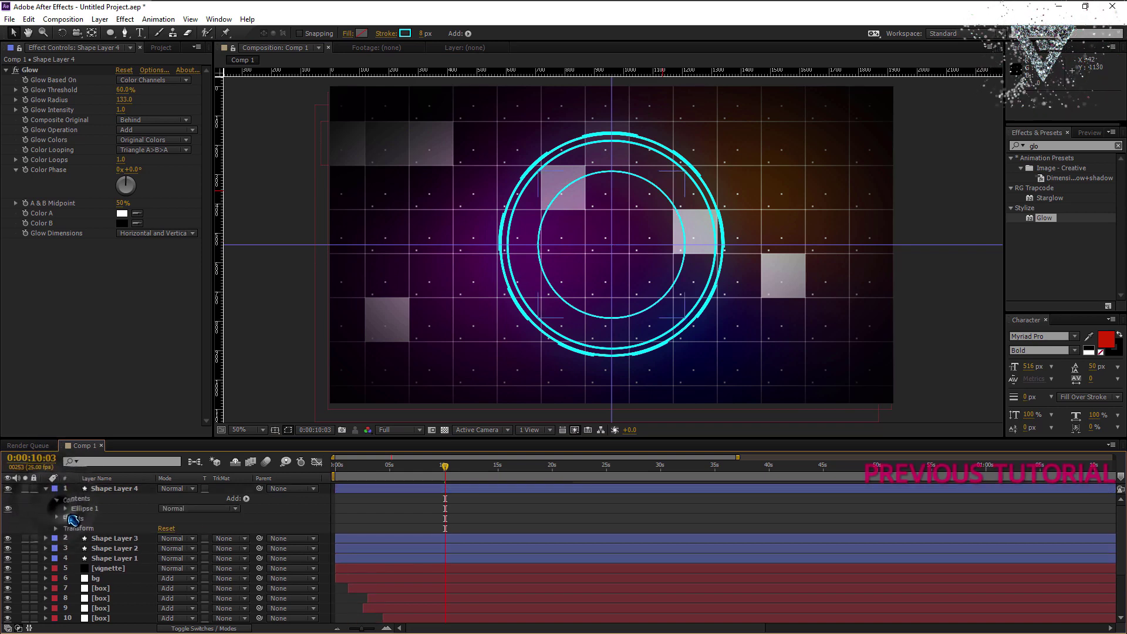
click(66, 508)
click(76, 528)
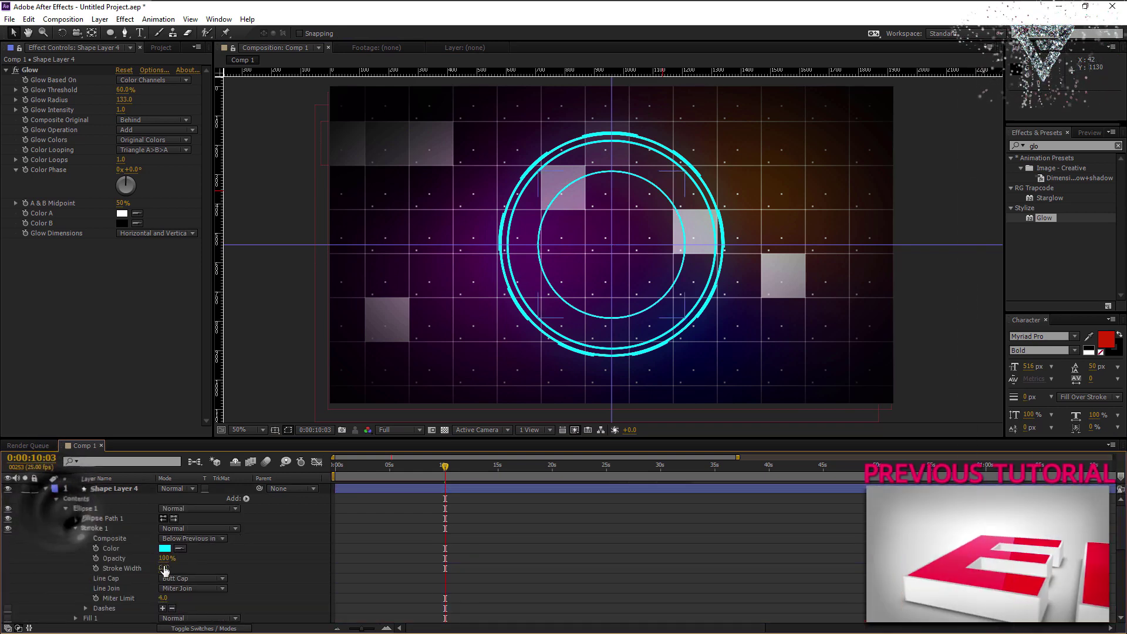
click(94, 568)
click(414, 467)
drag(165, 568, 134, 568)
click(46, 489)
- Make two copies of the thin ring on Shape Layer 4, enlarging one slightly and the other to about 83% scale
key(ctrl+d)
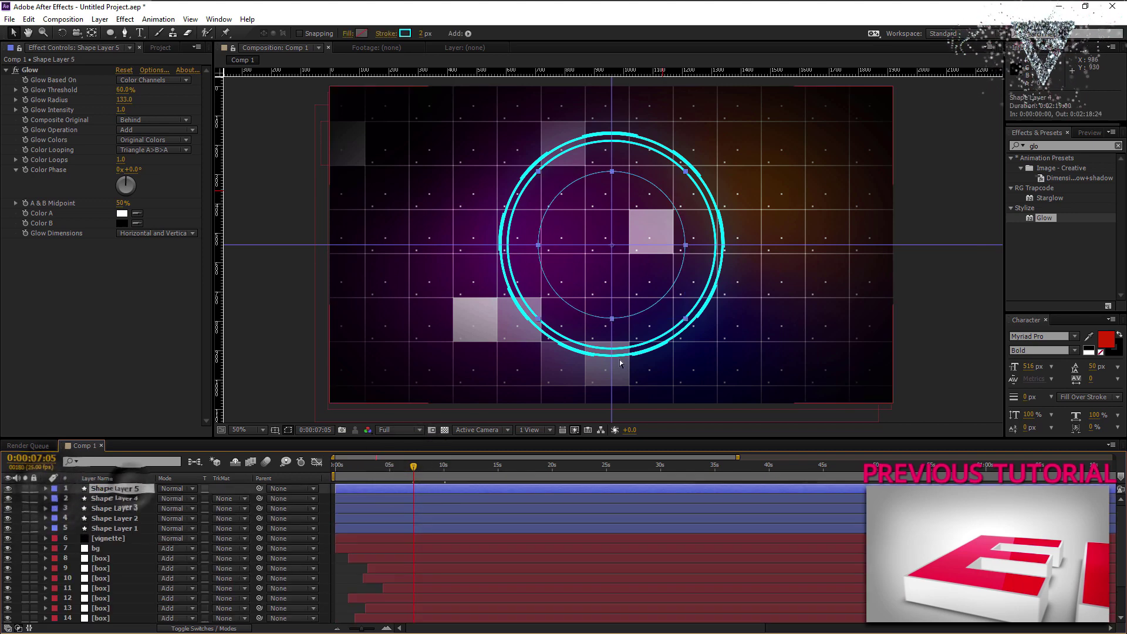
drag(686, 172, 719, 156)
key(ctrl+d)
- Increase the stroke width of Shape Layer 6 to make its ring slightly thicker
click(45, 488)
click(55, 498)
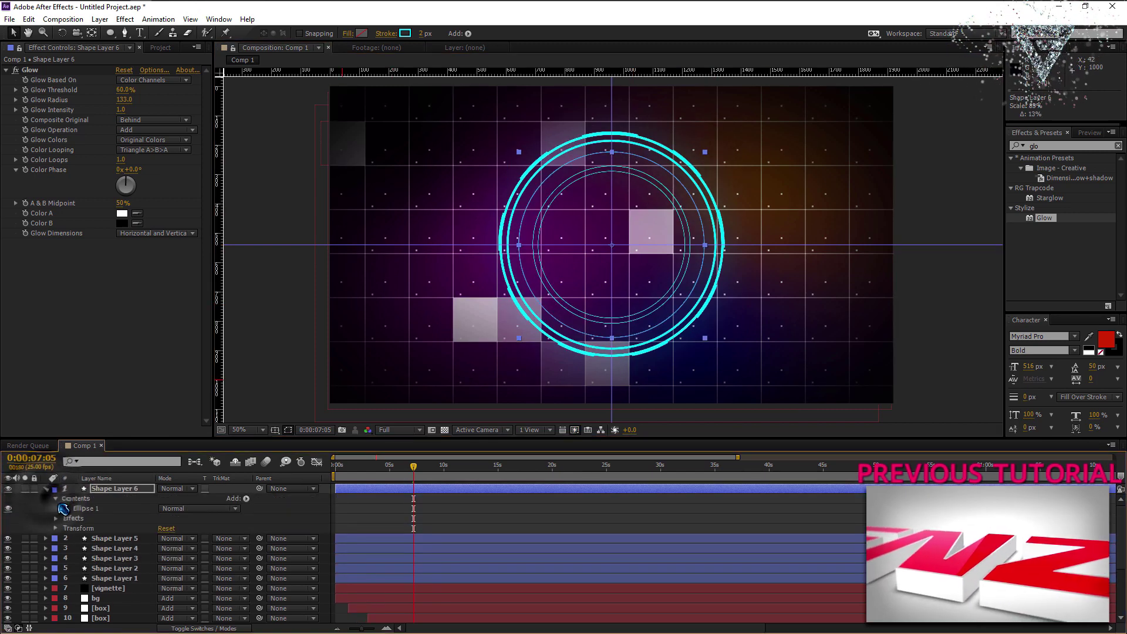
click(66, 508)
click(75, 528)
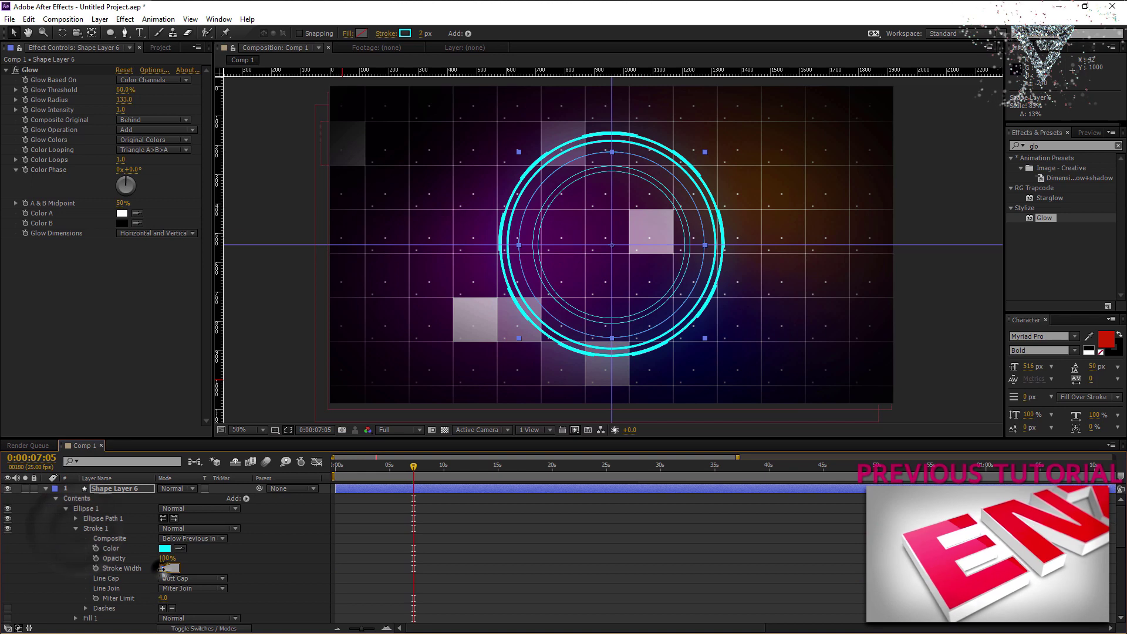
drag(162, 568, 168, 568)
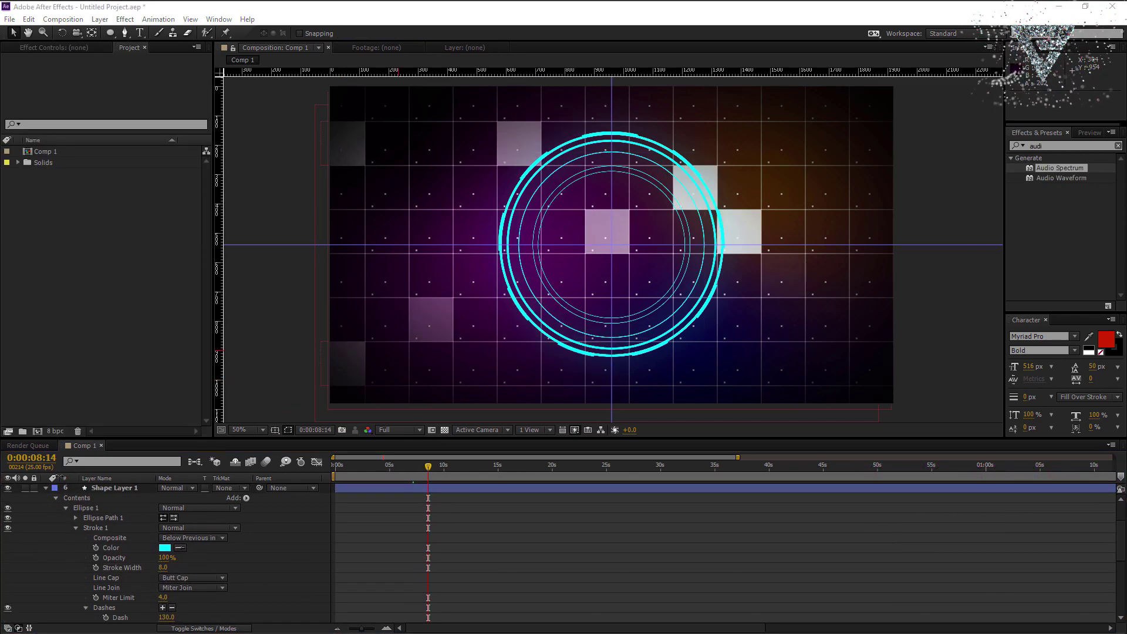
- Create a composition named music at 1920 x 1080 px, 25 fps and a duration of 0:02:19:00
click(47, 488)
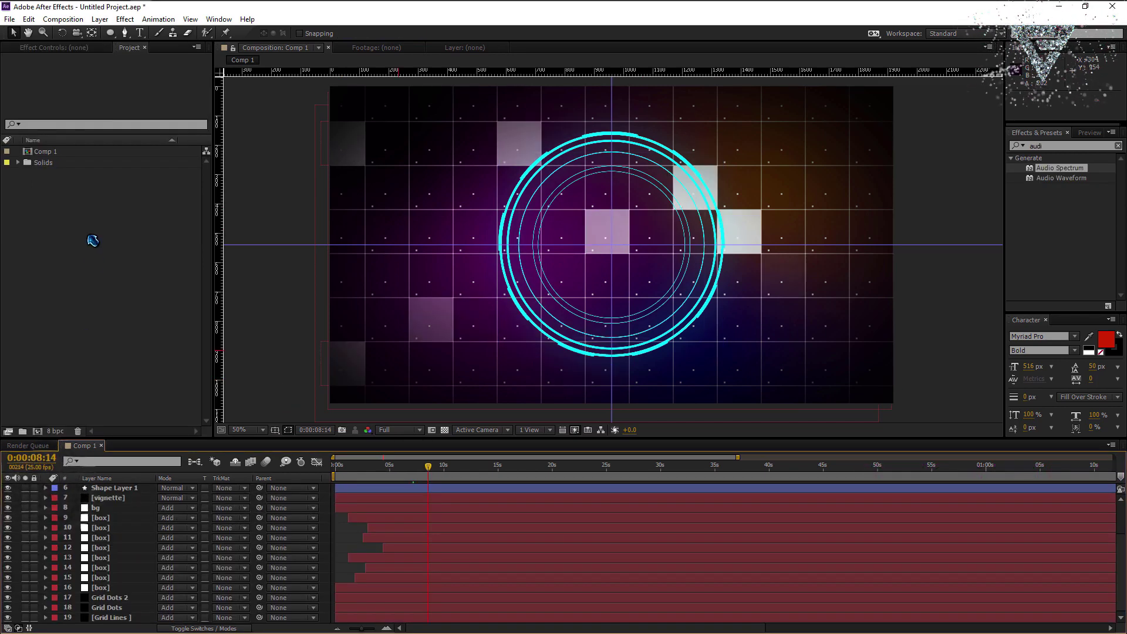
right_click(93, 241)
click(109, 244)
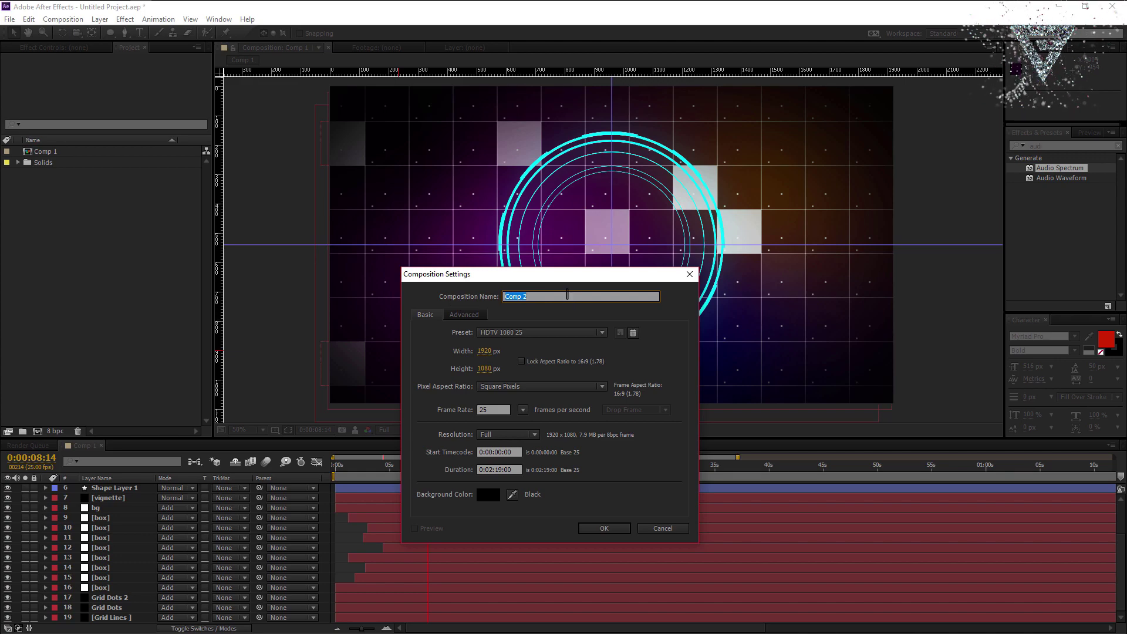
text(music)
click(603, 522)
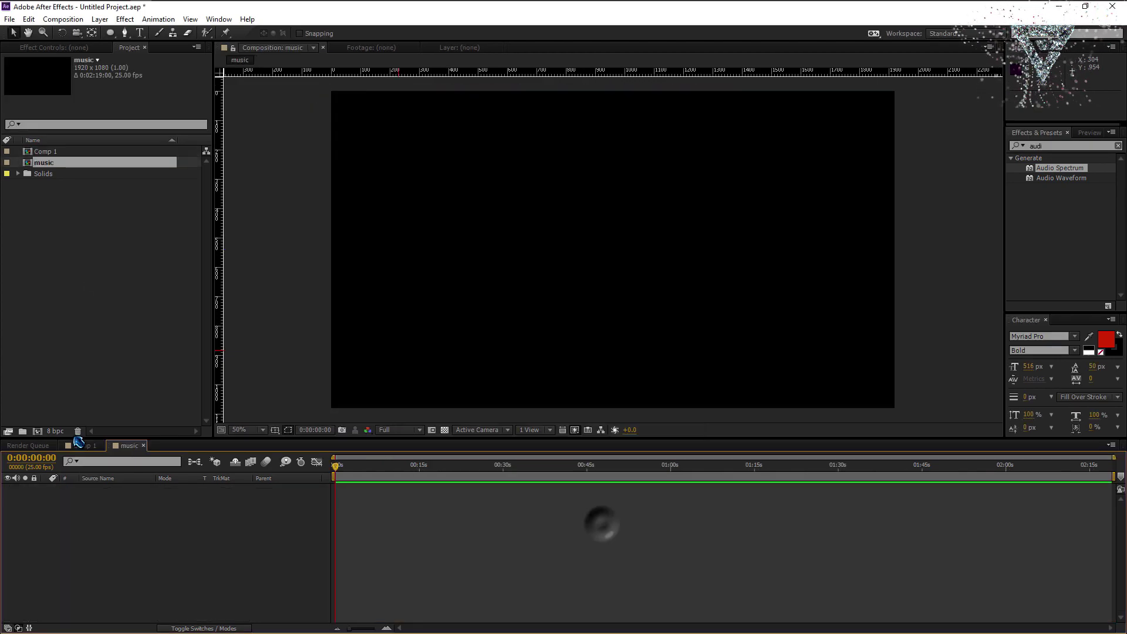
- Import bensound-dubstep.mp3 into the project and add it to the music composition
click(1064, 6)
drag(278, 303, 106, 278)
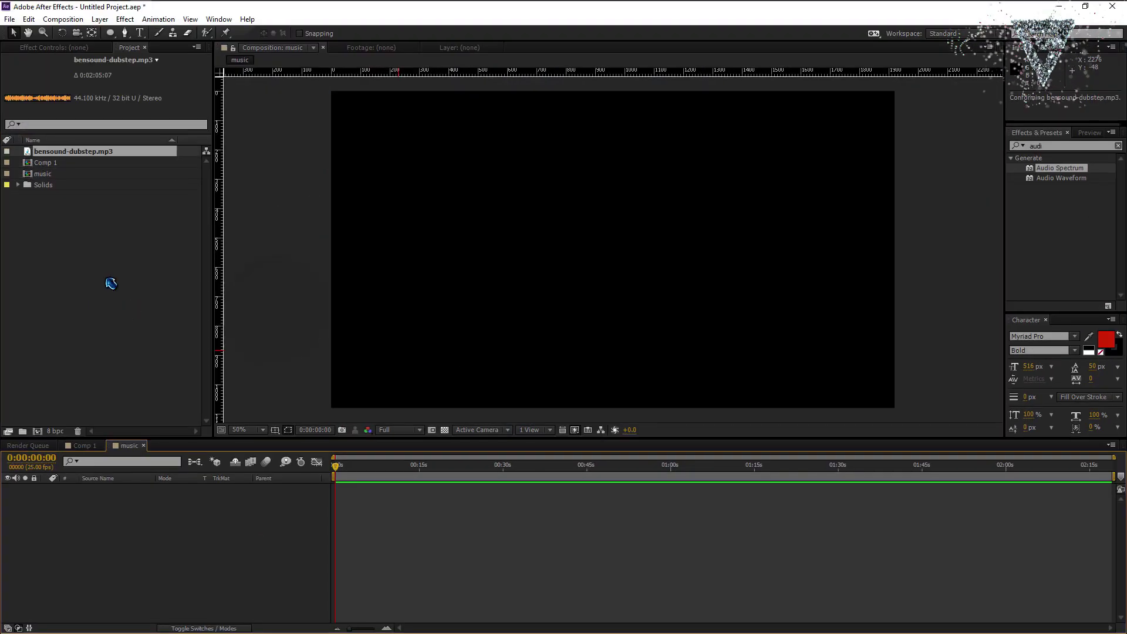
drag(70, 151, 428, 485)
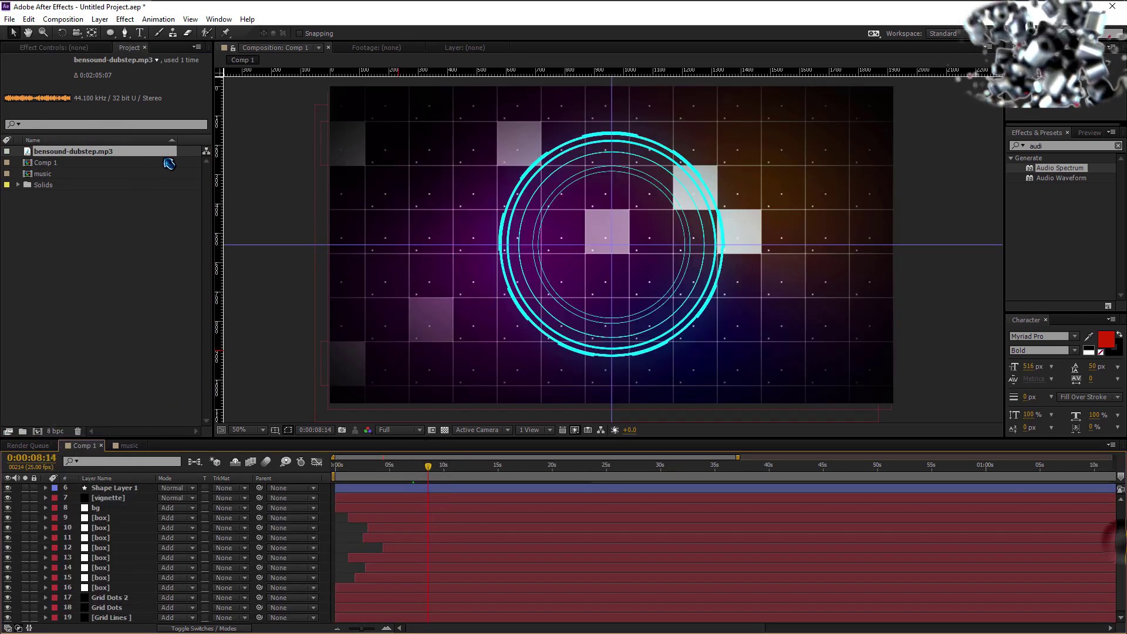
- Nest the music composition in Comp 1 below the other layers
drag(44, 174, 147, 626)
drag(1120, 528, 1122, 481)
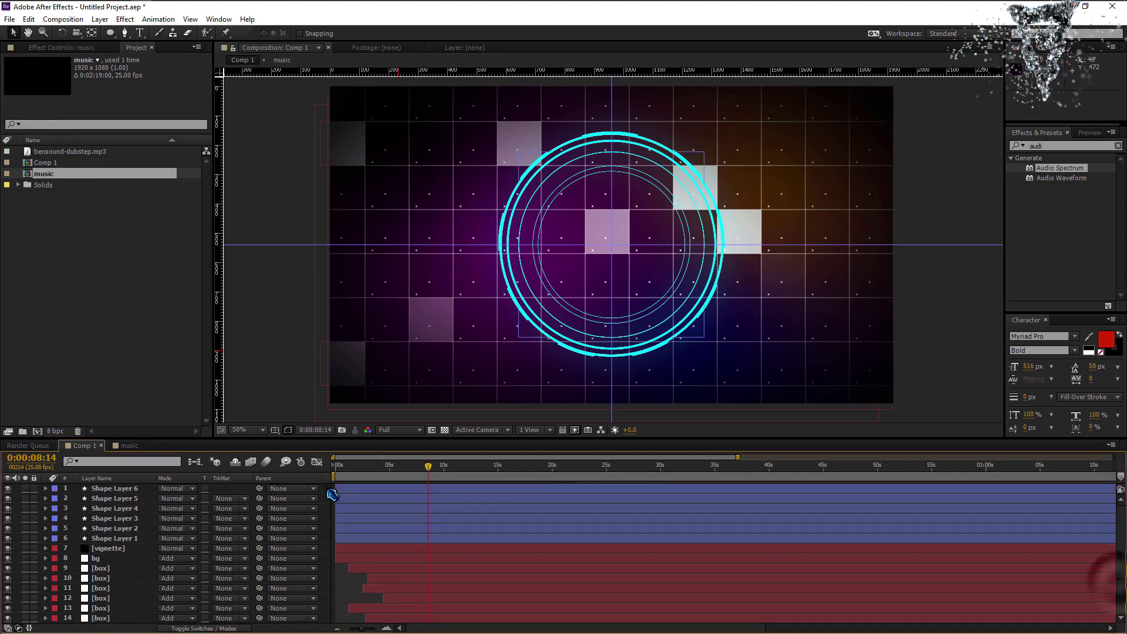
right_click(141, 235)
- Create a 1920 x 1080 px blue solid named audio visualizer in Comp 1
right_click(323, 495)
mouse_move(405, 500)
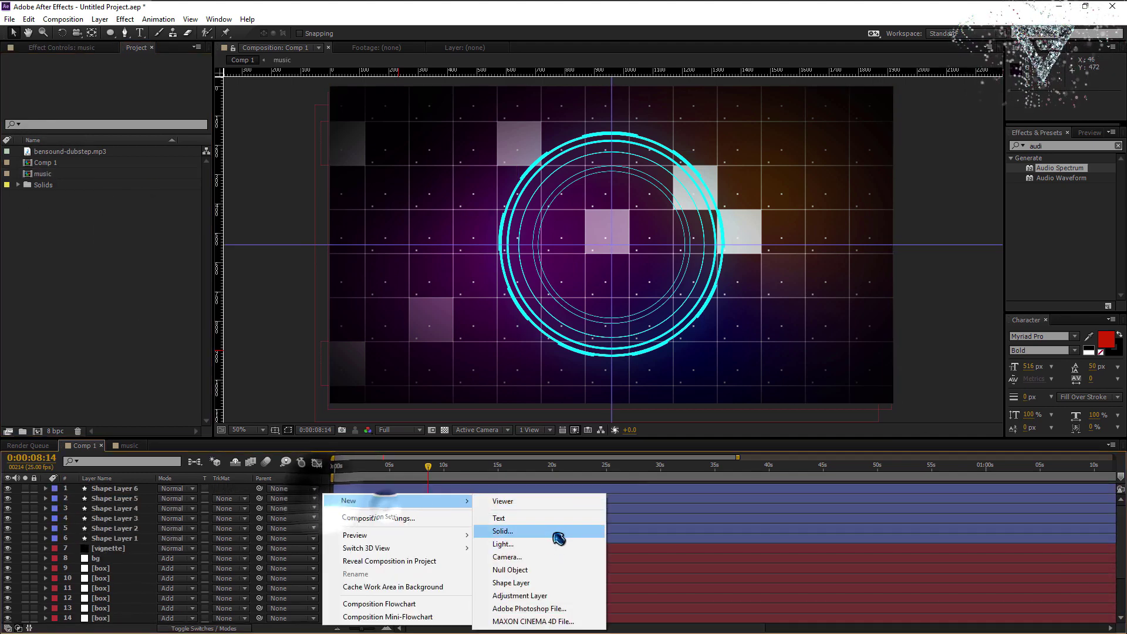
click(555, 533)
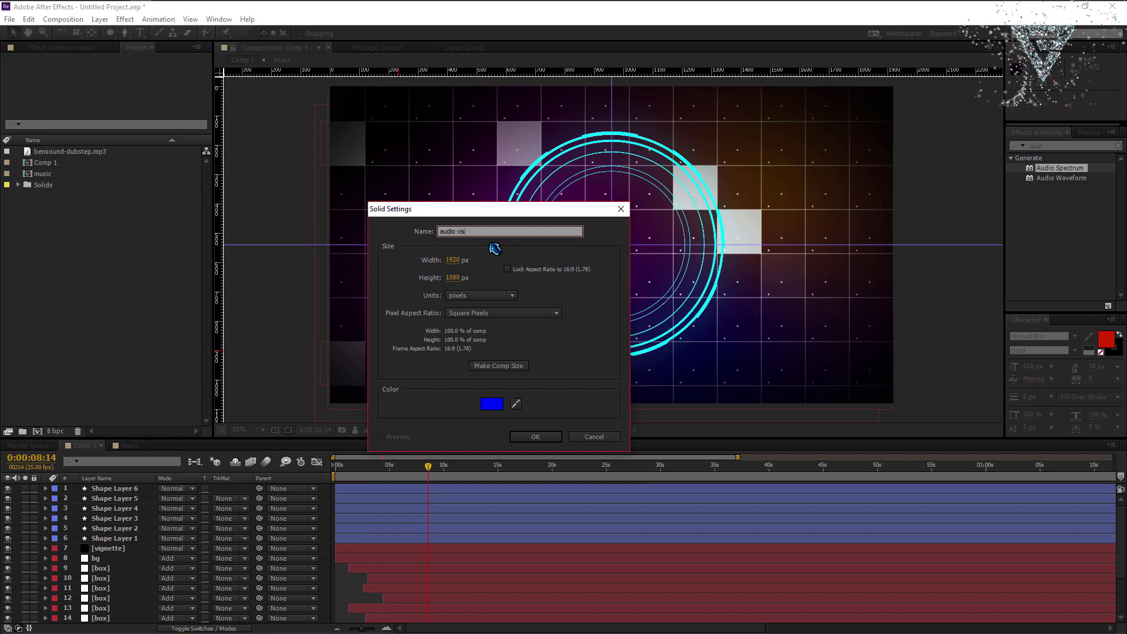
click(492, 404)
click(713, 364)
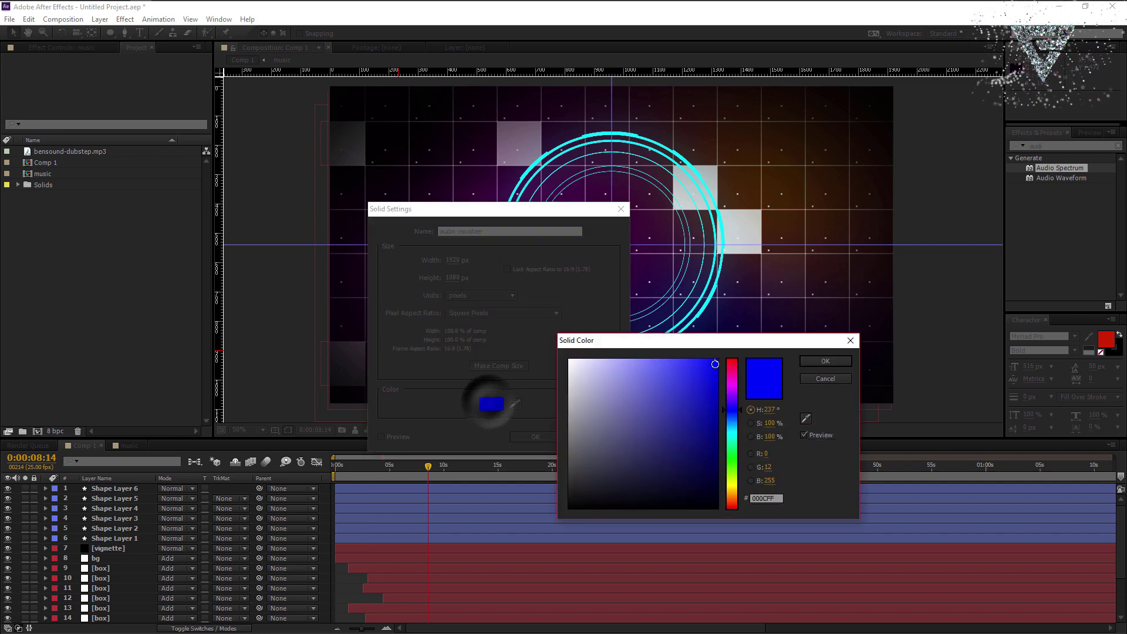
click(824, 359)
click(539, 437)
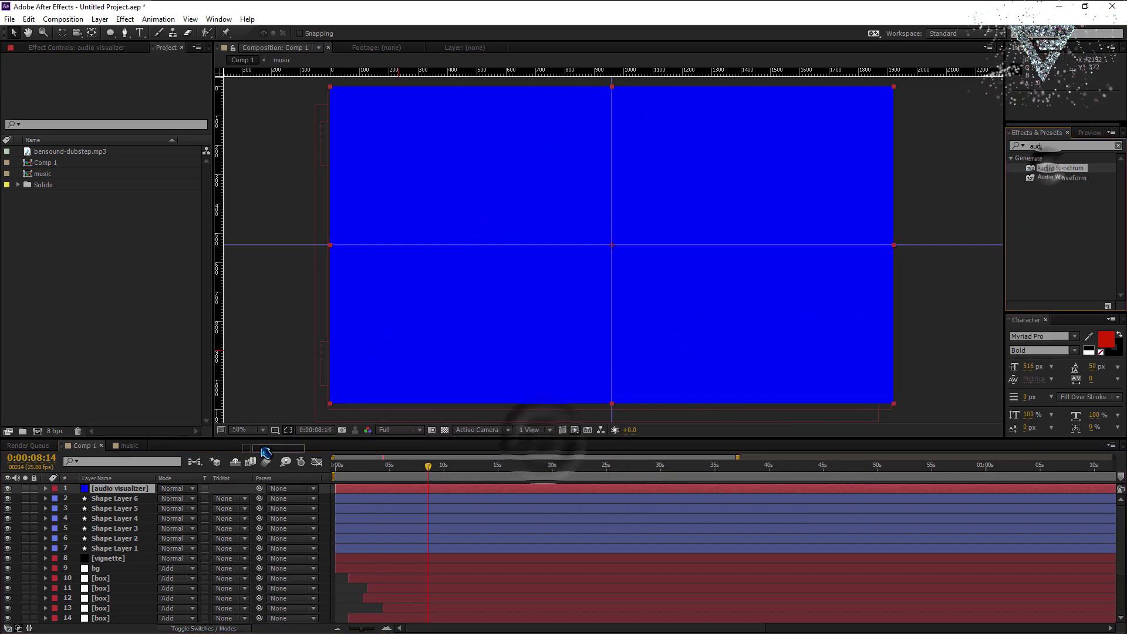
- Apply the Audio Spectrum effect to the audio visualizer solid and move the layer below Shape Layer 1
drag(1048, 169, 552, 254)
drag(147, 482, 126, 546)
- Set the audio visualizer layer's opacity to 35% and its blending mode to Add
key(t)
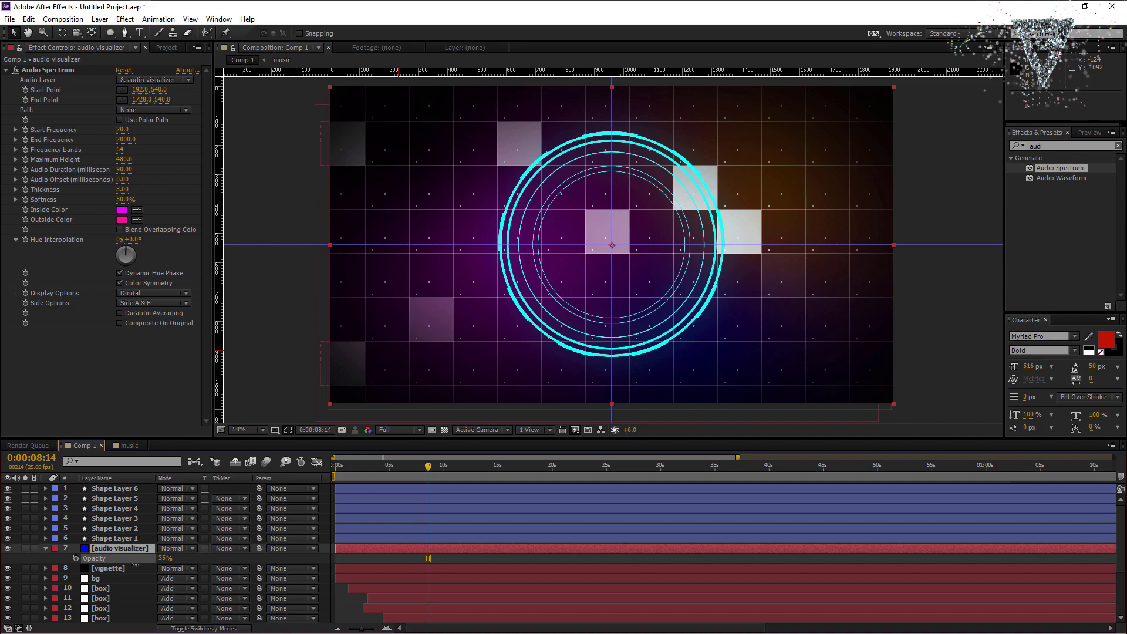
click(176, 548)
click(210, 157)
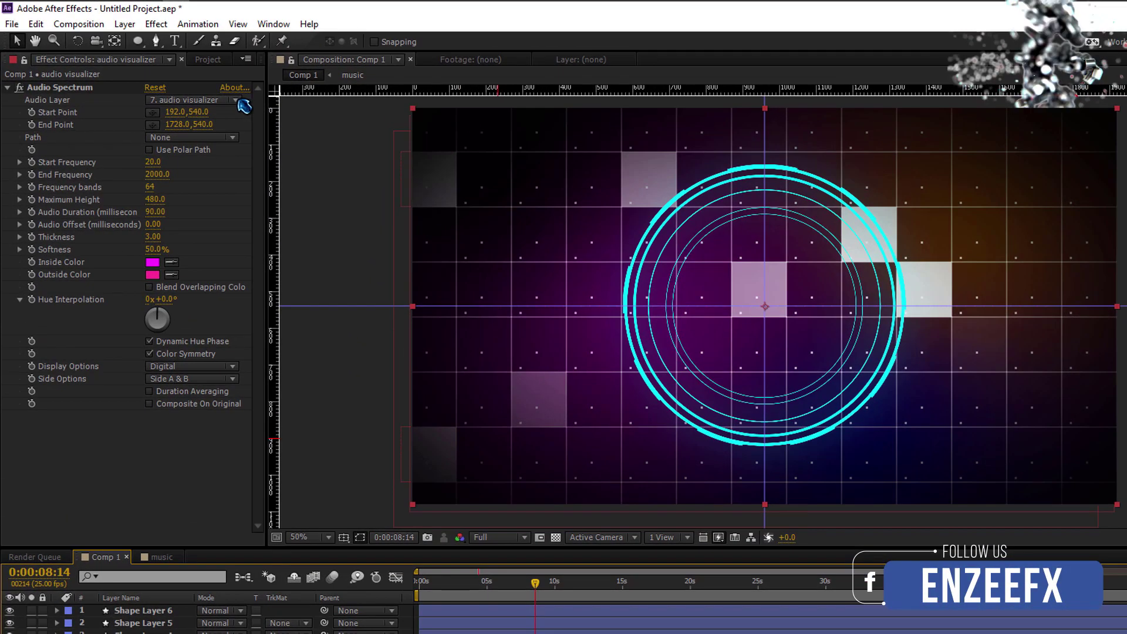
- Use the music layer as Audio Spectrum's audio source and draw a circular mask just outside the outer ring as its path
click(188, 81)
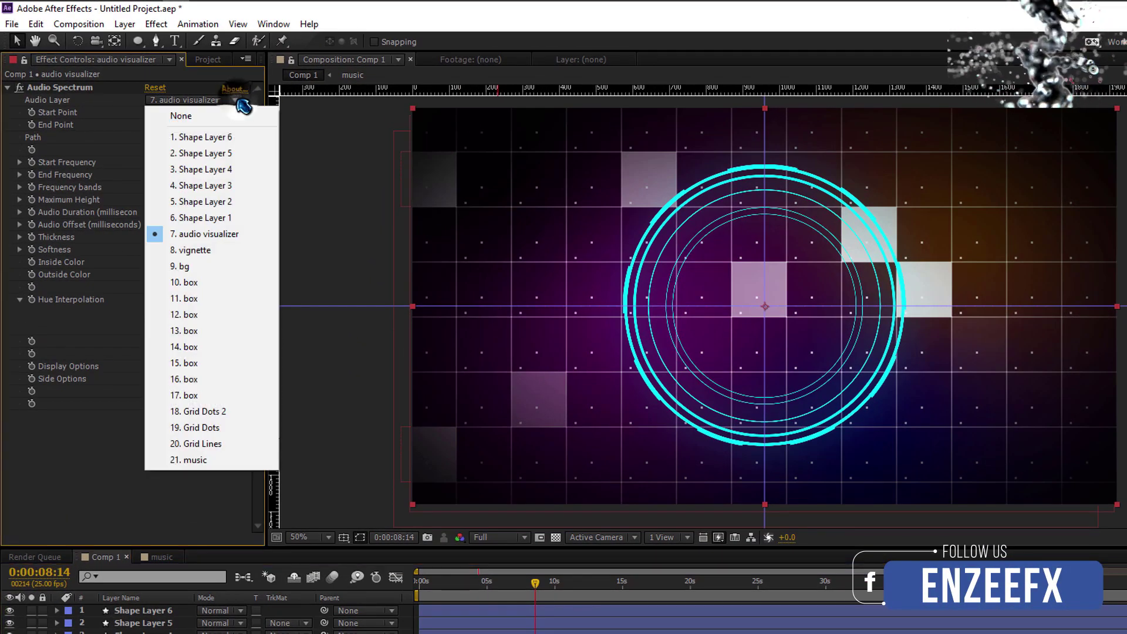
click(267, 460)
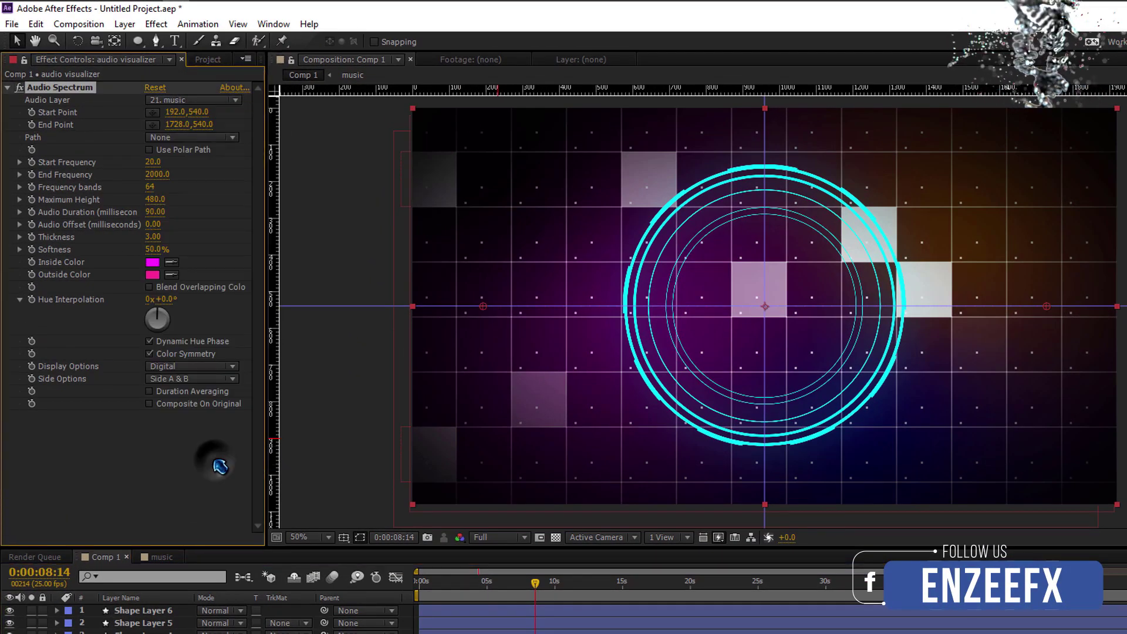
click(138, 41)
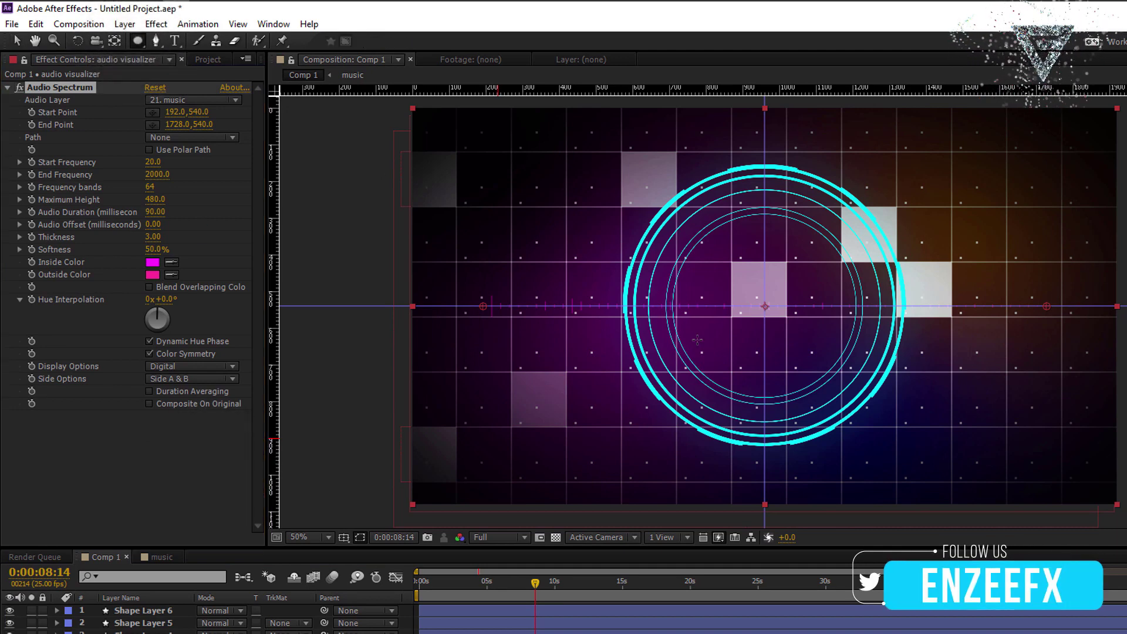
mouse_move(764, 305)
mouse_down()
mouse_move(881, 193)
mouse_move(907, 186)
mouse_up()
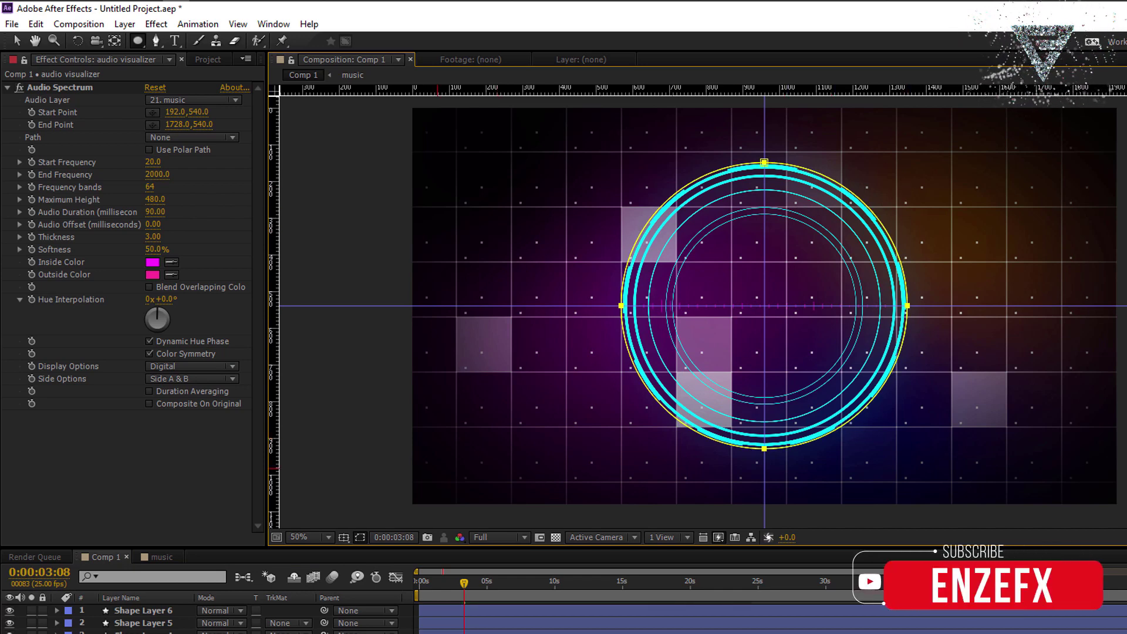
click(205, 140)
click(193, 172)
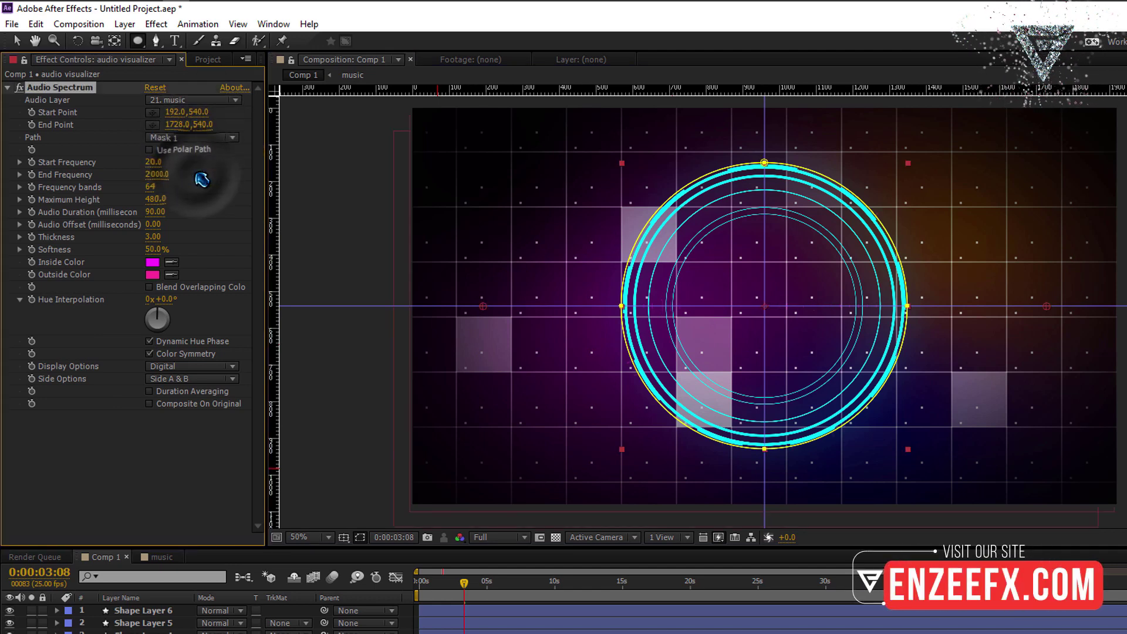
- At 0:00:05:16, set Audio Spectrum's start point to 350, 540 and its end point to 3150, 540
click(494, 581)
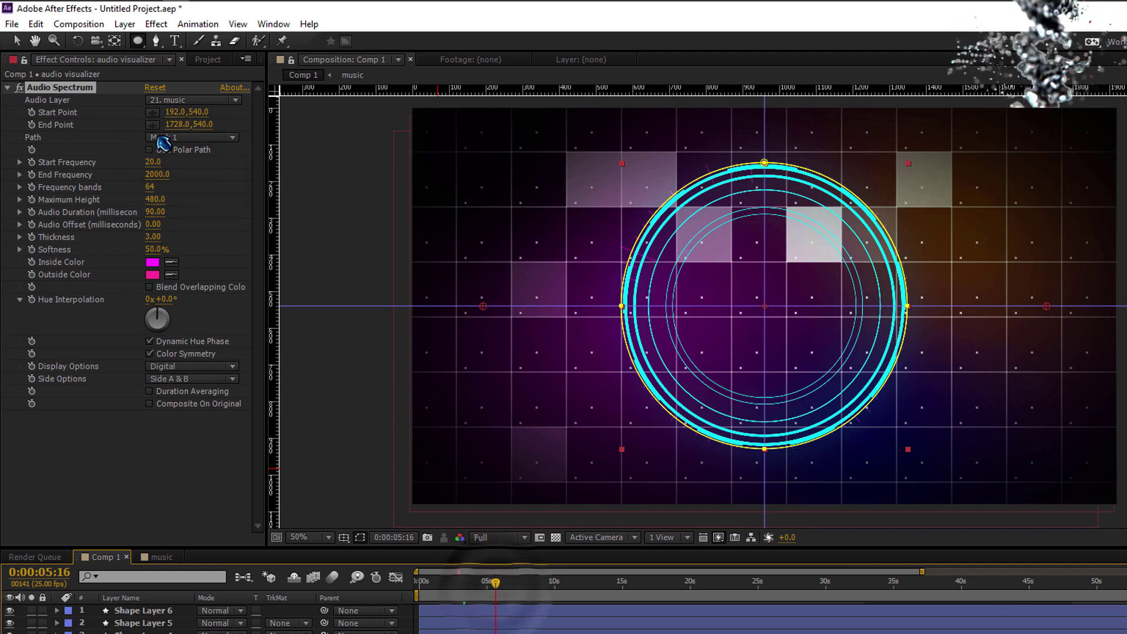
click(178, 112)
text(300)
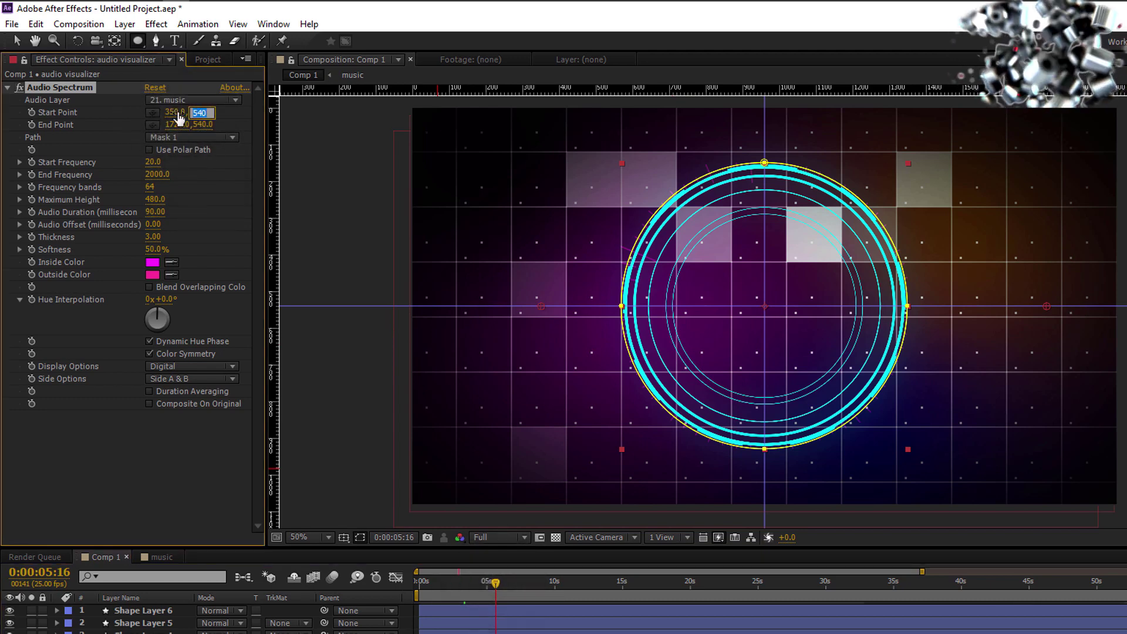
text(3150)
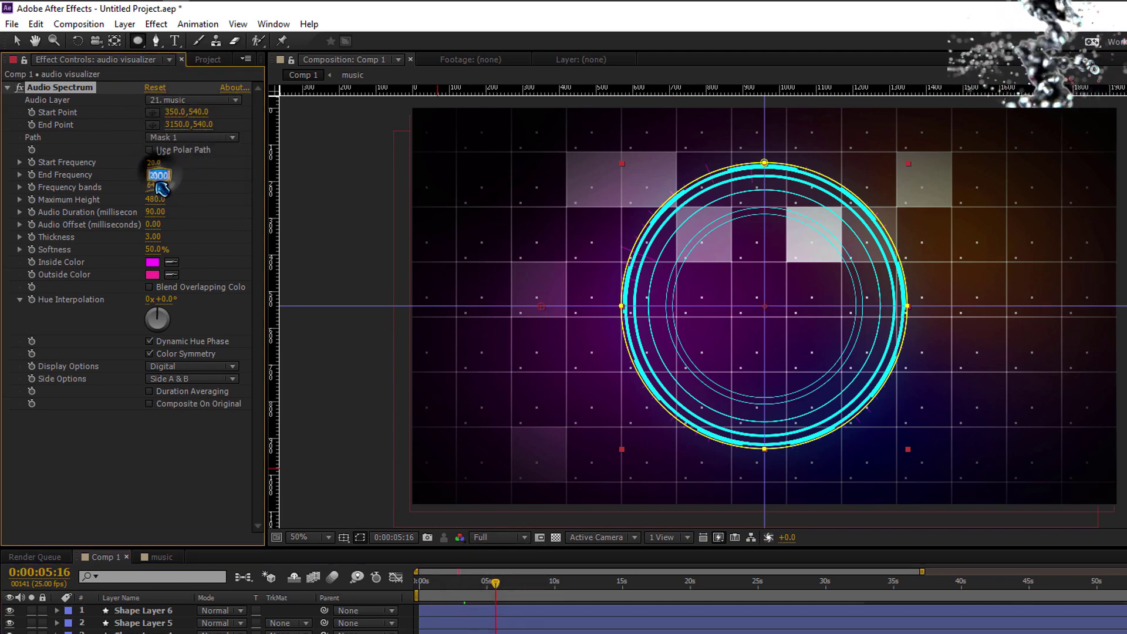
- Set Audio Spectrum to 145 frequency bands, maximum height 4390, thickness 14, softness 0% and hue interpolation 49°
drag(152, 187, 226, 202)
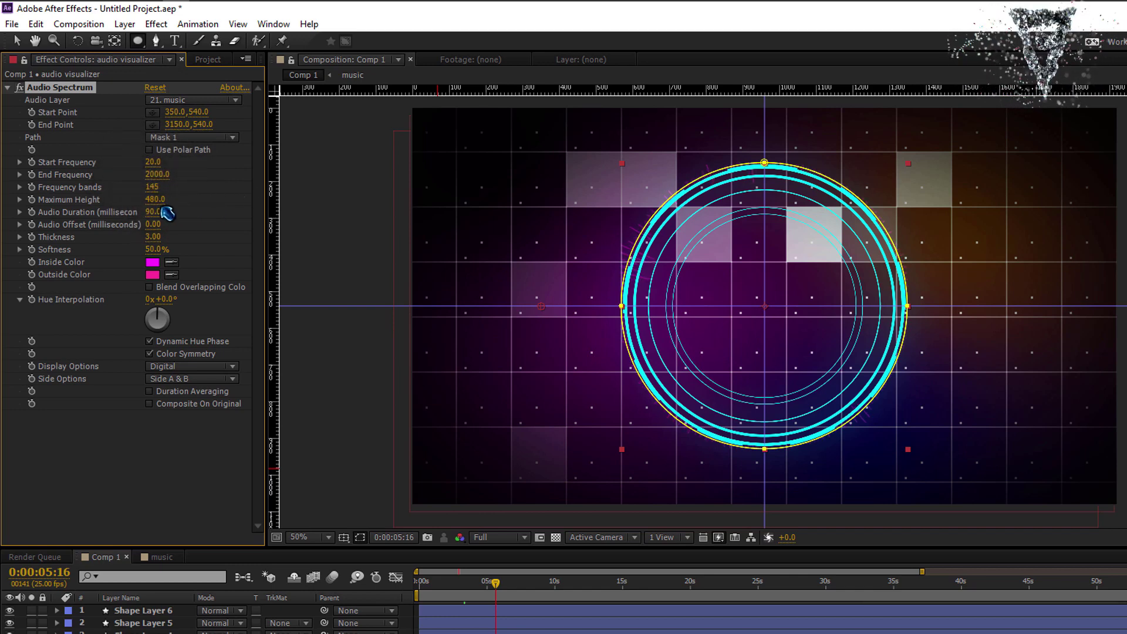
drag(349, 193, 471, 200)
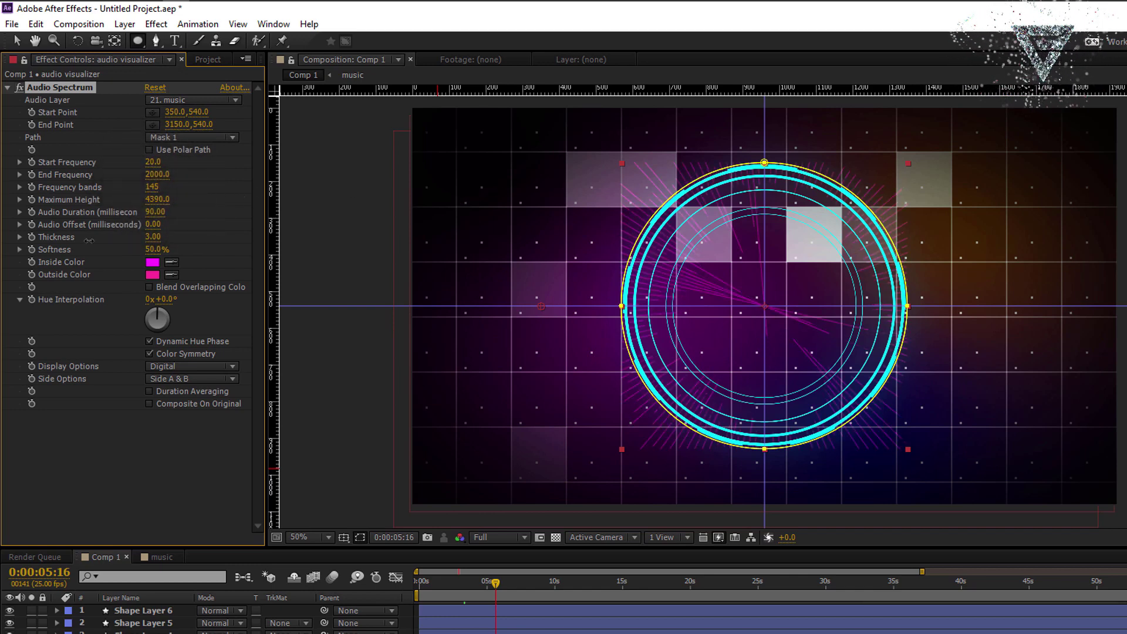
drag(154, 240, 244, 236)
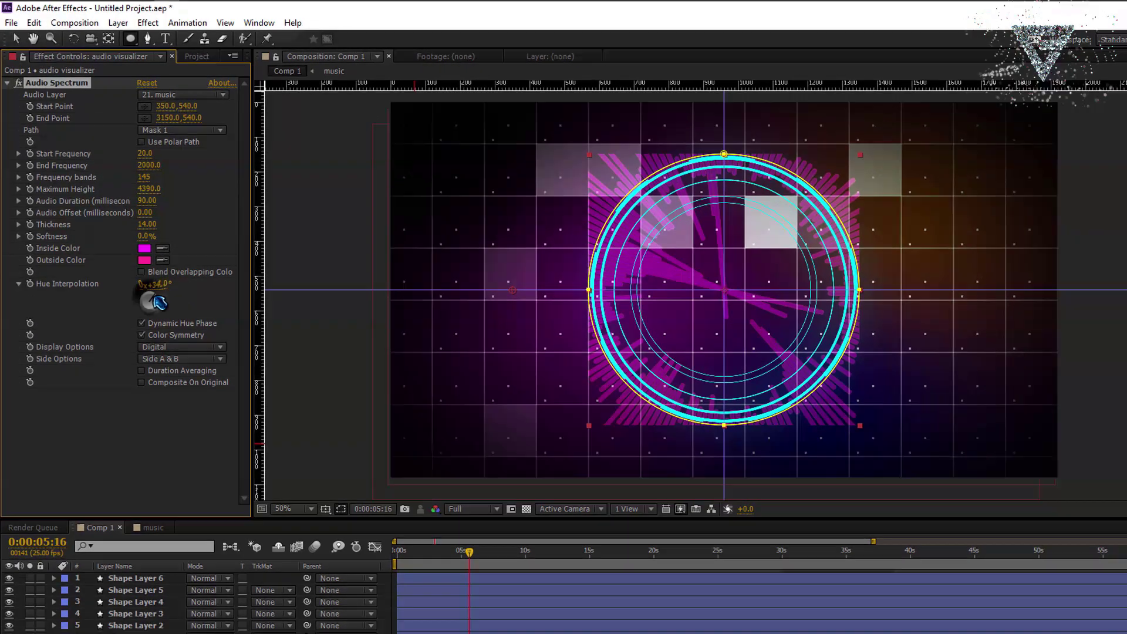
drag(157, 313, 166, 312)
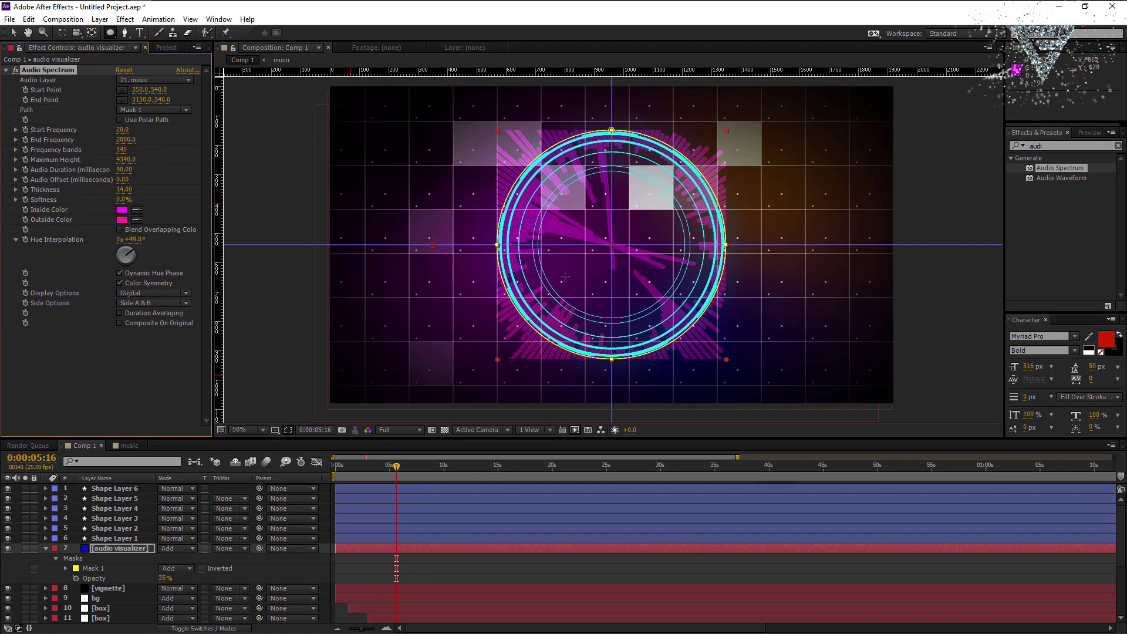
- Set the expansion of Mask 1 on the audio visualizer layer to 1000 pixels
click(65, 568)
drag(162, 610, 247, 607)
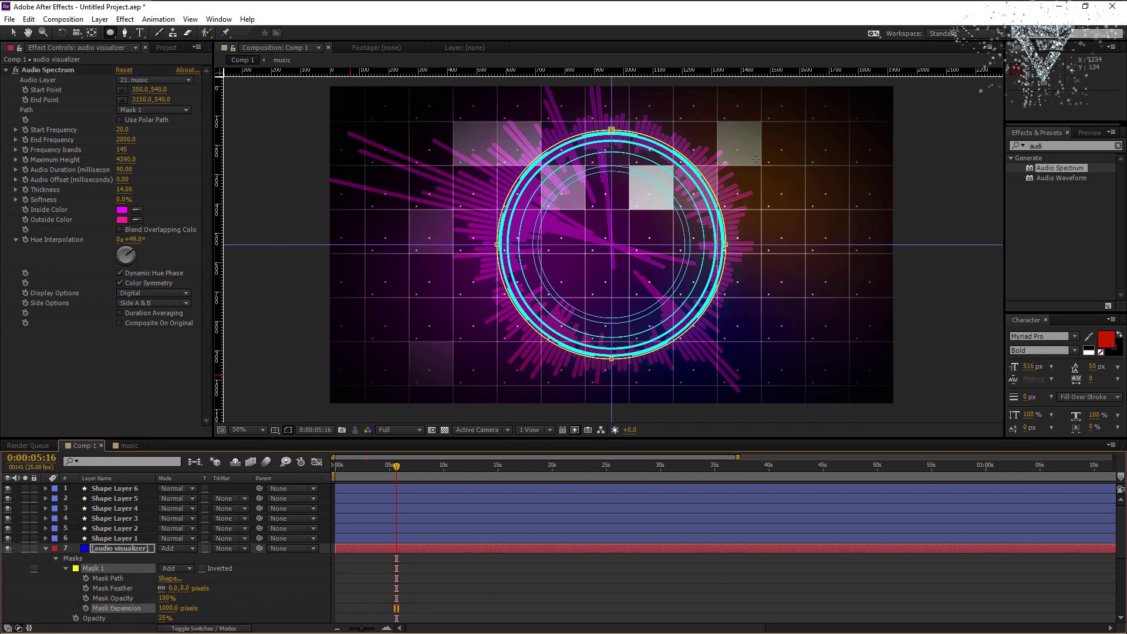
- At 0:00:17:18, change both the inside and outside colours of Audio Spectrum to blue
drag(425, 465, 523, 465)
click(122, 209)
click(731, 409)
click(731, 416)
click(824, 361)
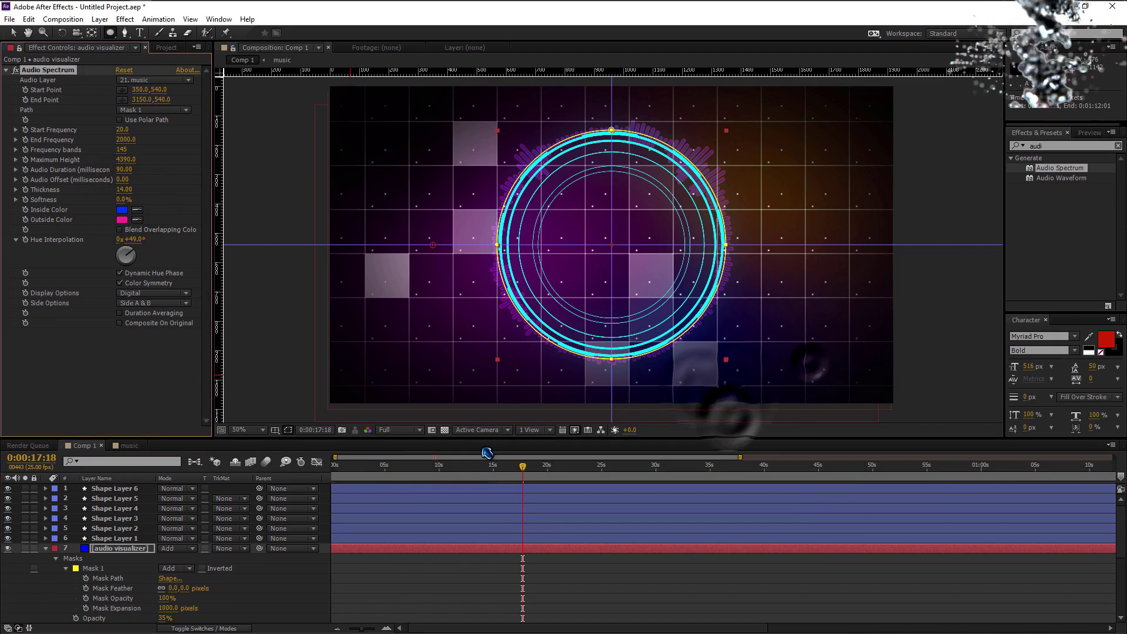
click(122, 219)
click(732, 410)
click(825, 361)
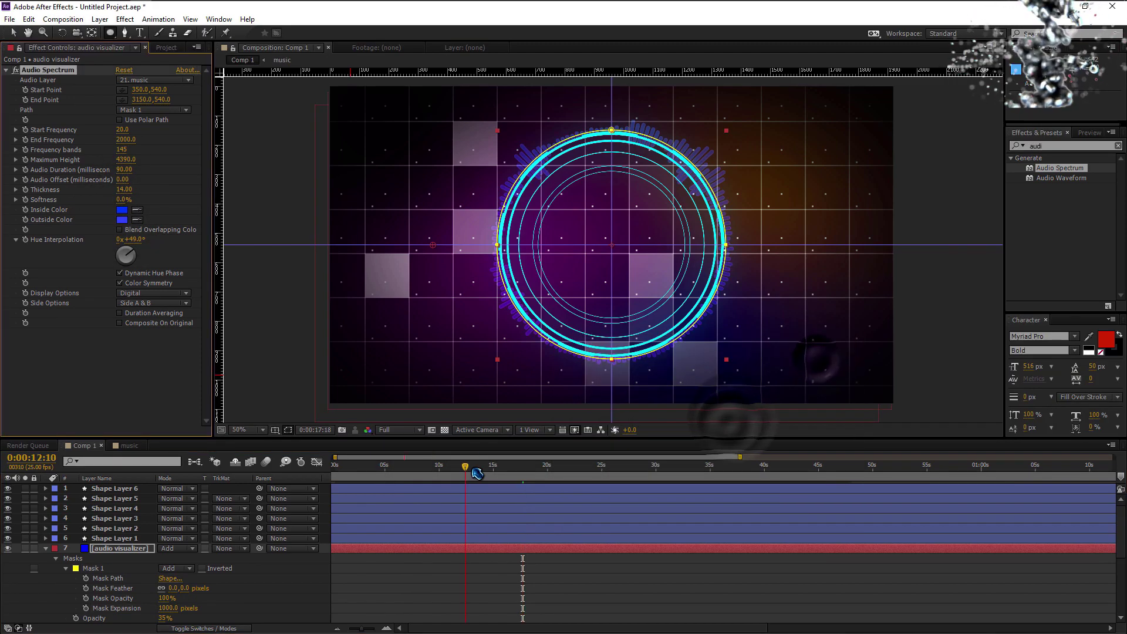
- Duplicate the audio visualizer layer at 0:00:11:22 and scale the copy down to 85% so its circle fits inside the outer rings
drag(522, 465, 459, 468)
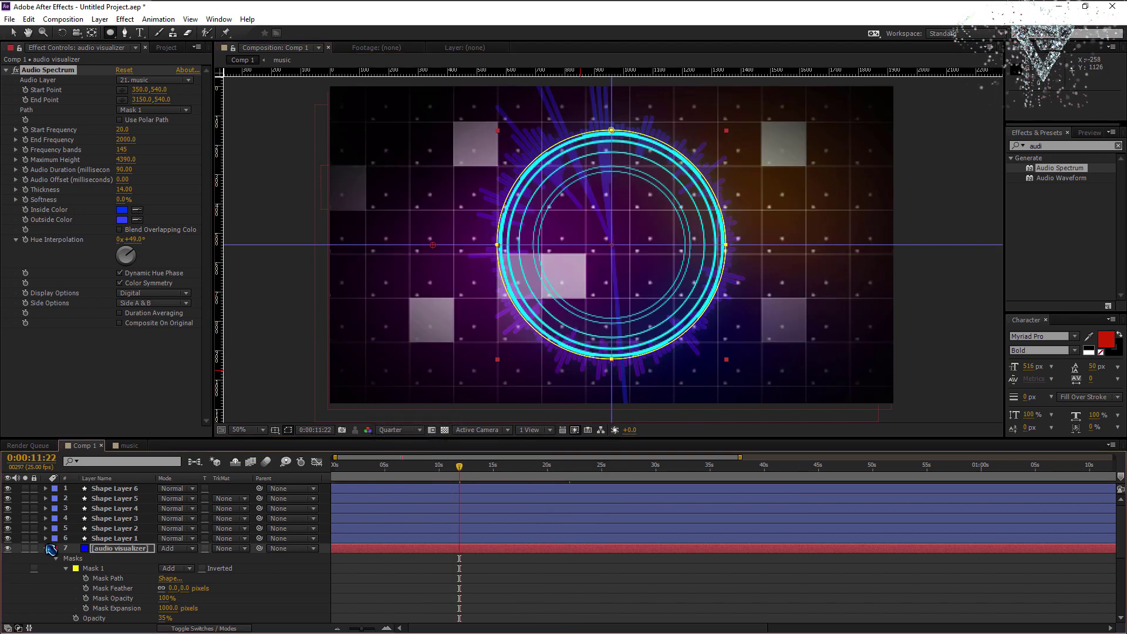
key(ctrl+d)
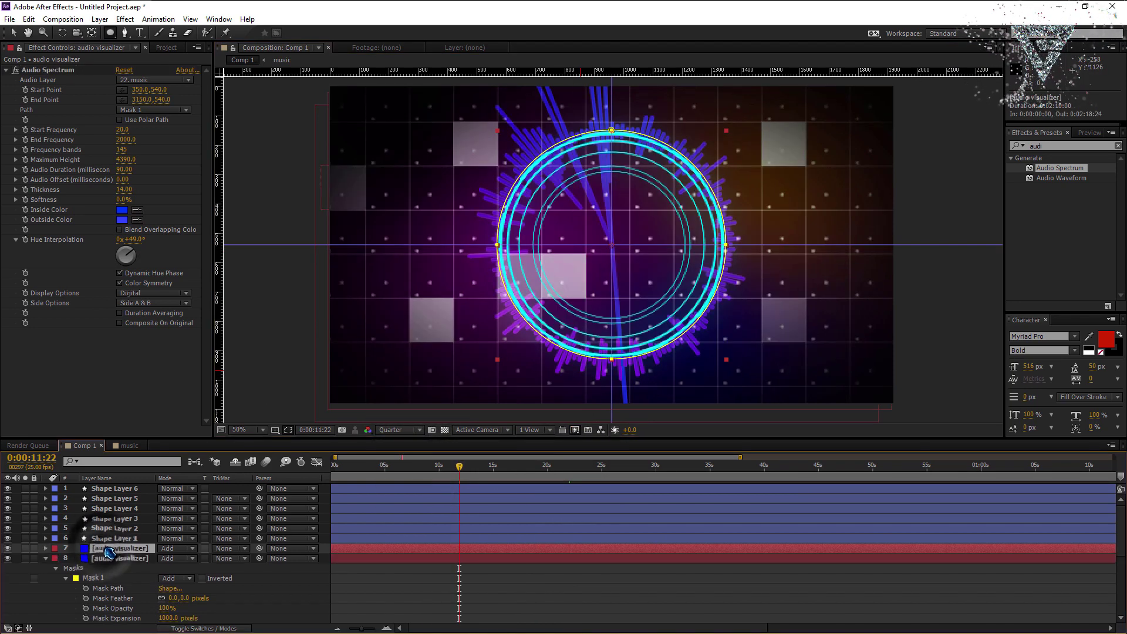
key(v)
drag(729, 136, 710, 147)
click(46, 549)
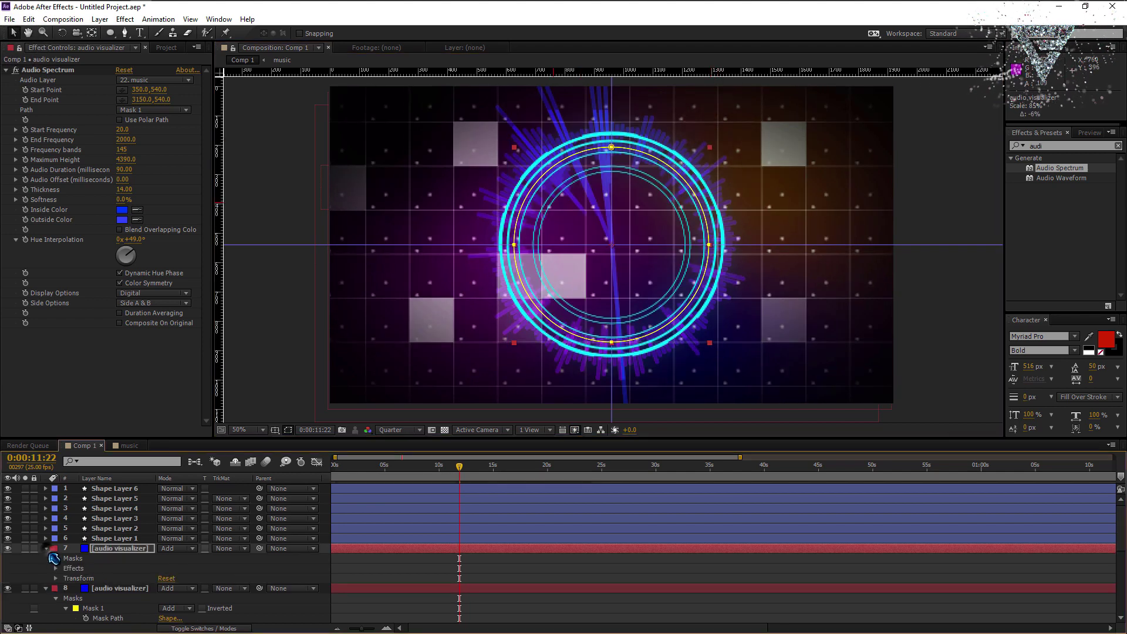
click(45, 548)
click(45, 559)
- Solo the upper audio visualizer copy and set its spectrum to 135 frequency bands, maximum height 2090 and thickness 22.60
click(25, 548)
click(25, 558)
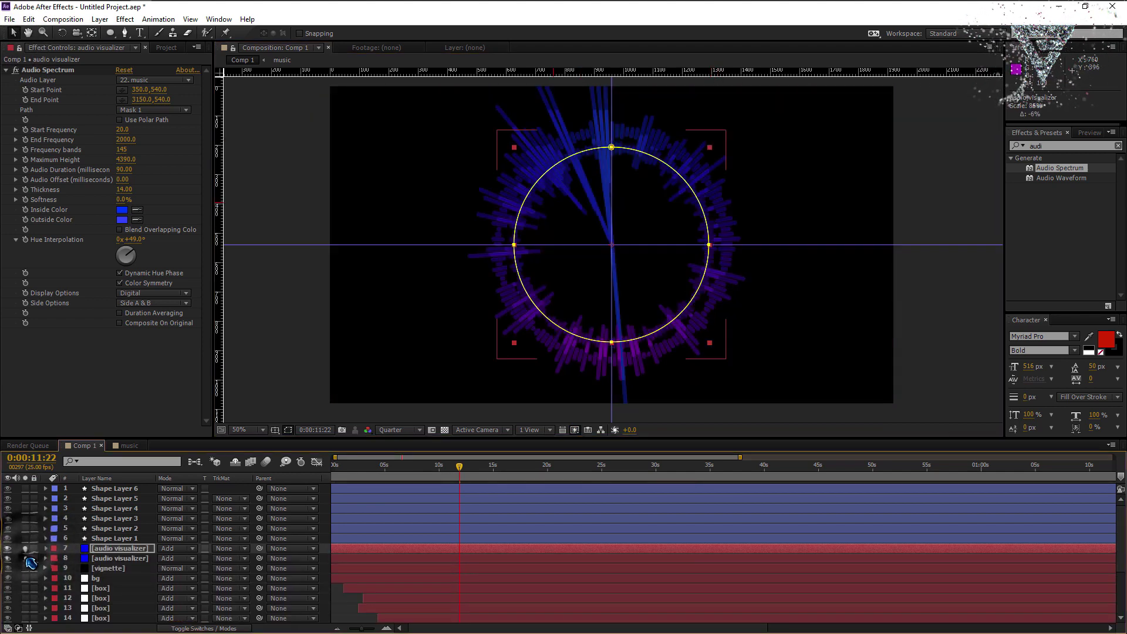
click(25, 558)
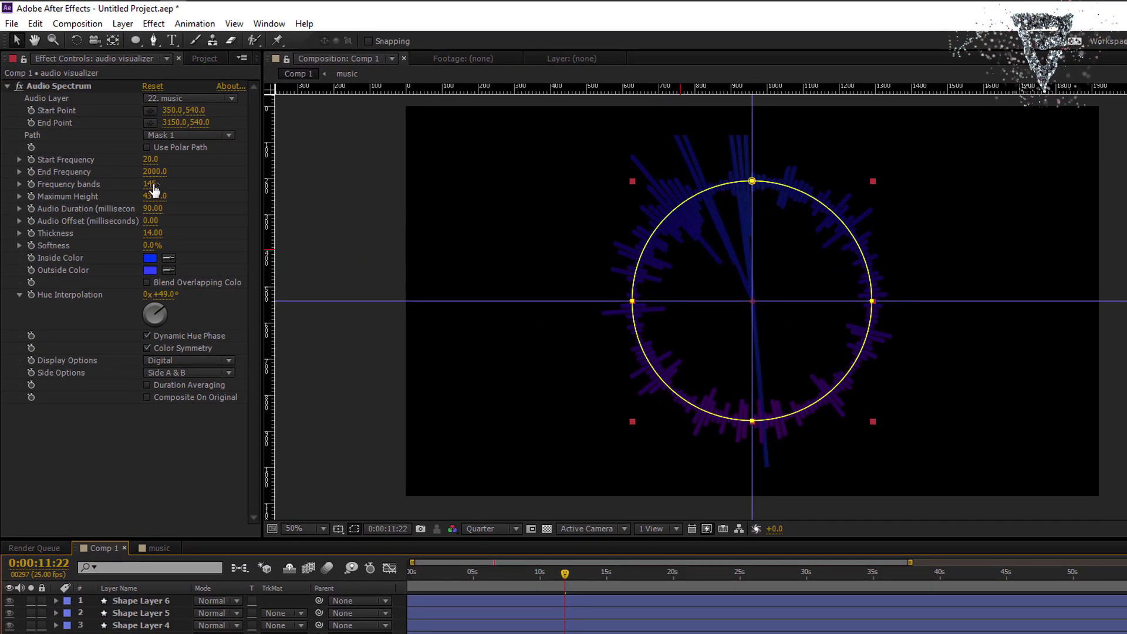
drag(122, 149, 146, 197)
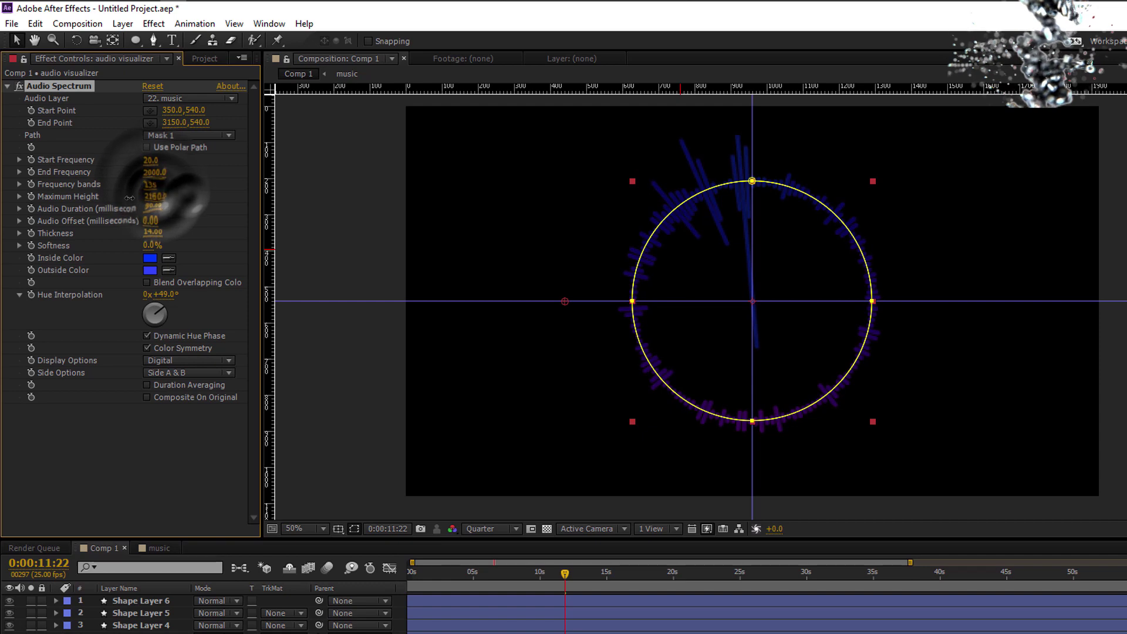
drag(200, 236, 221, 236)
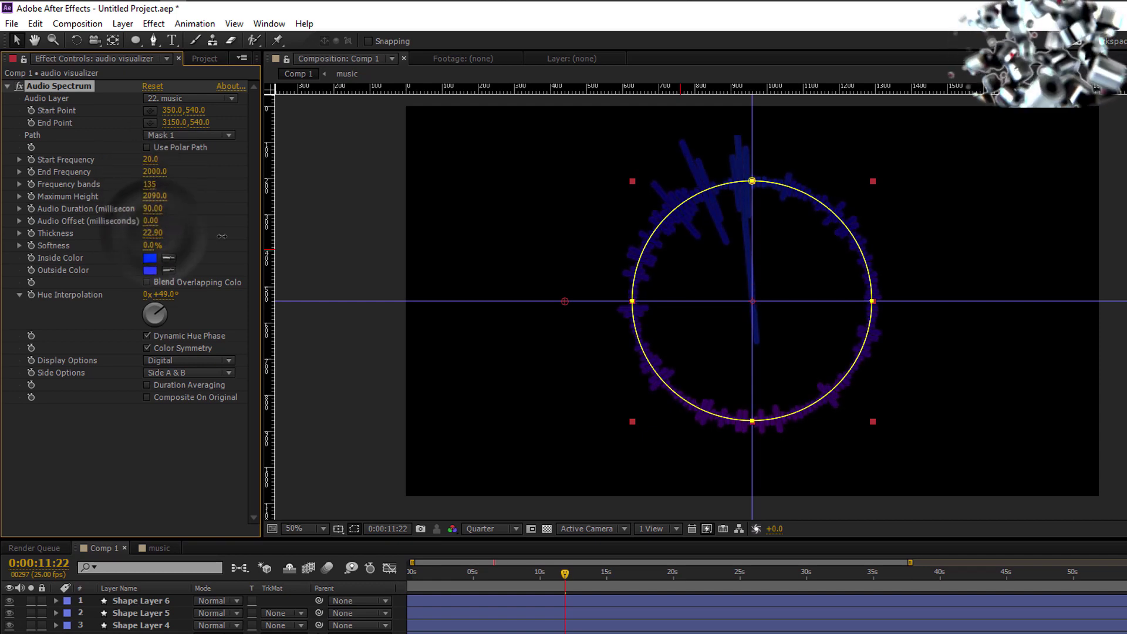
- Set the copy's Audio Spectrum inside colour to purple and its outside colour to light green
click(150, 259)
click(900, 486)
click(1008, 444)
click(152, 270)
drag(897, 547, 901, 573)
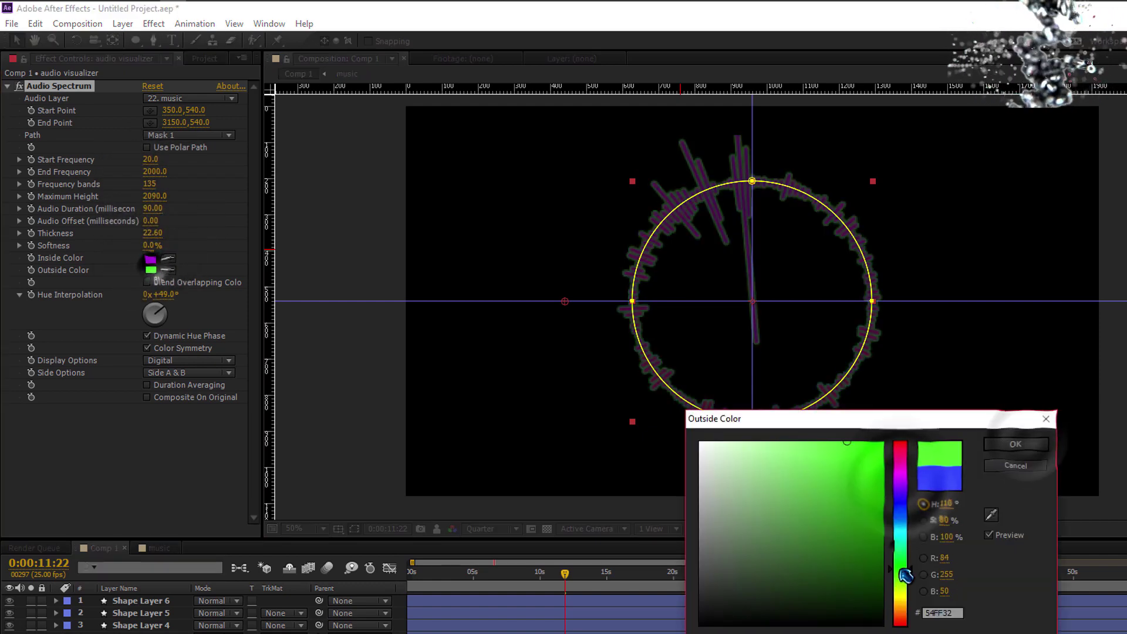
click(1006, 447)
- Set the preview resolution to Half and check the spectrum at other times, ending at 0:00:09:07
click(491, 528)
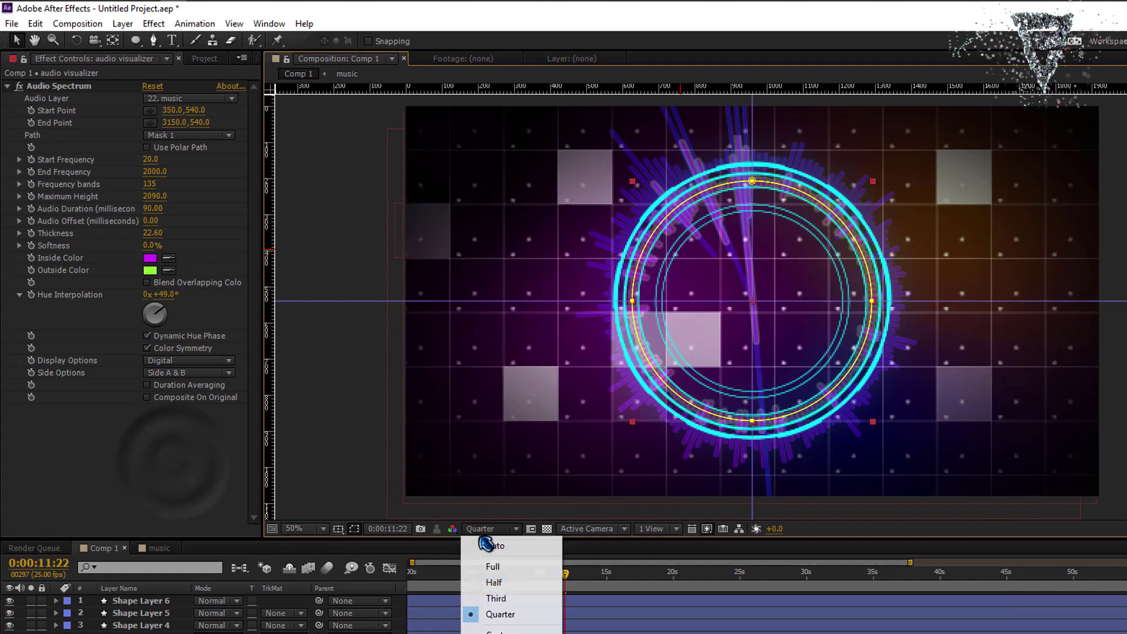
click(496, 585)
key(F2)
mouse_move(498, 573)
mouse_down()
mouse_move(482, 574)
mouse_move(506, 572)
mouse_up()
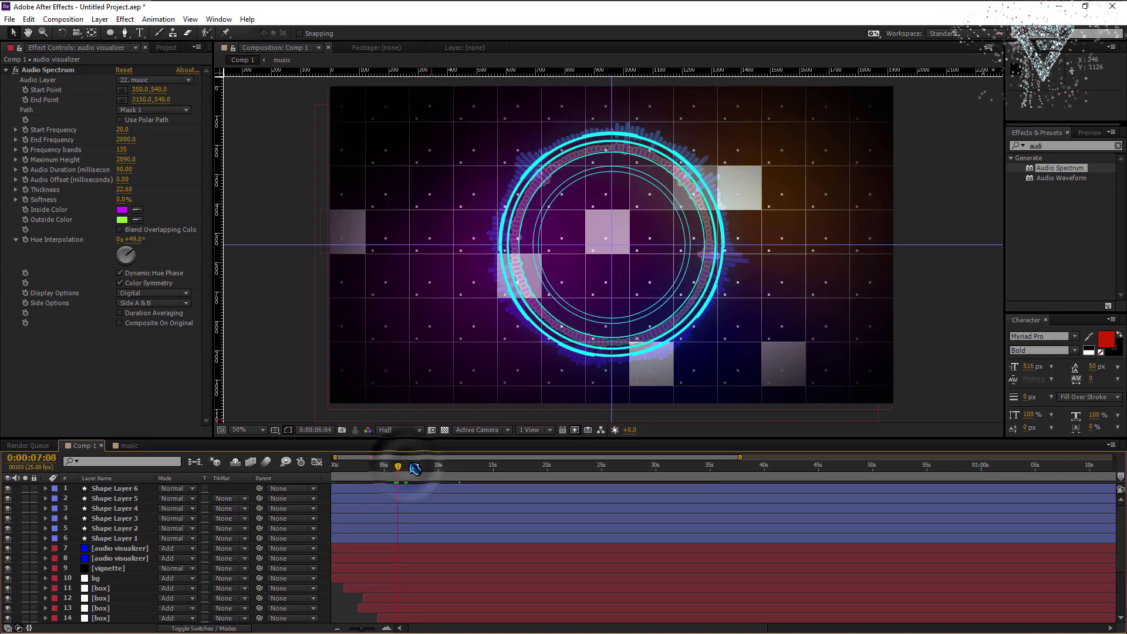
click(433, 466)
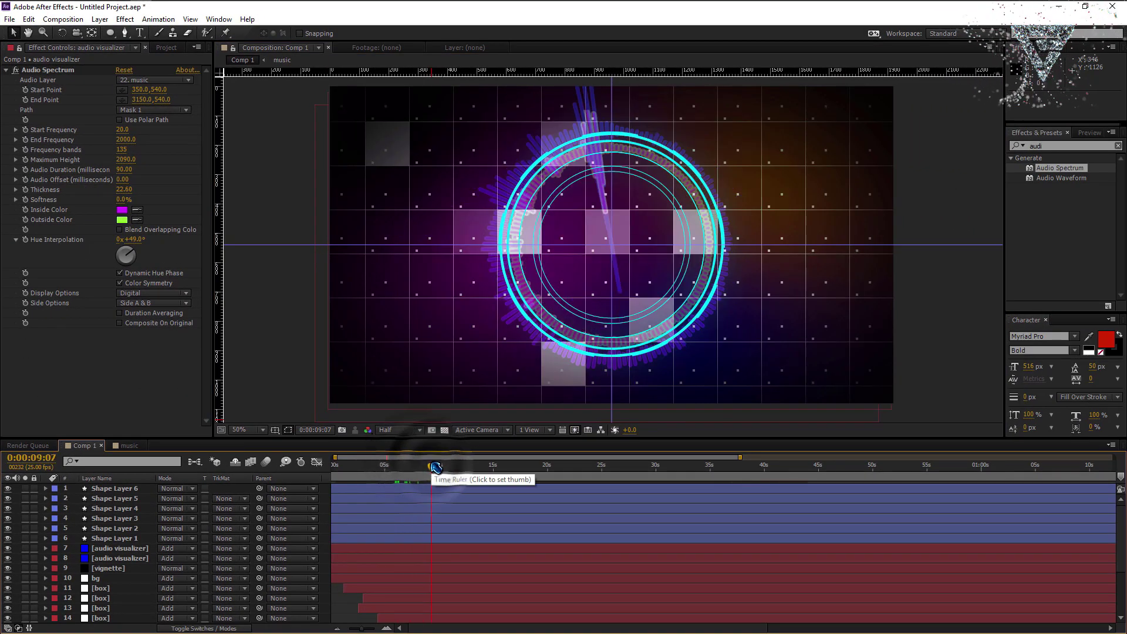
- Duplicate the upper audio visualizer layer and scale the new copy down to a smaller circle nearer the innermost rings
click(117, 548)
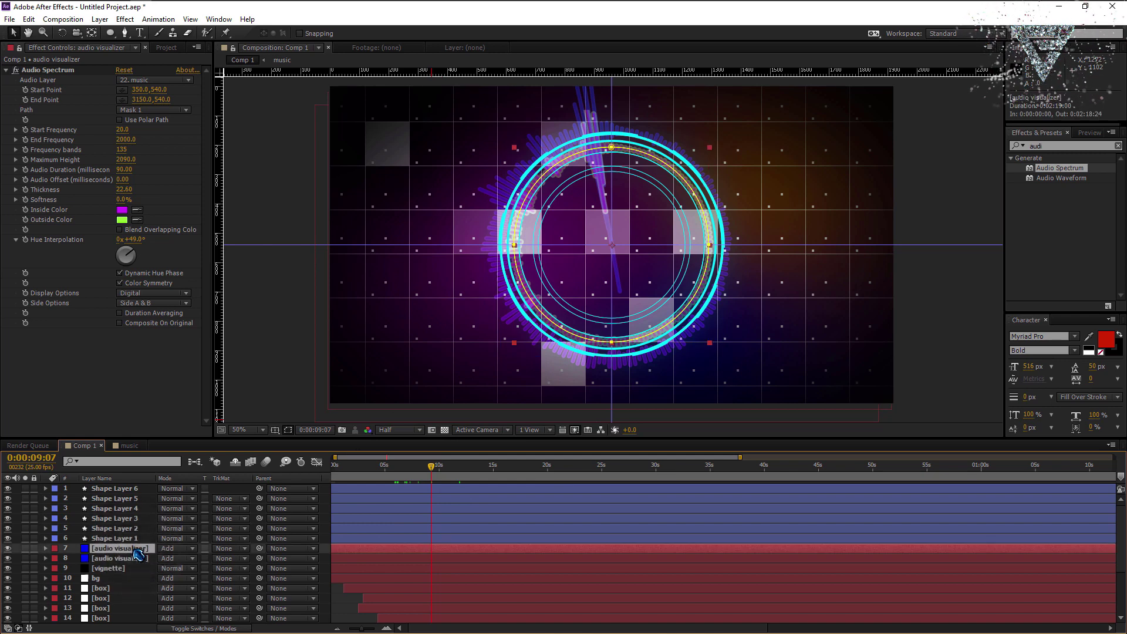
key(ctrl+d)
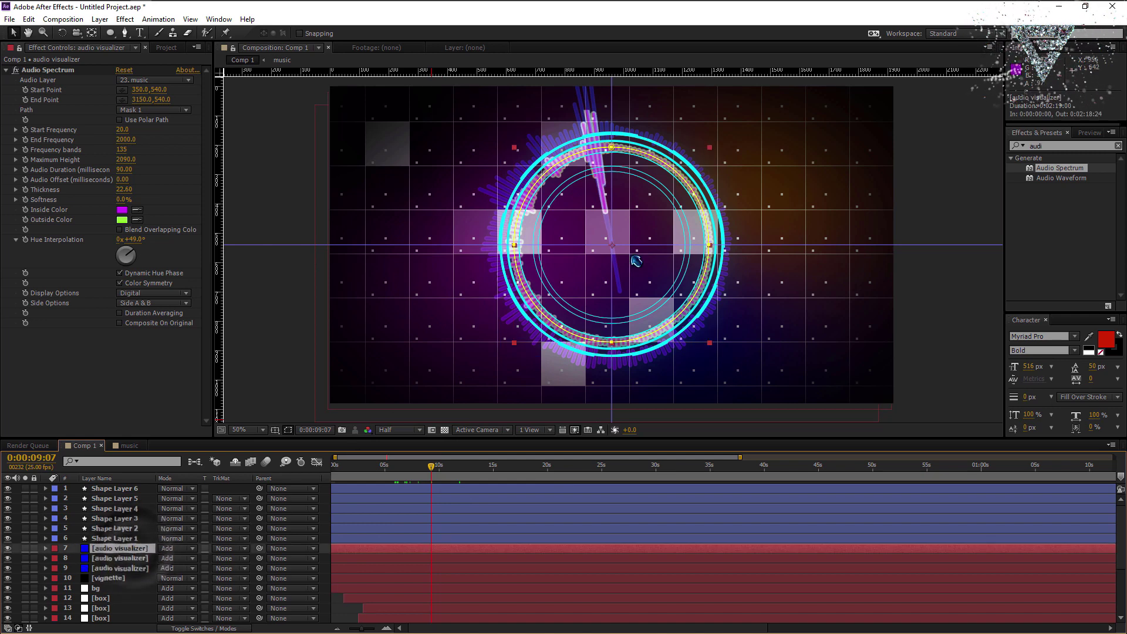
drag(710, 148, 697, 166)
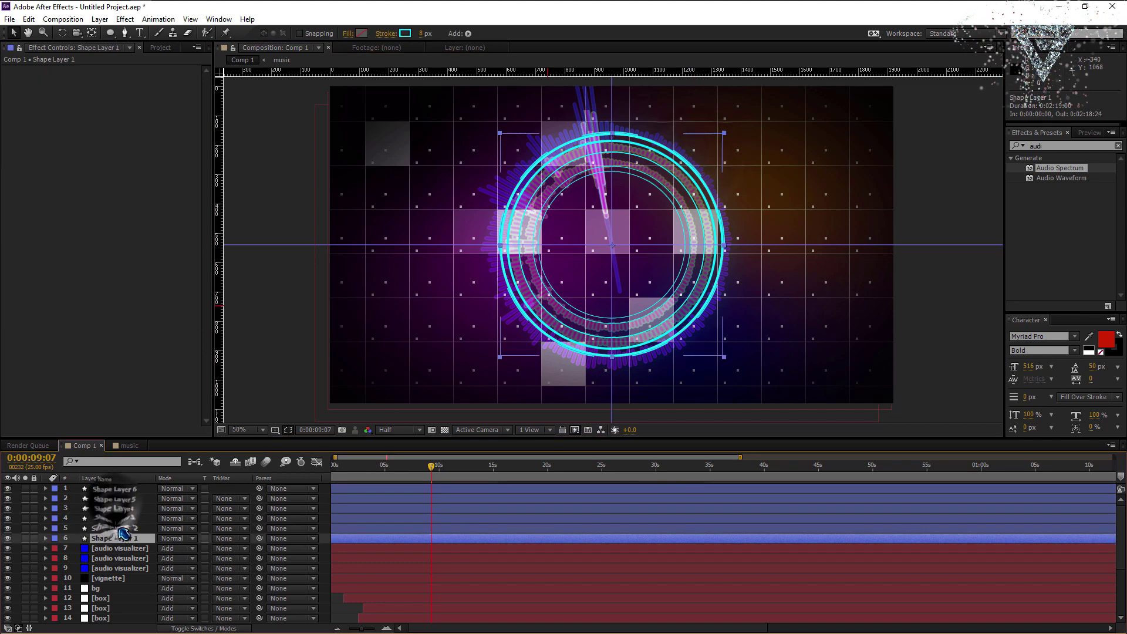
- Set the topmost audio visualizer copy's spectrum to 61 frequency bands, Side A and Analog lines display
click(117, 558)
click(707, 149)
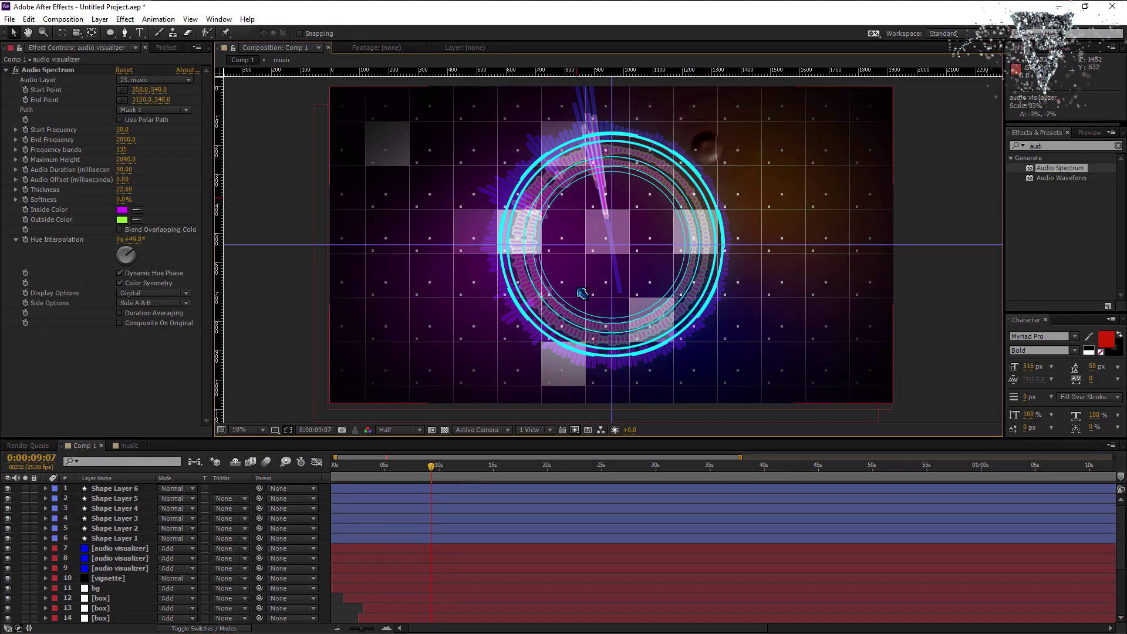
click(128, 548)
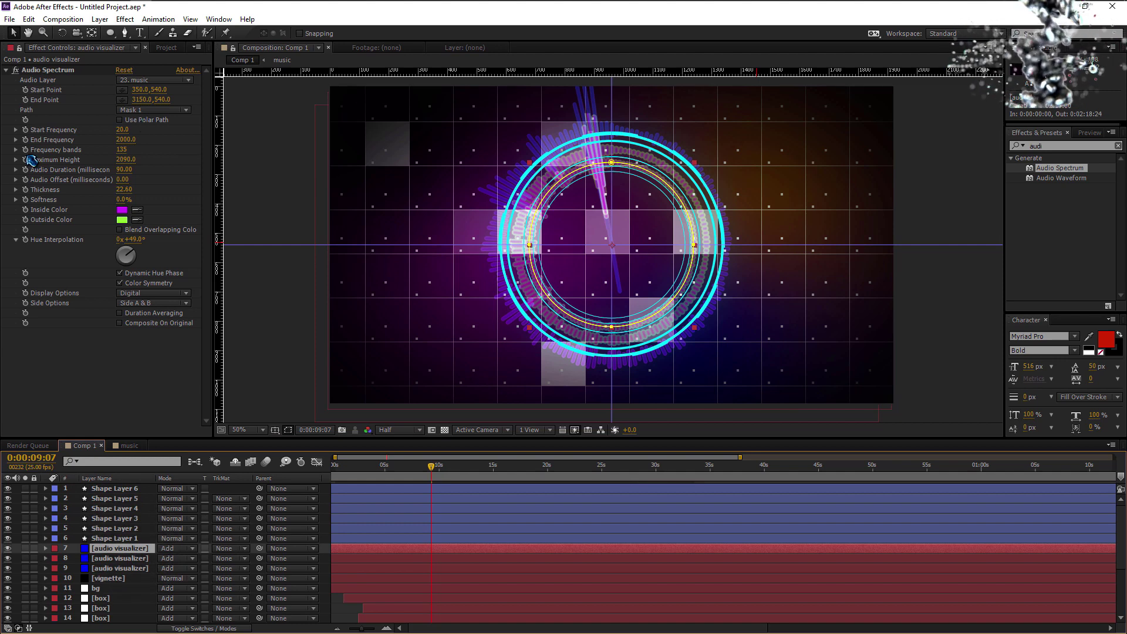
drag(122, 149, 9, 149)
click(142, 304)
click(154, 316)
click(154, 294)
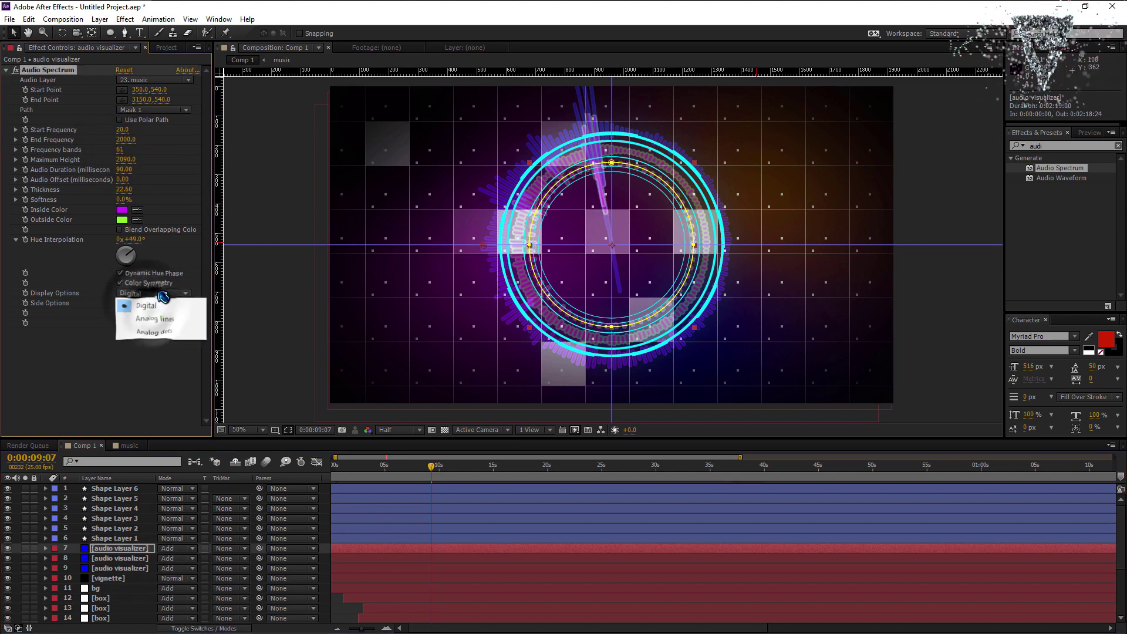
click(156, 318)
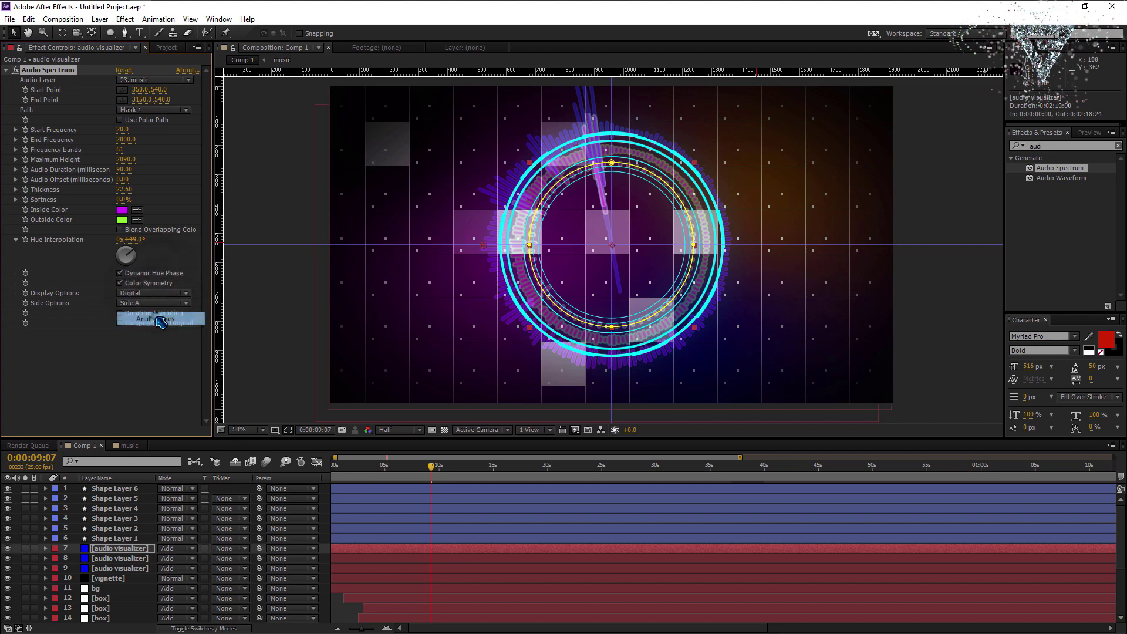
- Colour this spectrum green inside and yellow-orange outside, with 63 frequency bands, maximum height 1930 and thickness 7.80
click(122, 210)
drag(731, 461, 730, 499)
click(819, 365)
click(122, 219)
click(730, 483)
click(825, 361)
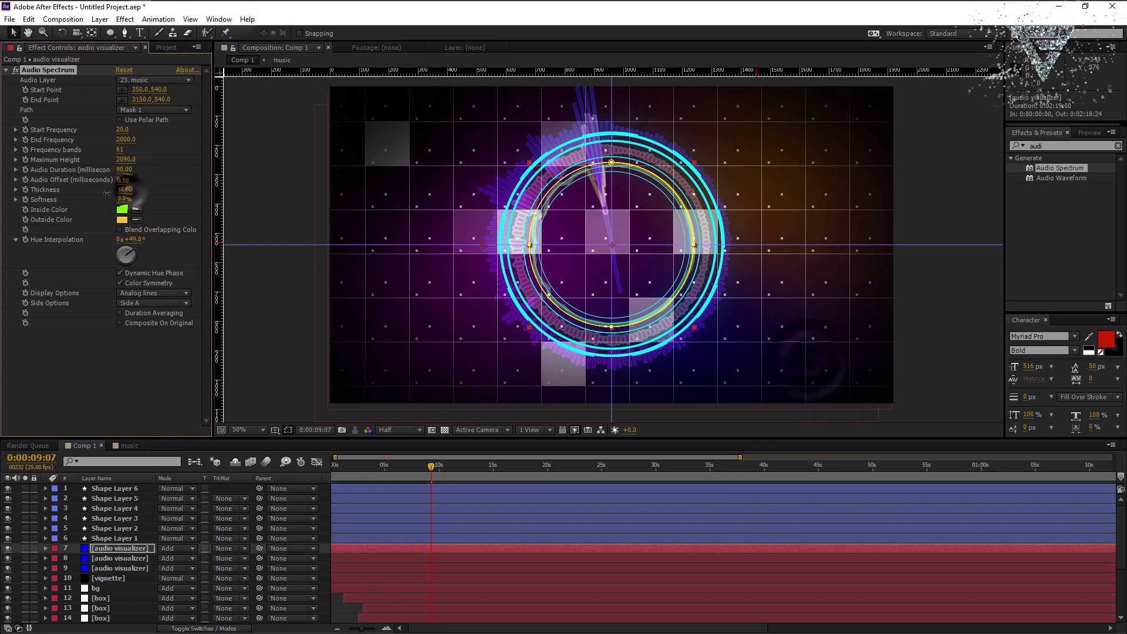
drag(107, 193, 78, 199)
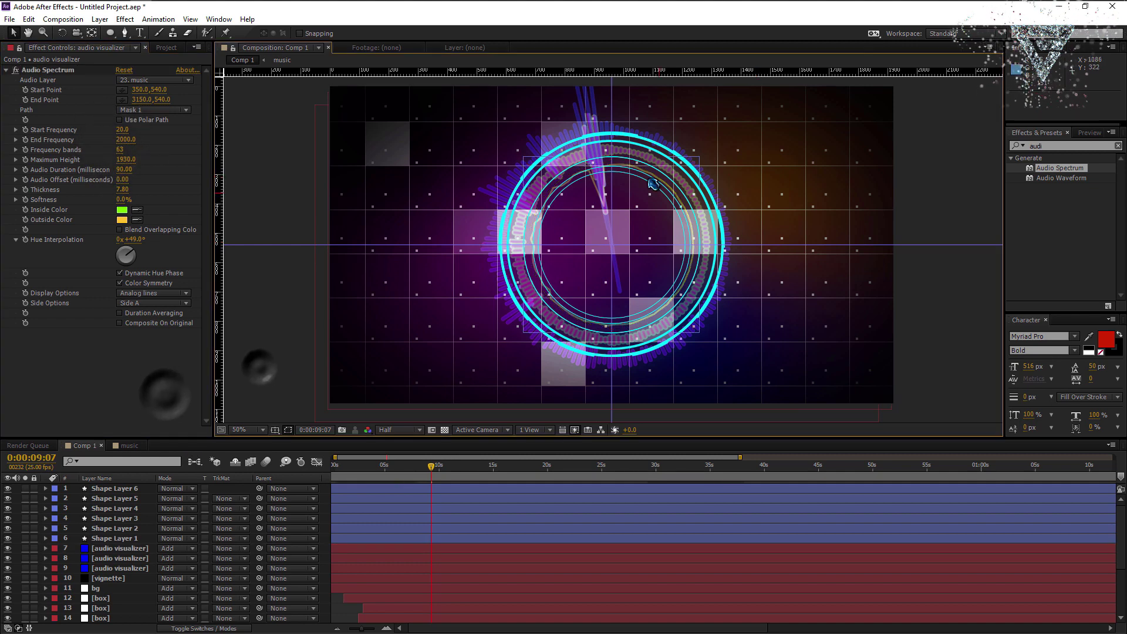
- Check the analog-line spectrum on its own at several times up to 0:00:31:08, then show all layers again
click(450, 466)
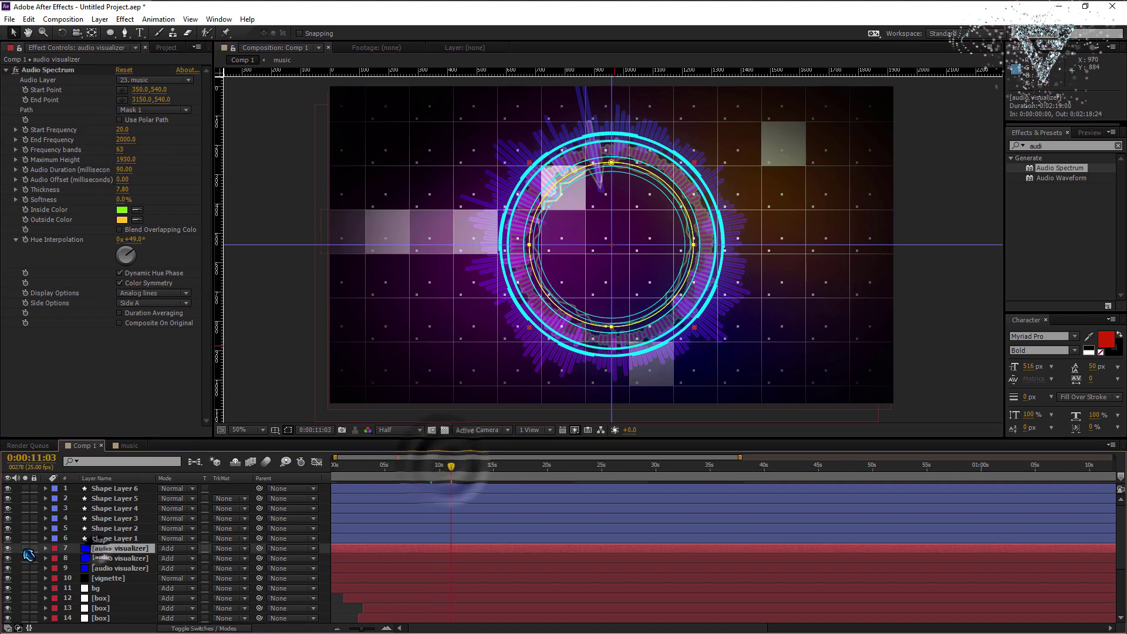
click(24, 548)
click(269, 352)
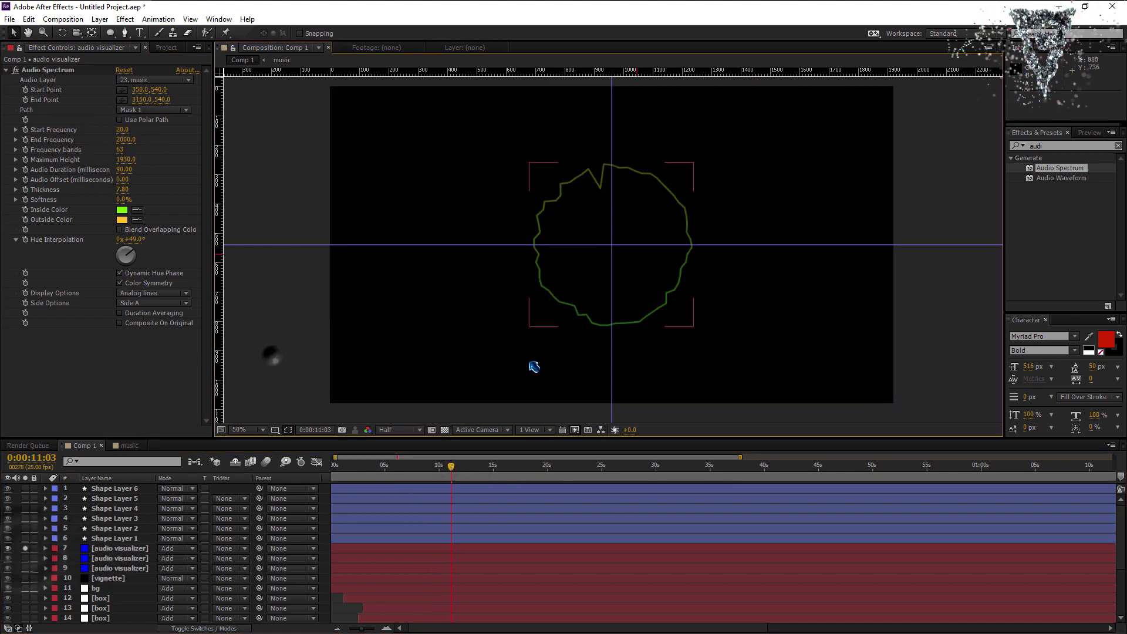
click(501, 469)
click(560, 467)
click(616, 465)
click(670, 464)
click(26, 548)
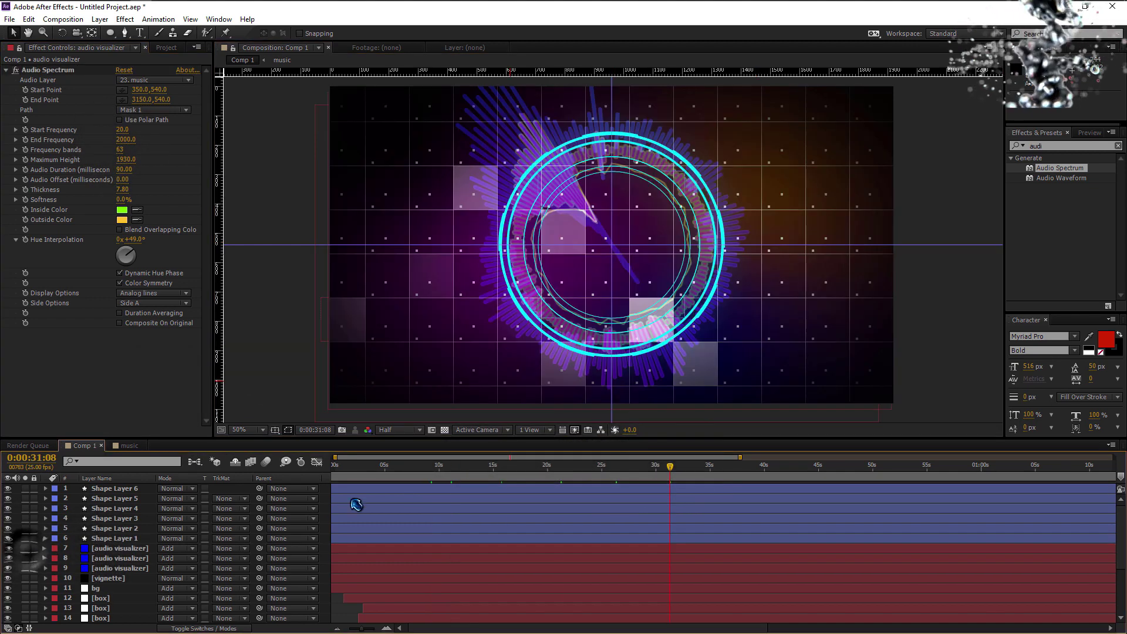
- Duplicate the analog-line audio visualizer layer and scale the copy down to a slightly smaller circle inside it
click(116, 548)
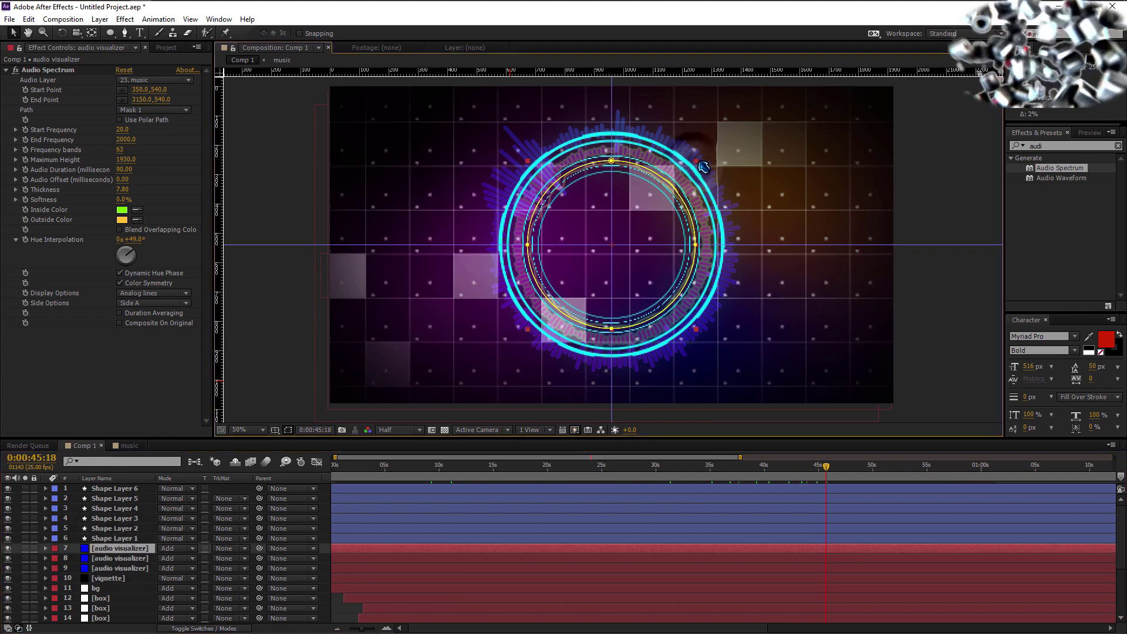
key(ctrl+d)
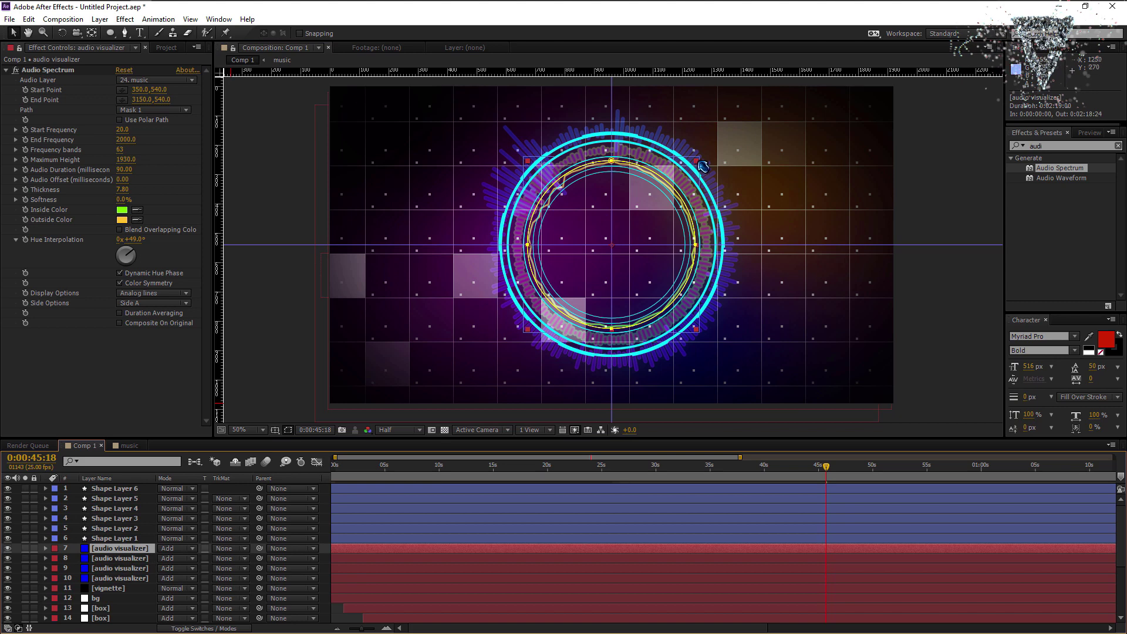
drag(703, 166, 693, 172)
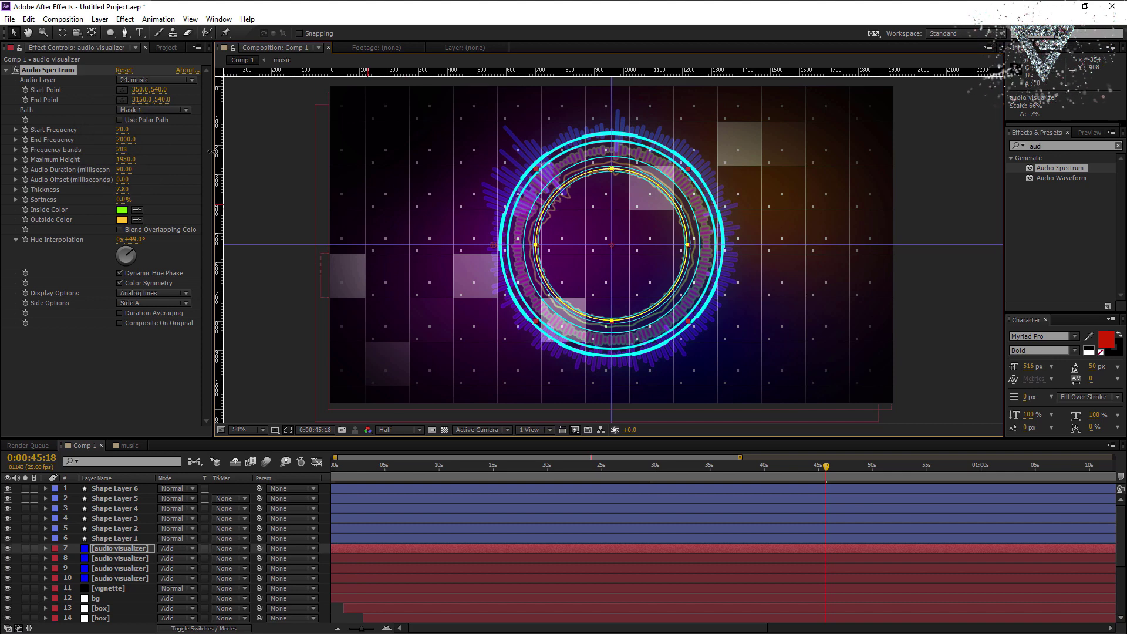
- Set the new copy to 208 frequency bands, Analog dots, maximum height 2100 and thickness 7.20, with magenta inside and red outside colours
click(174, 293)
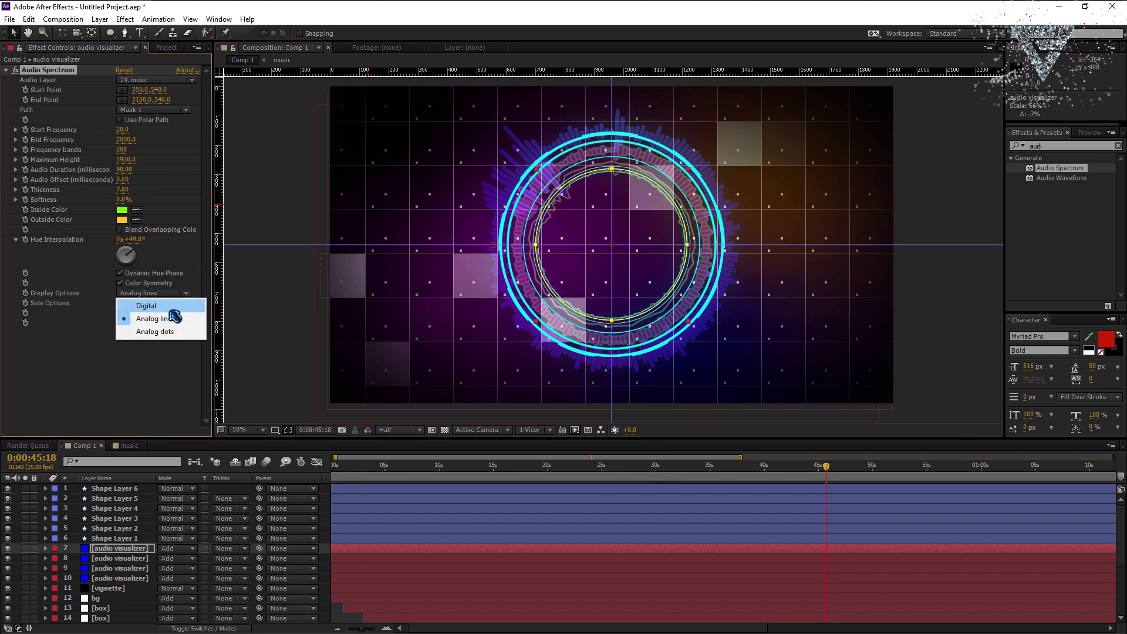
click(161, 332)
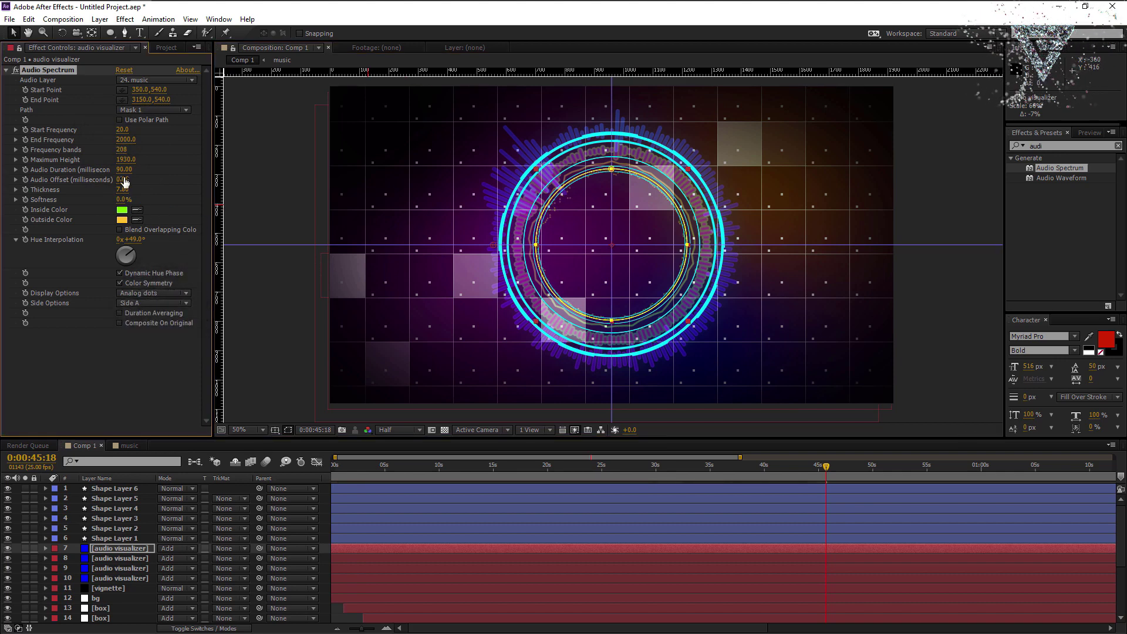
click(122, 210)
click(732, 383)
click(820, 361)
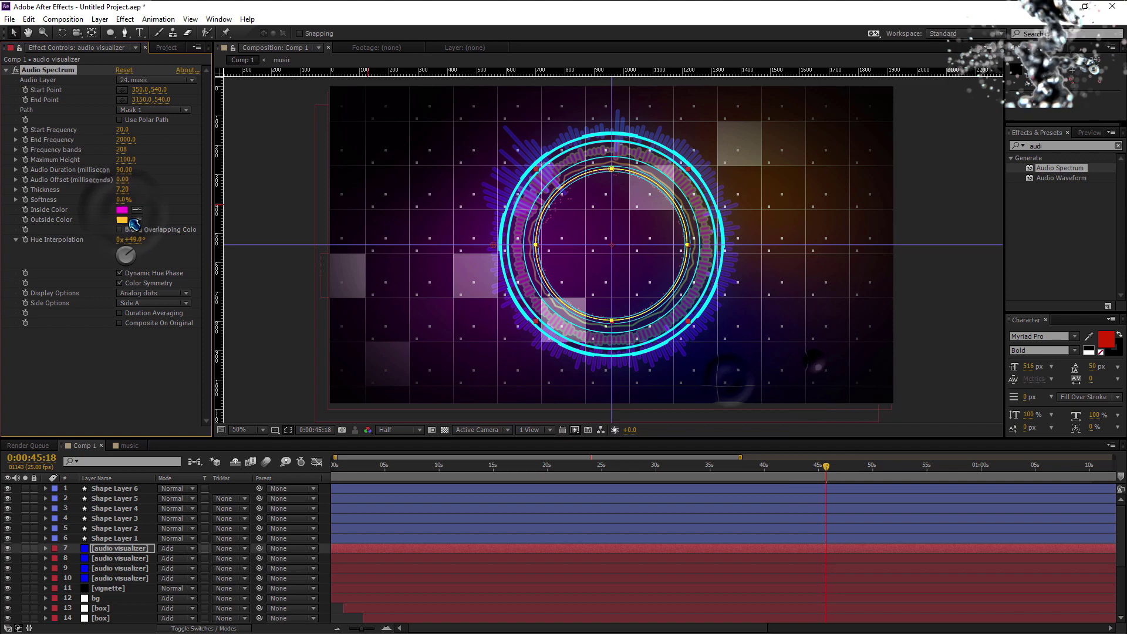
click(122, 219)
click(733, 365)
click(824, 360)
- Check the dotted spectrum on its own at other times, ending at 0:00:23:03, and show all layers again
click(25, 548)
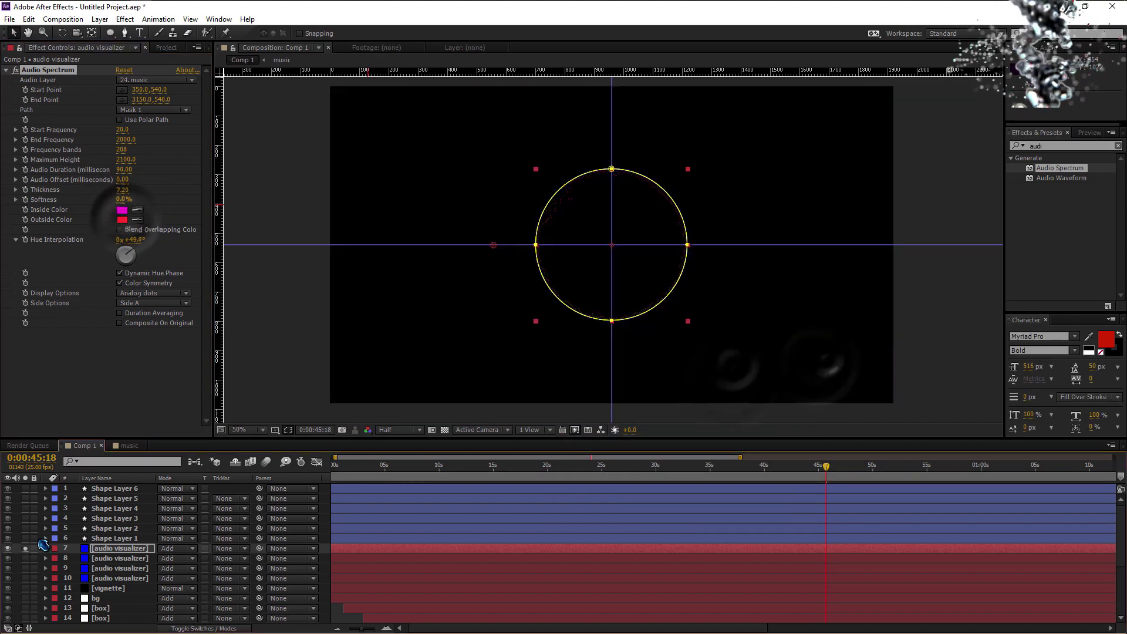
click(266, 332)
drag(447, 467, 581, 467)
click(25, 548)
- Duplicate the dotted audio visualizer layer and delete the circular mask from the new copy
click(120, 549)
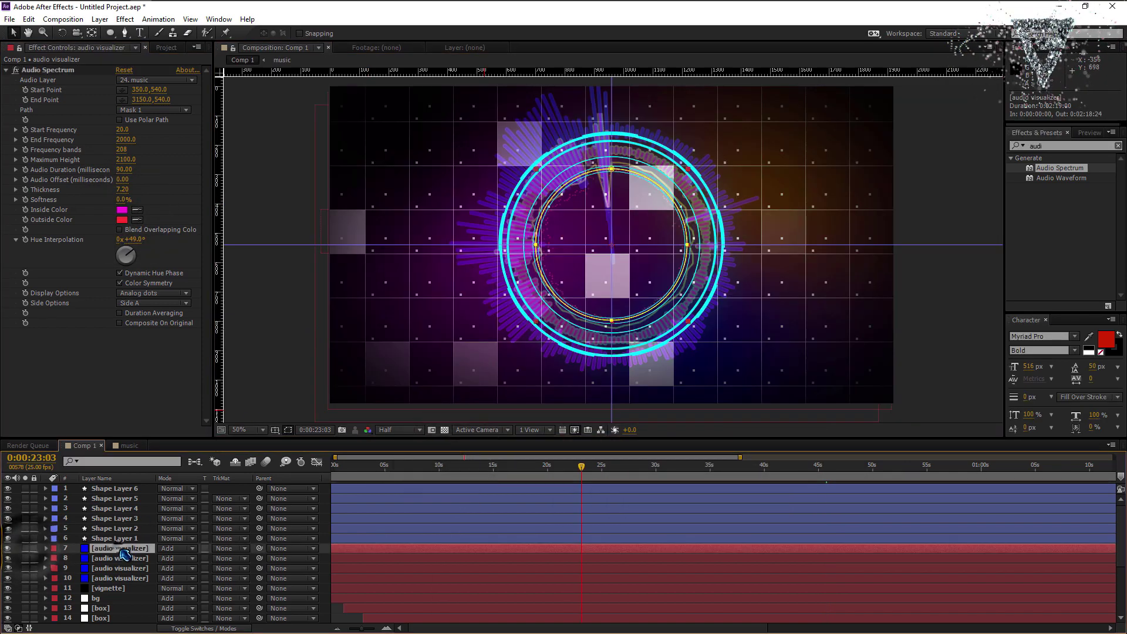
click(120, 503)
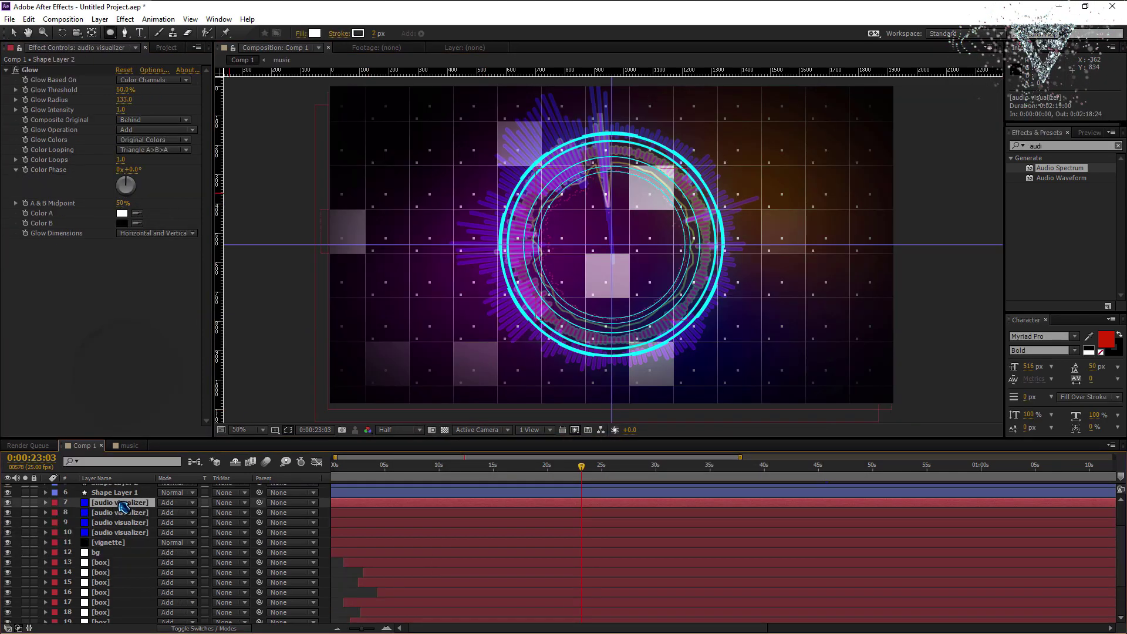
key(ctrl+d)
click(46, 502)
click(55, 512)
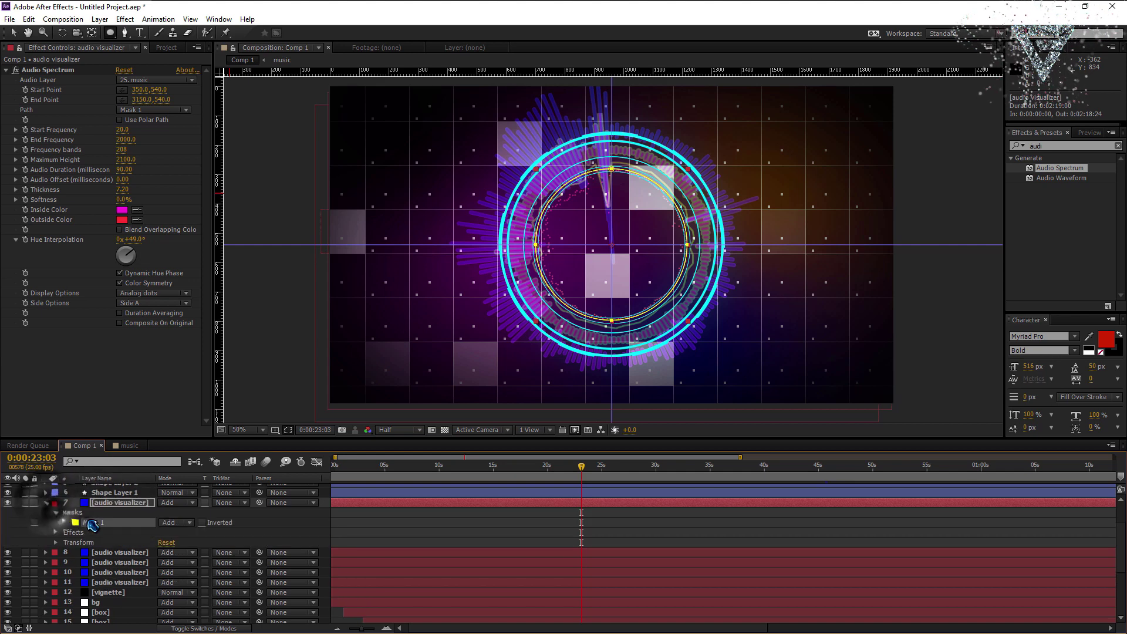
click(84, 522)
key(Delete)
- Draw a looping open mask path across the composition with the Pen tool and use it as the spectrum's path with Digital display
click(124, 33)
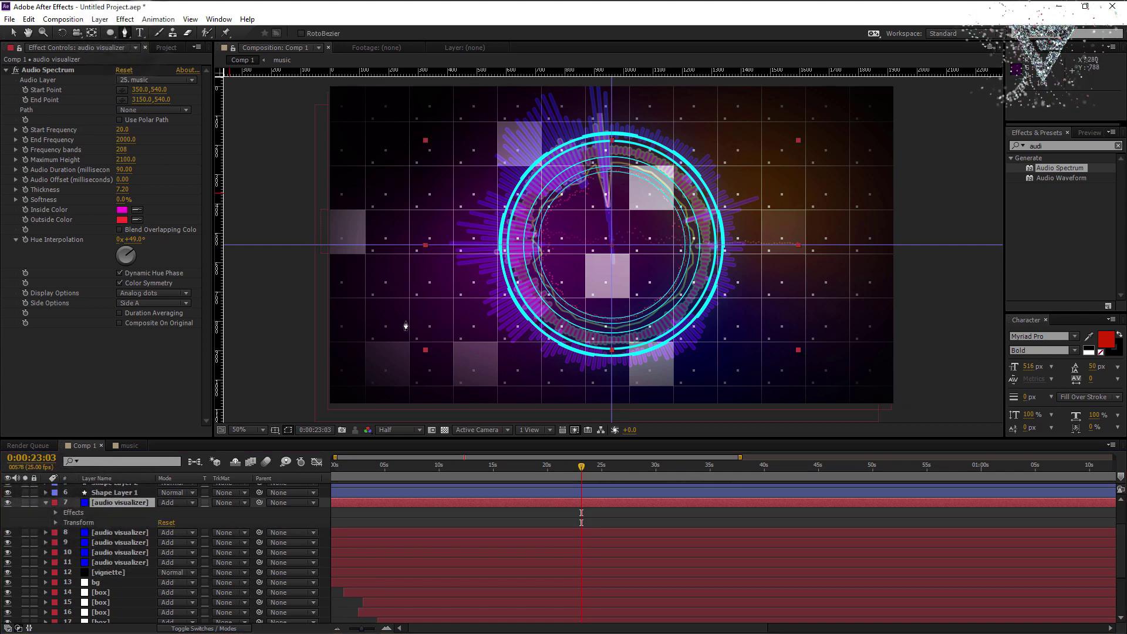
click(355, 311)
drag(598, 313, 648, 281)
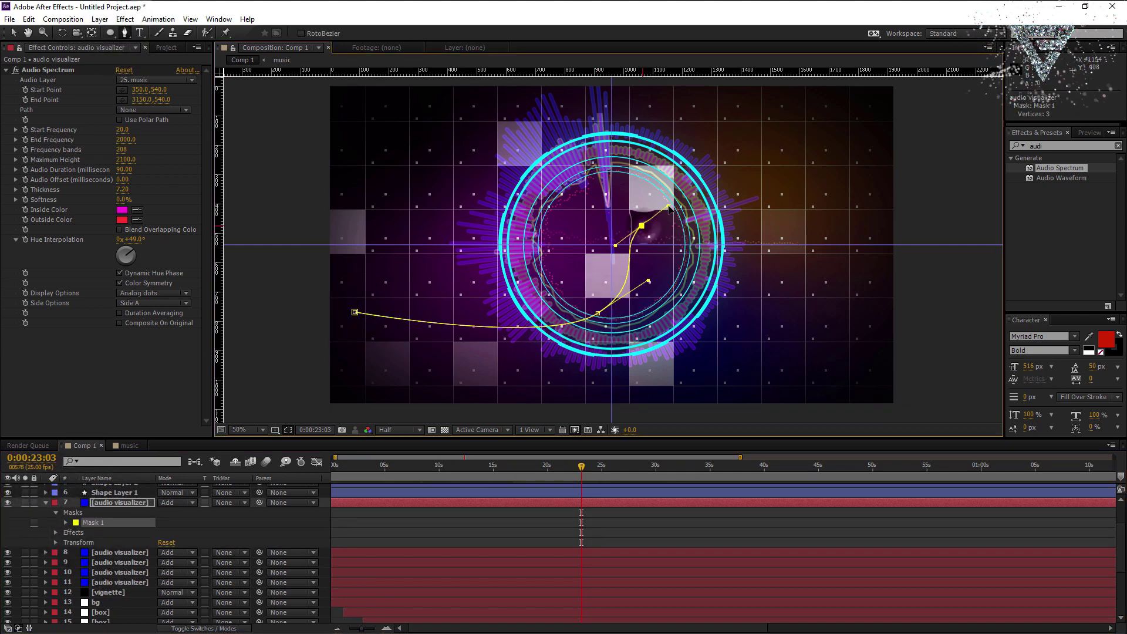
drag(835, 264, 791, 354)
drag(814, 103, 856, 78)
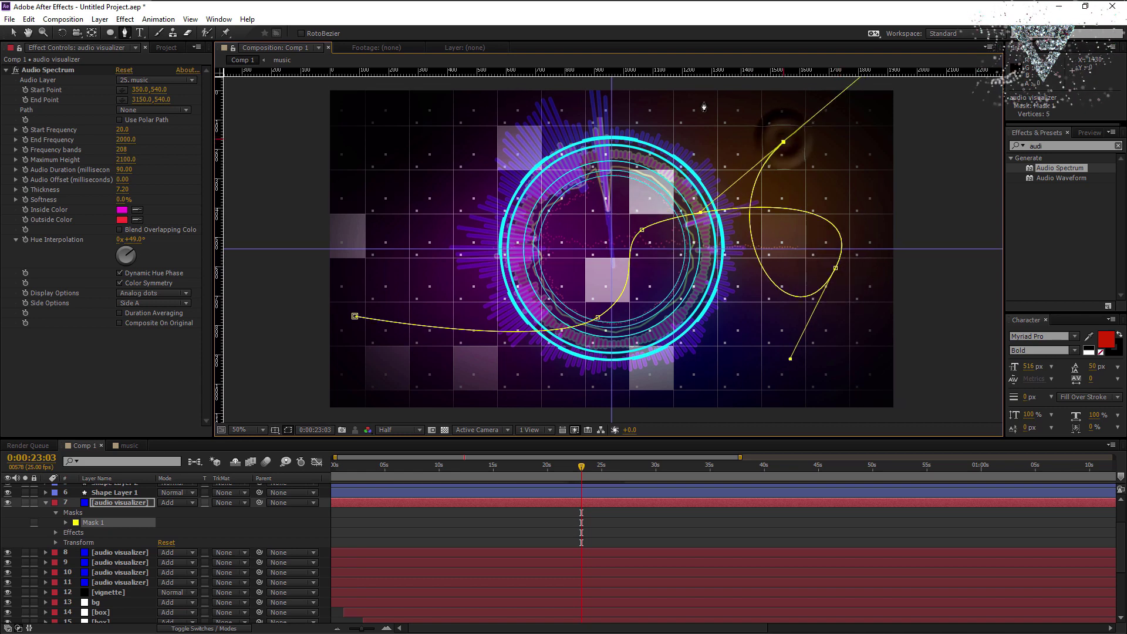
drag(510, 188, 472, 290)
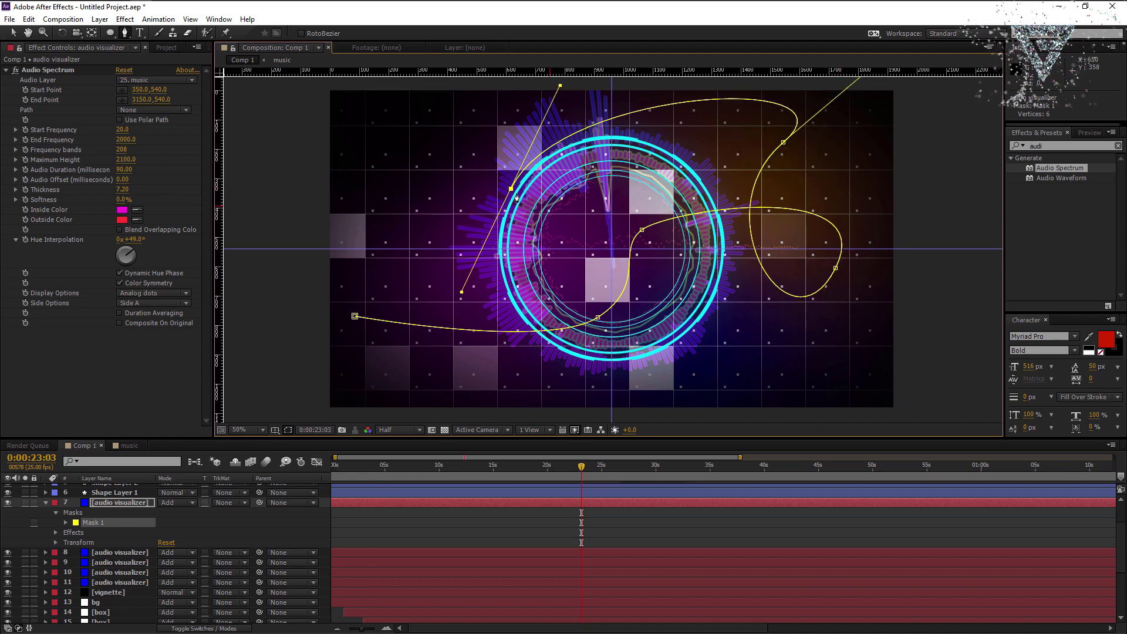
click(171, 110)
click(168, 137)
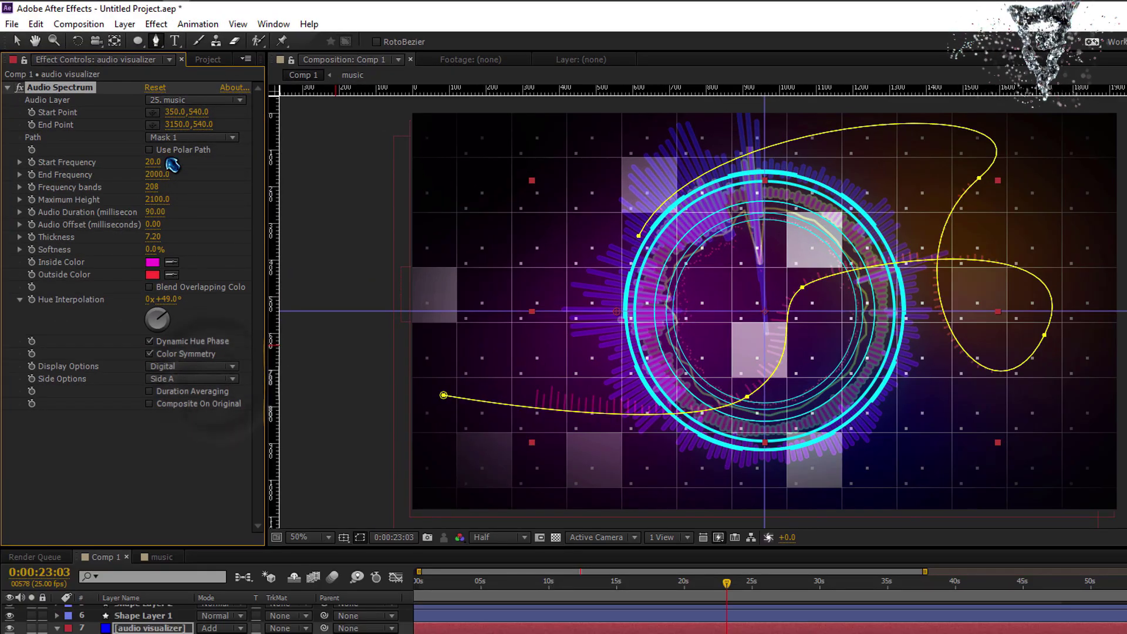
- Set the path spectrum's start frequency to 3650, end frequency 4300, frequency bands 146, maximum height 8310 and thickness 48
drag(214, 160, 114, 193)
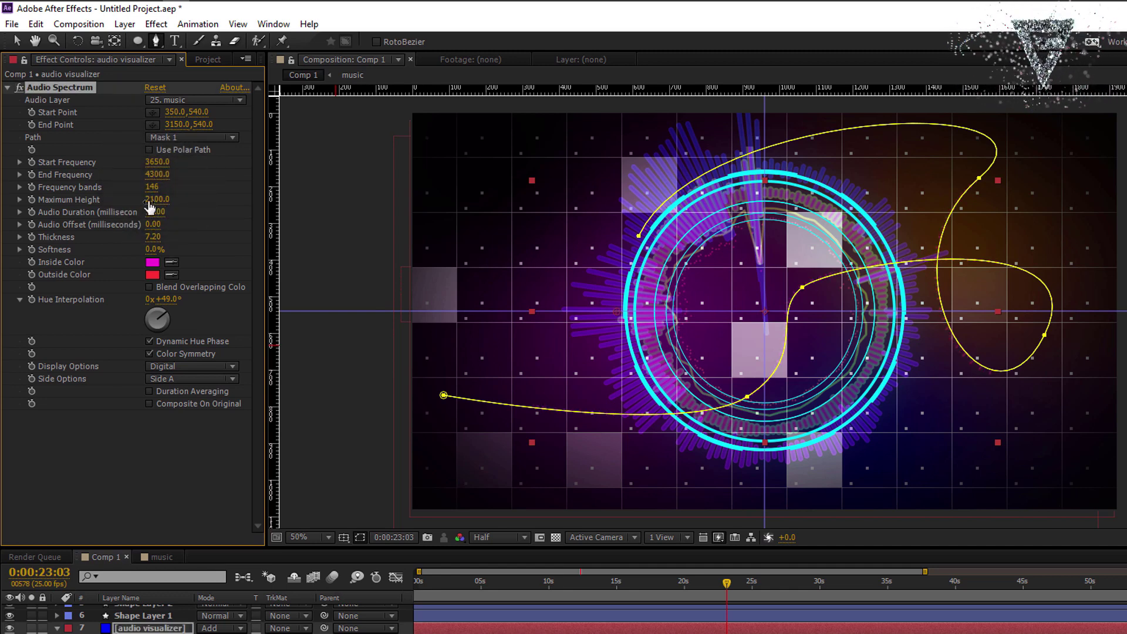
drag(258, 198, 508, 195)
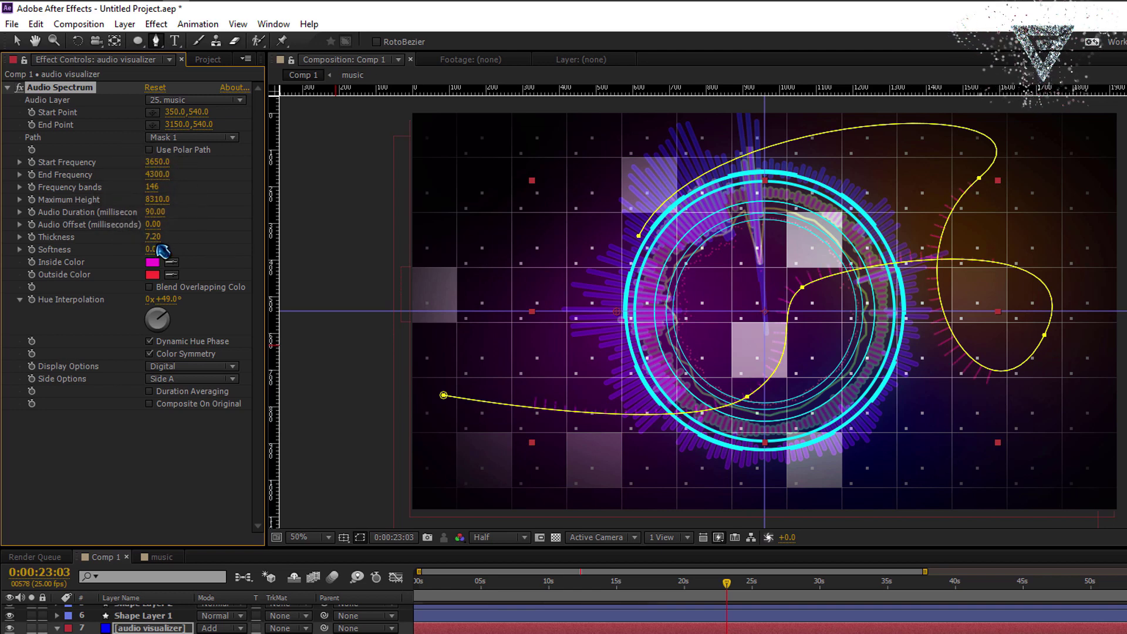
drag(216, 239, 375, 237)
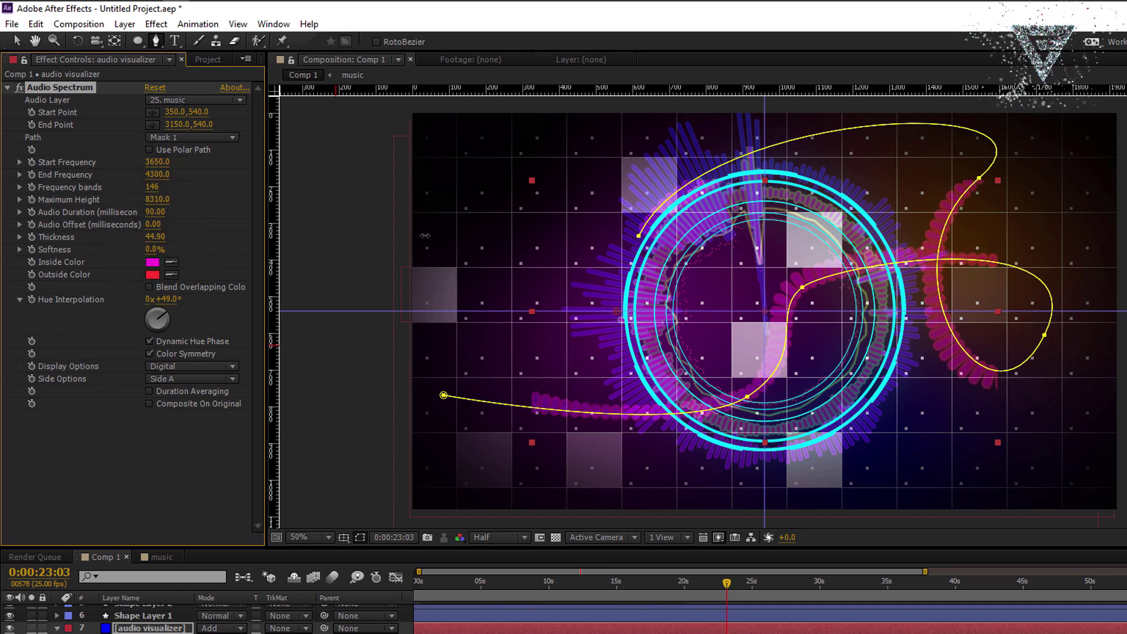
- Set the path spectrum's inside colour to blue and its outside colour to purple C332FF
click(154, 262)
click(916, 506)
click(1021, 451)
click(154, 274)
click(914, 490)
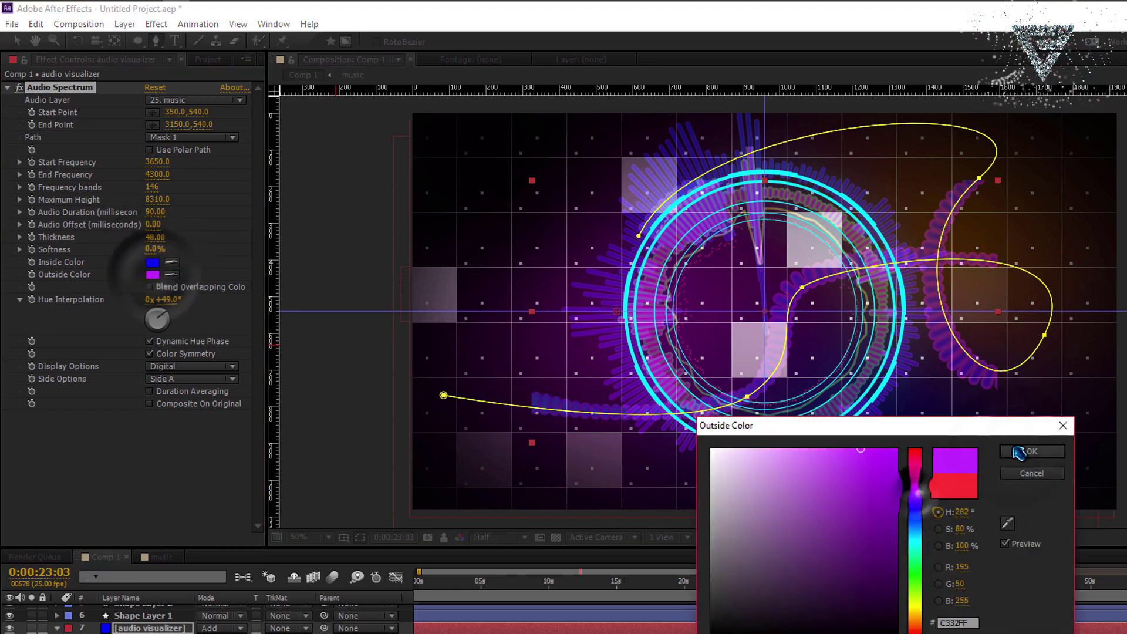
click(1018, 452)
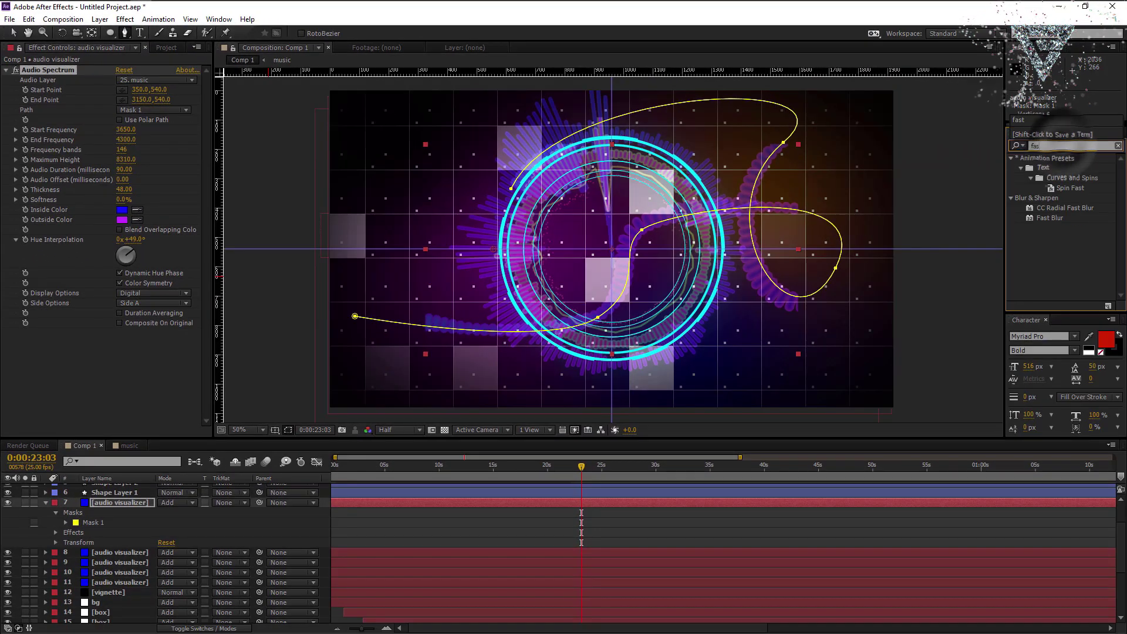
- Apply Fast Blur to the path spectrum layer with blurriness 228 and collapse the layer's properties
drag(1047, 218, 112, 358)
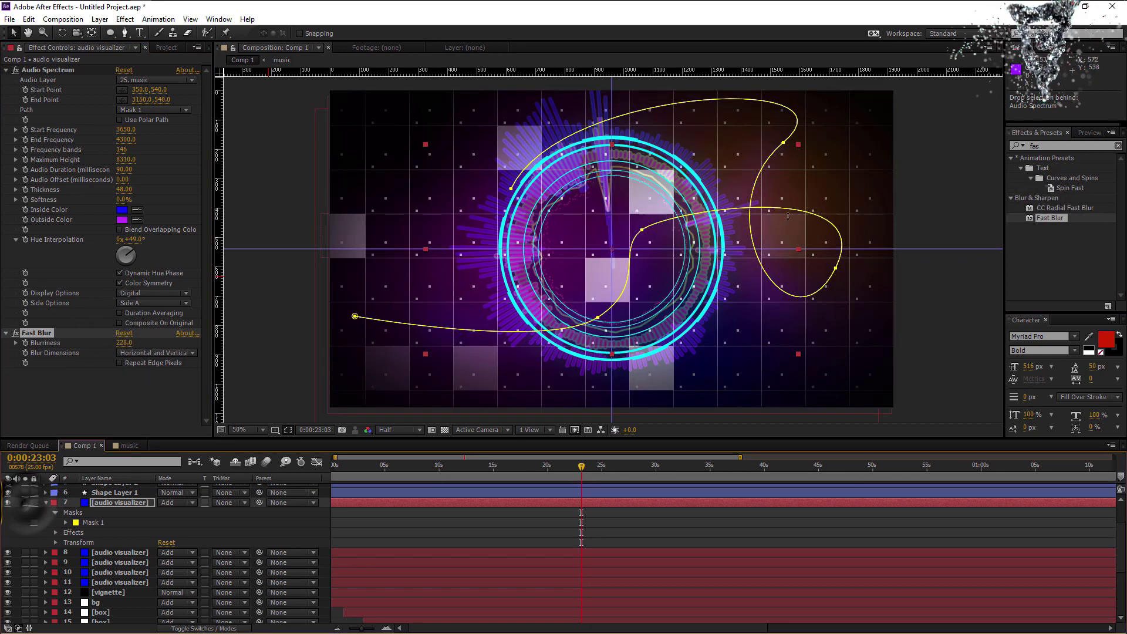
key(u)
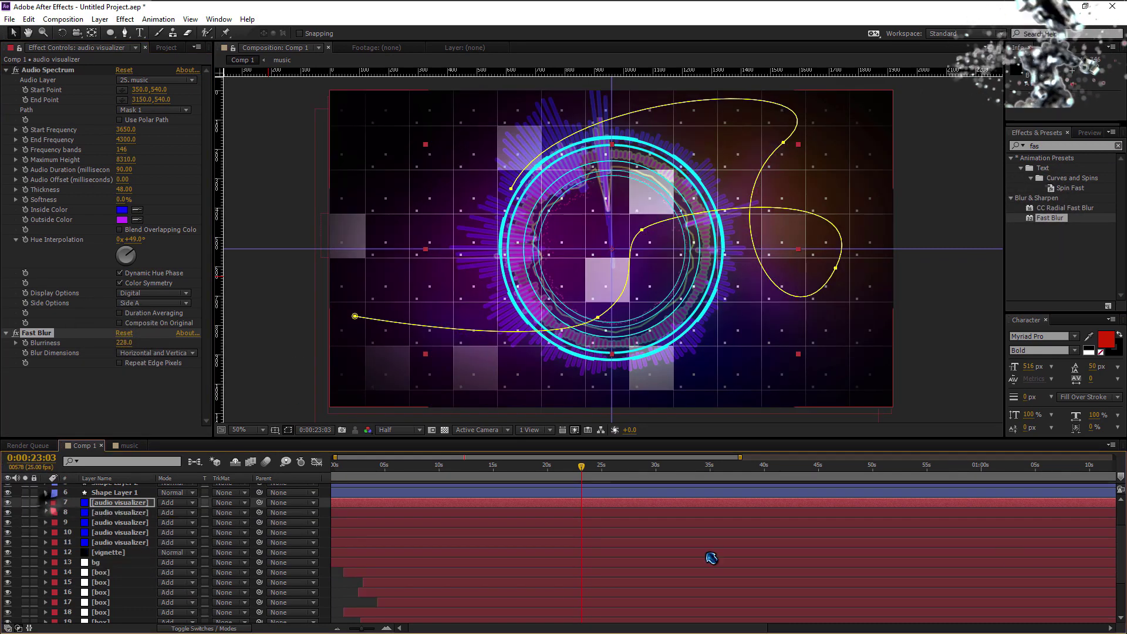
- Add an adjustment layer above all other layers and apply a Glow effect with radius 106 and intensity 0.5
scroll(709, 558, up, 2)
right_click(334, 491)
mouse_move(389, 501)
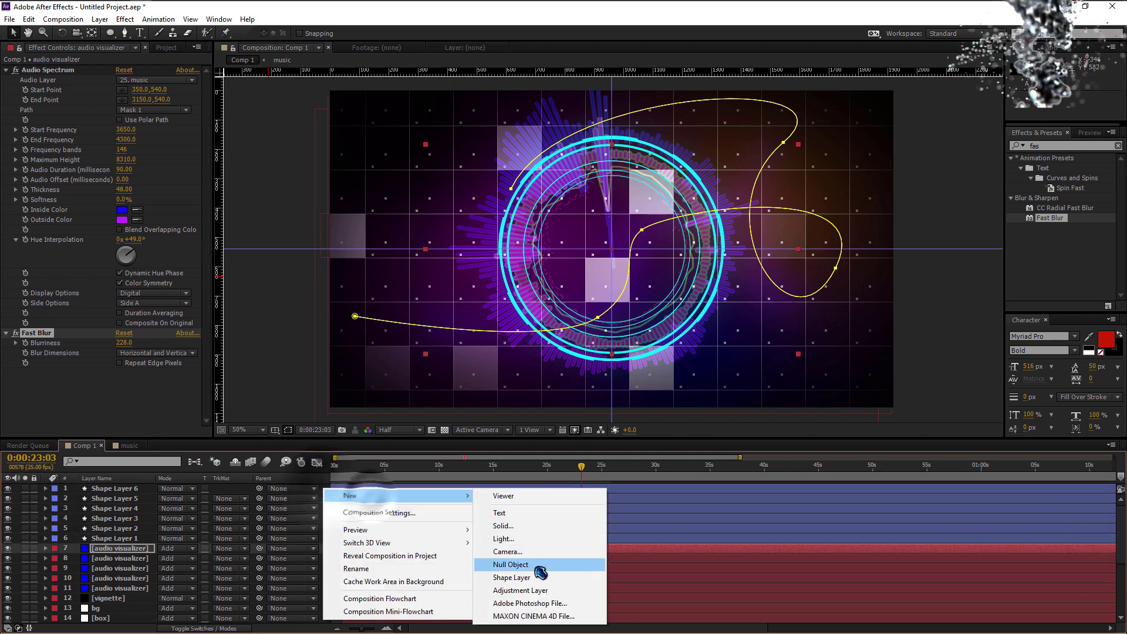
click(498, 580)
click(1058, 147)
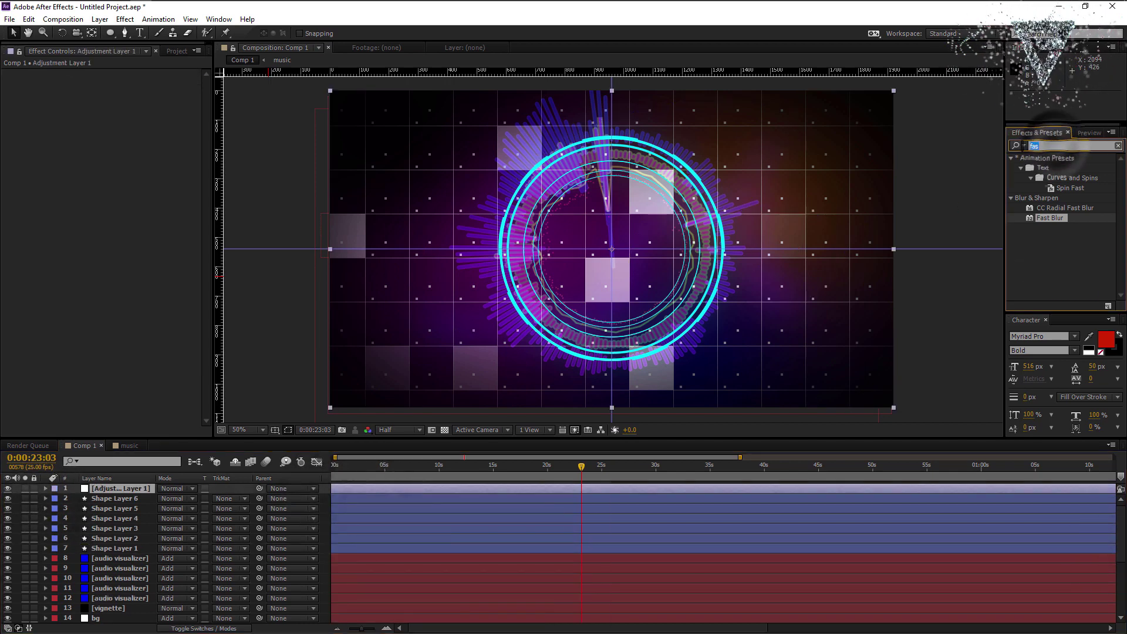
text(glow)
drag(1035, 224, 546, 291)
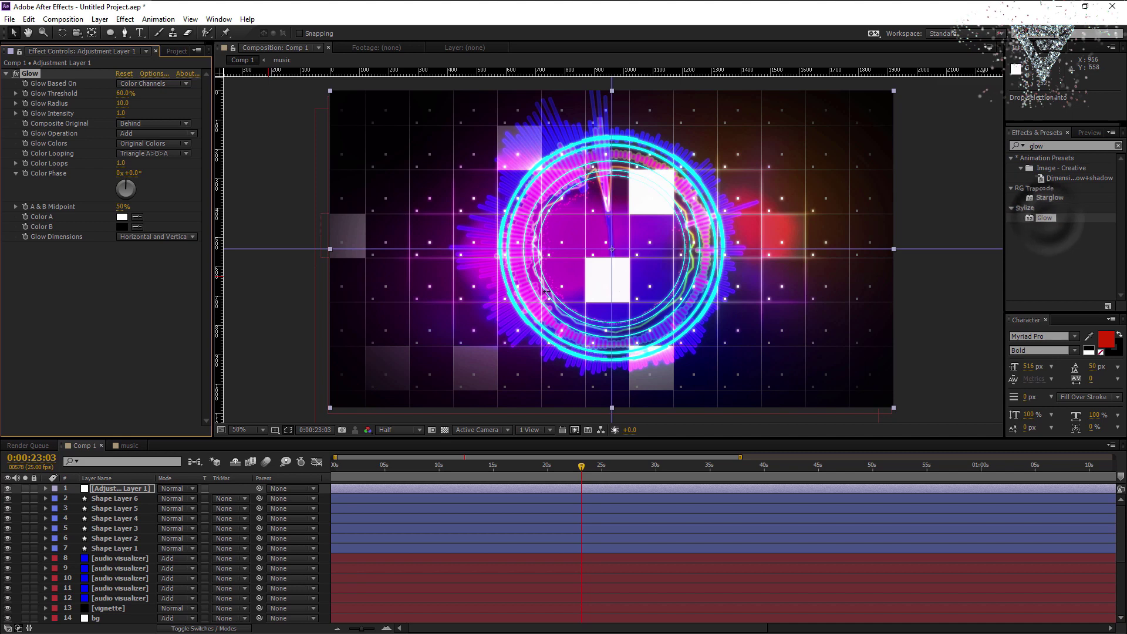
mouse_move(130, 104)
mouse_down()
mouse_move(180, 105)
mouse_move(112, 115)
mouse_up()
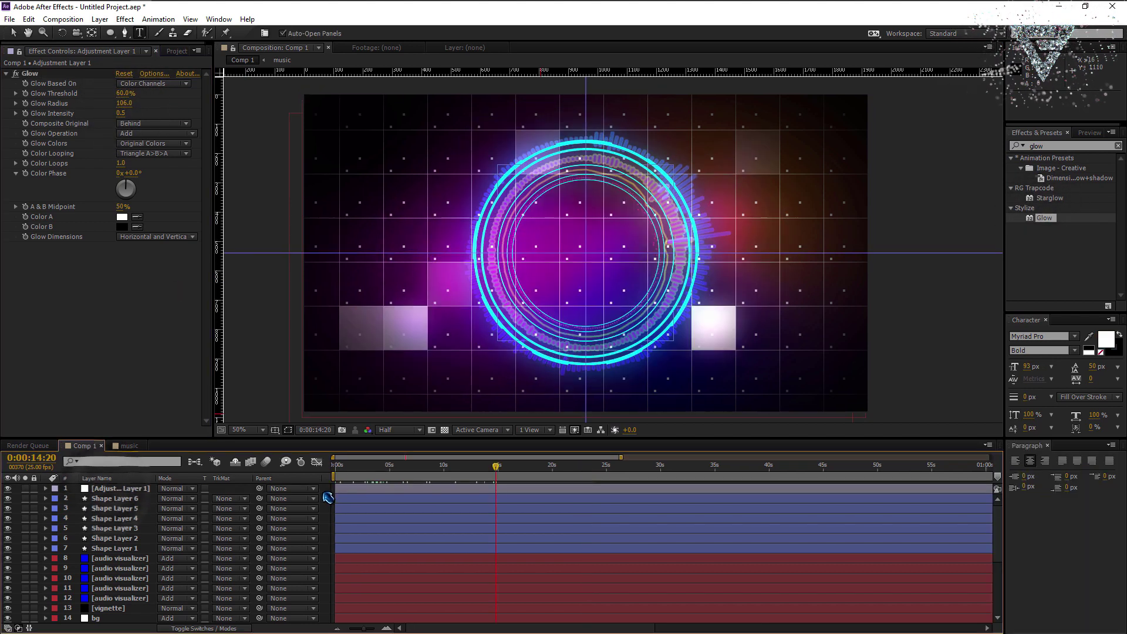
- Add a text layer reading 00:00 and position it inside the rings, below their centre
right_click(291, 487)
click(516, 509)
text(00:00V)
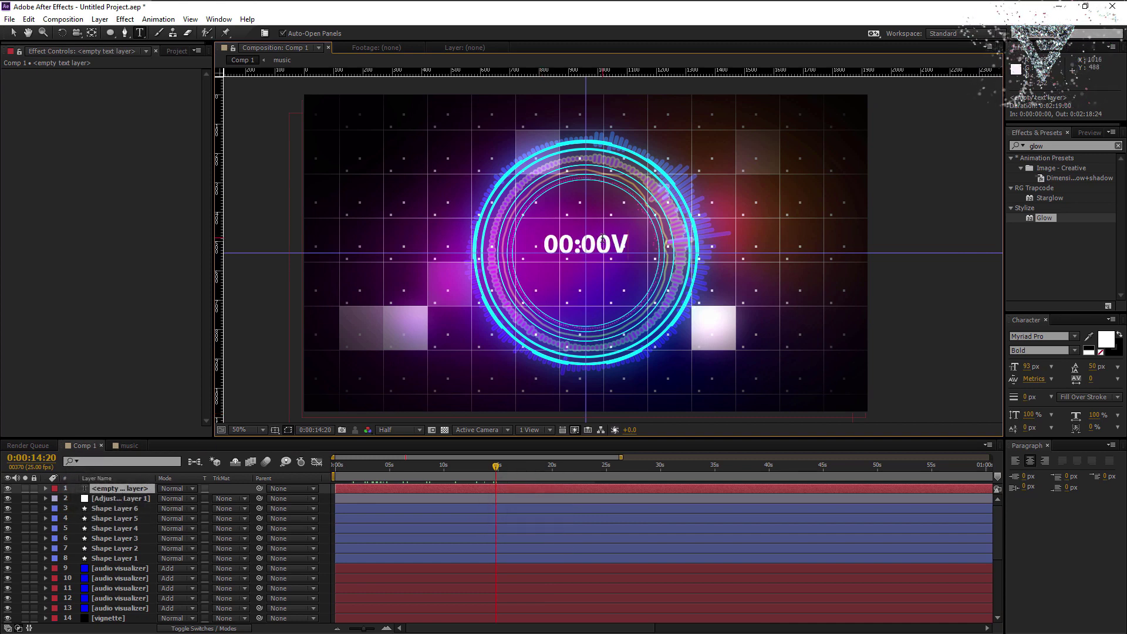
key(BackSpace)
click(13, 32)
drag(593, 246, 593, 291)
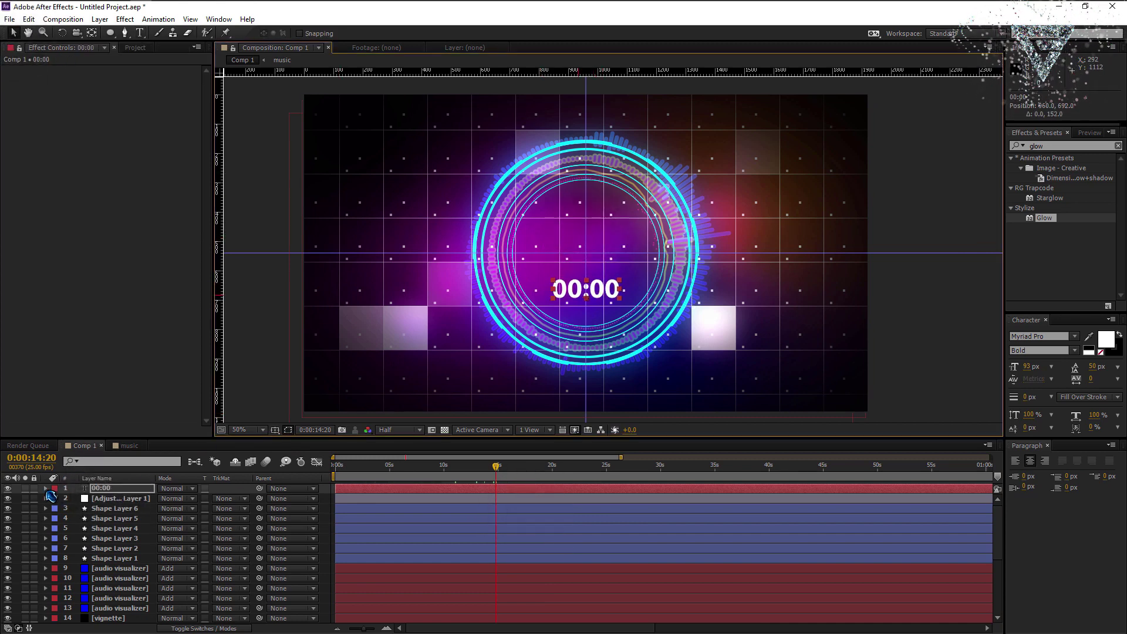
- Reveal the 00:00 layer's text properties and copy the minutes-and-seconds timer expression from 5.txt in Notepad
click(45, 488)
click(56, 498)
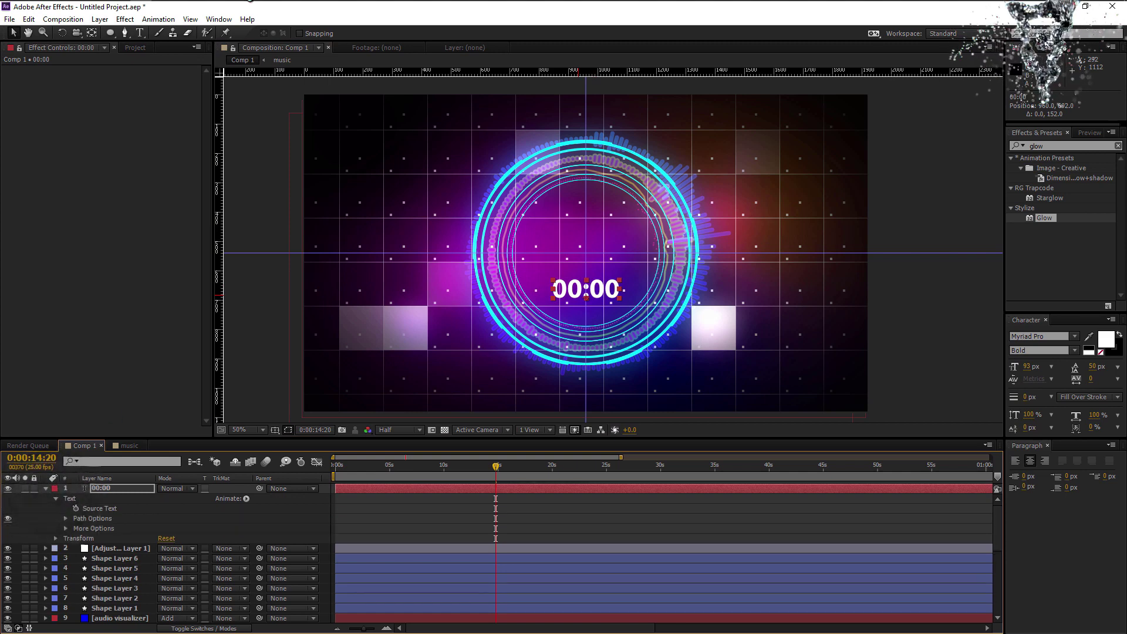
click(165, 10)
drag(406, 298, 131, 144)
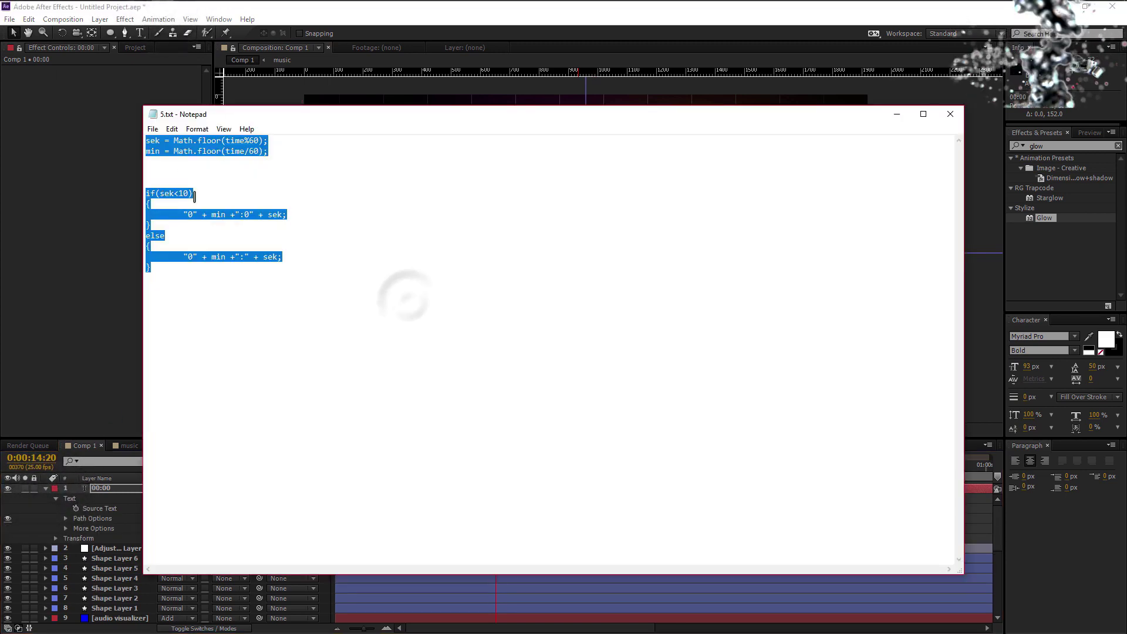
right_click(229, 143)
click(248, 181)
click(896, 114)
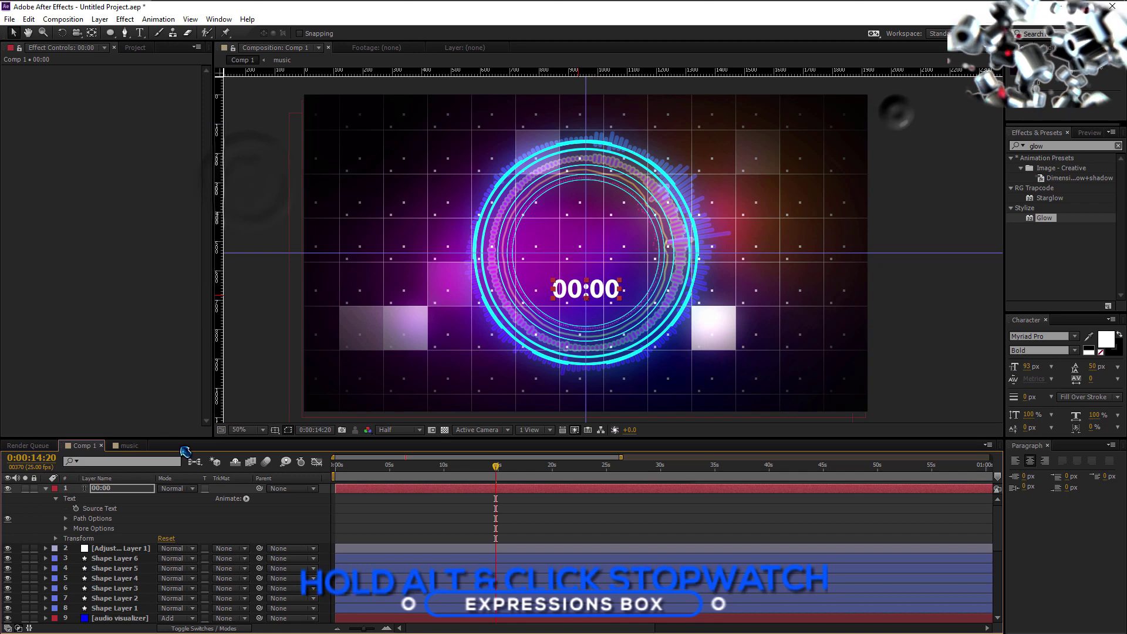
- Paste the timer expression onto the 00:00 layer's Source Text and check the counter at several times
alt+click(75, 508)
key(ctrl+v)
click(377, 465)
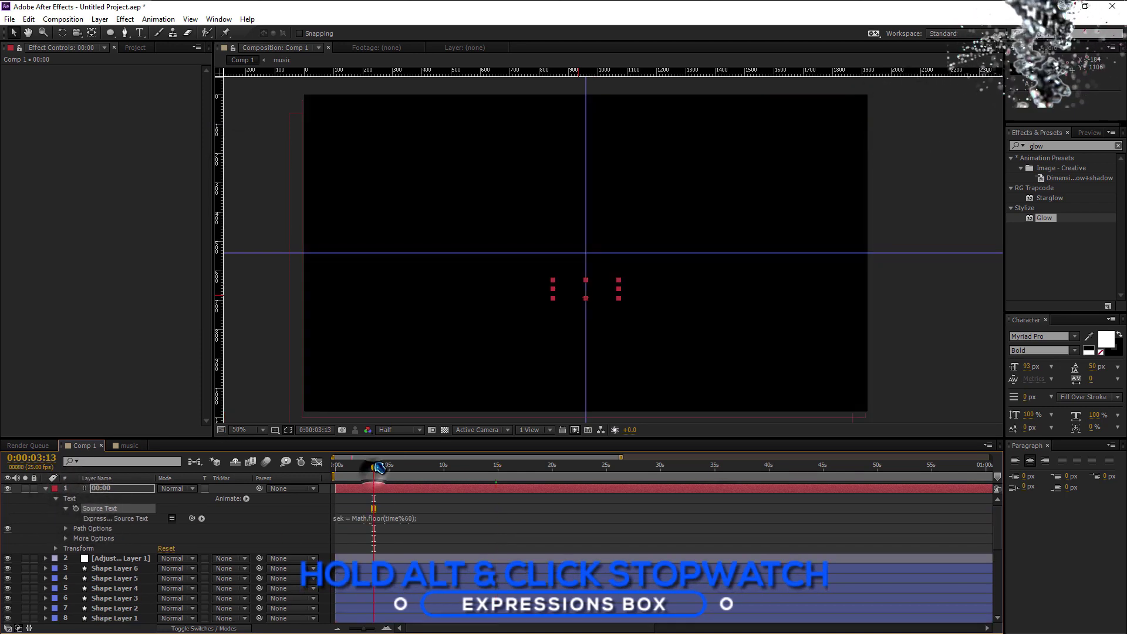
click(431, 465)
click(473, 474)
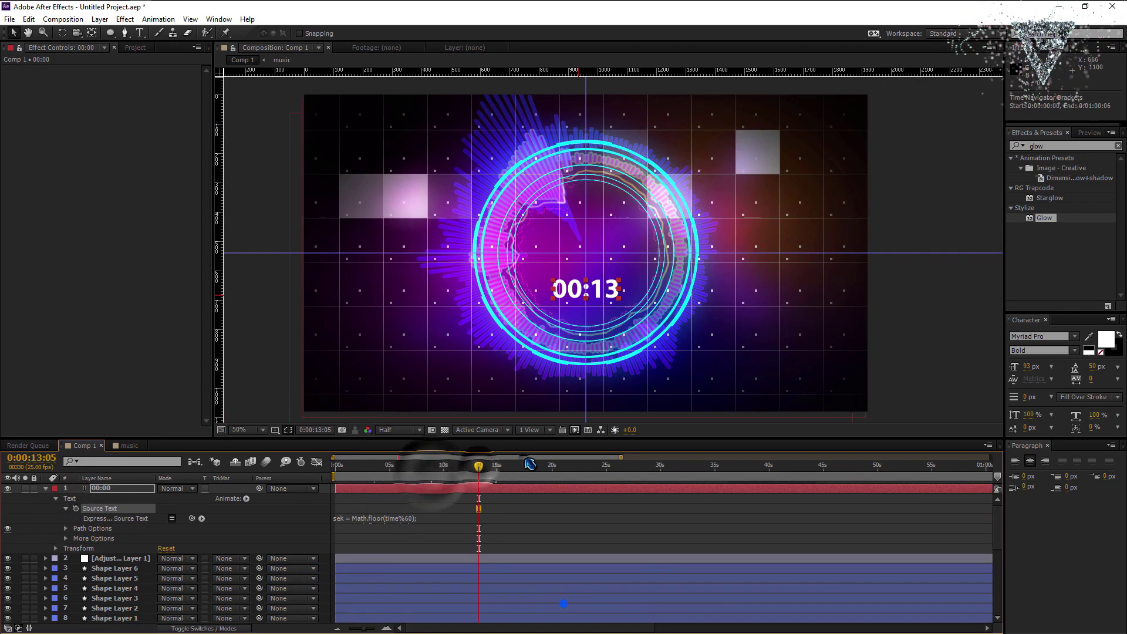
click(616, 467)
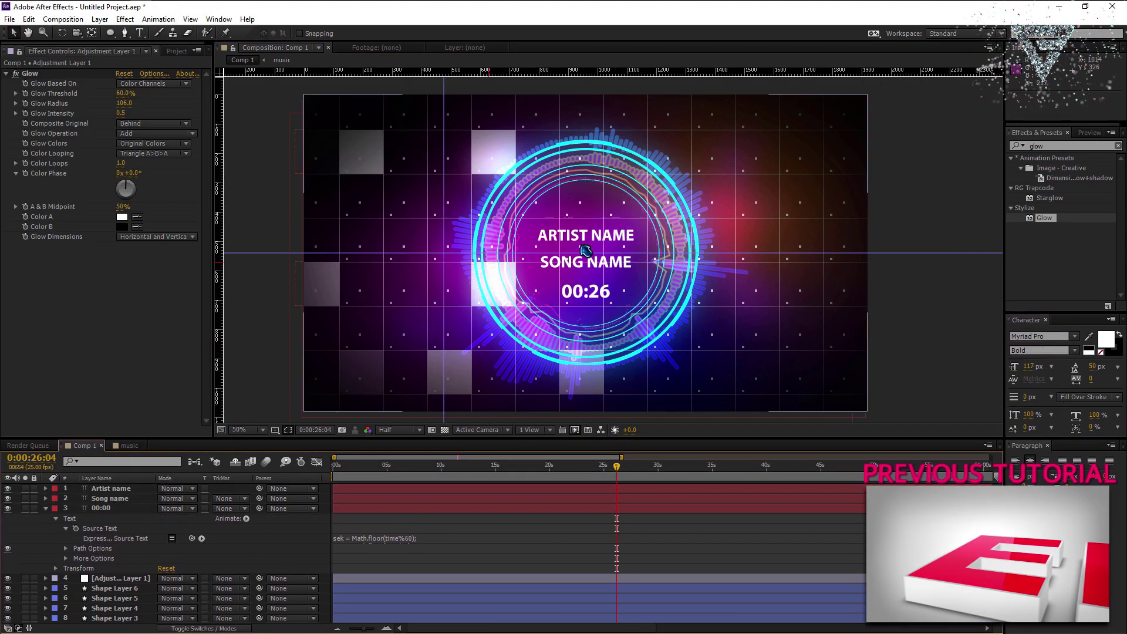
- Add an adjustment layer above all layers and apply Curves with a gentle S-shaped RGB curve
right_click(320, 486)
click(528, 596)
double_click(1036, 146)
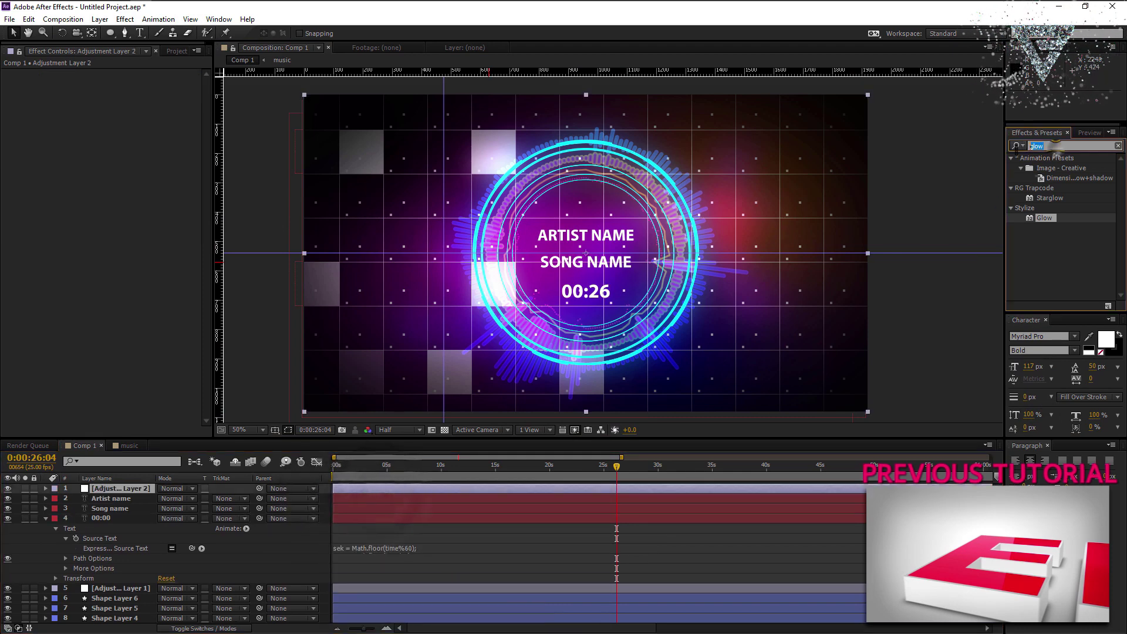
text(curv)
drag(1045, 198, 118, 489)
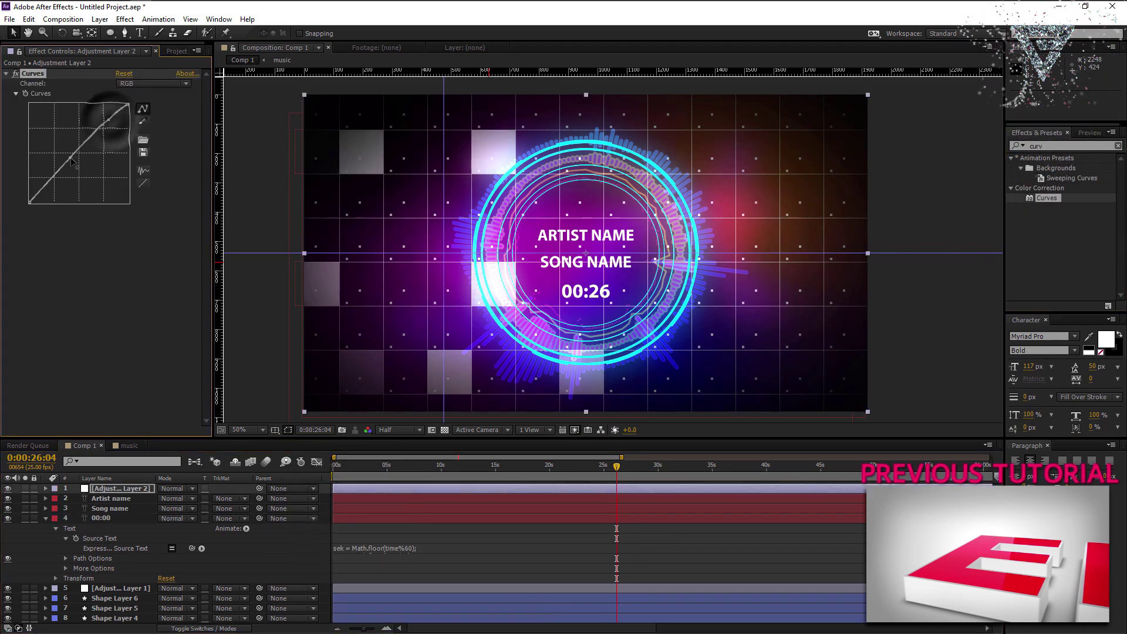
drag(71, 160, 74, 167)
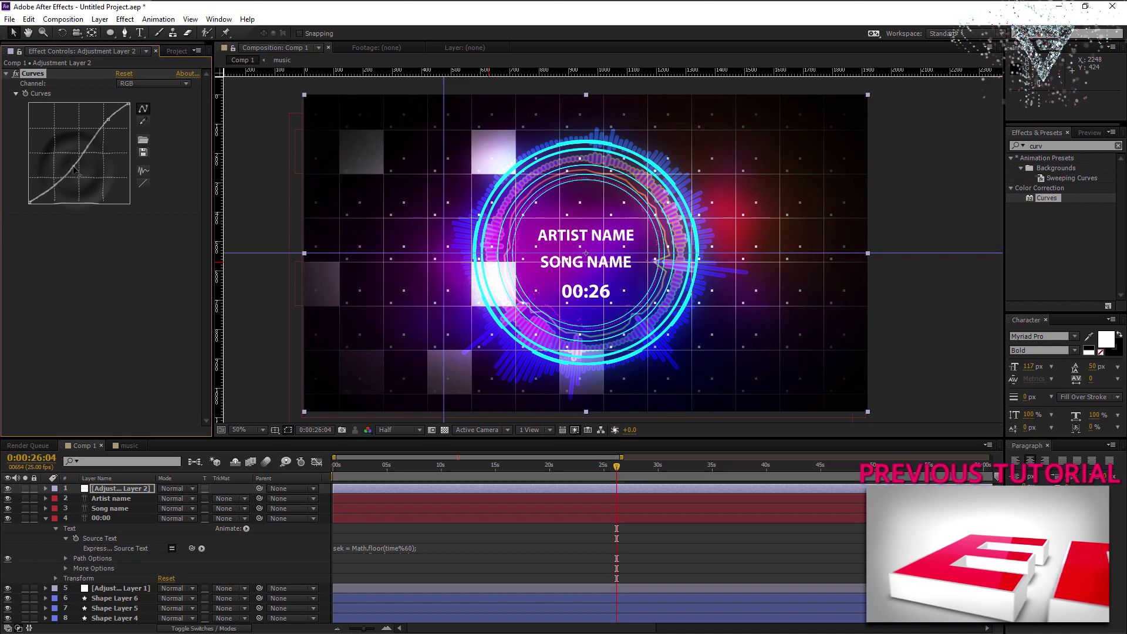
- Add a two-node camera named Camera 1 with the 35mm preset
right_click(325, 522)
mouse_move(376, 391)
click(508, 447)
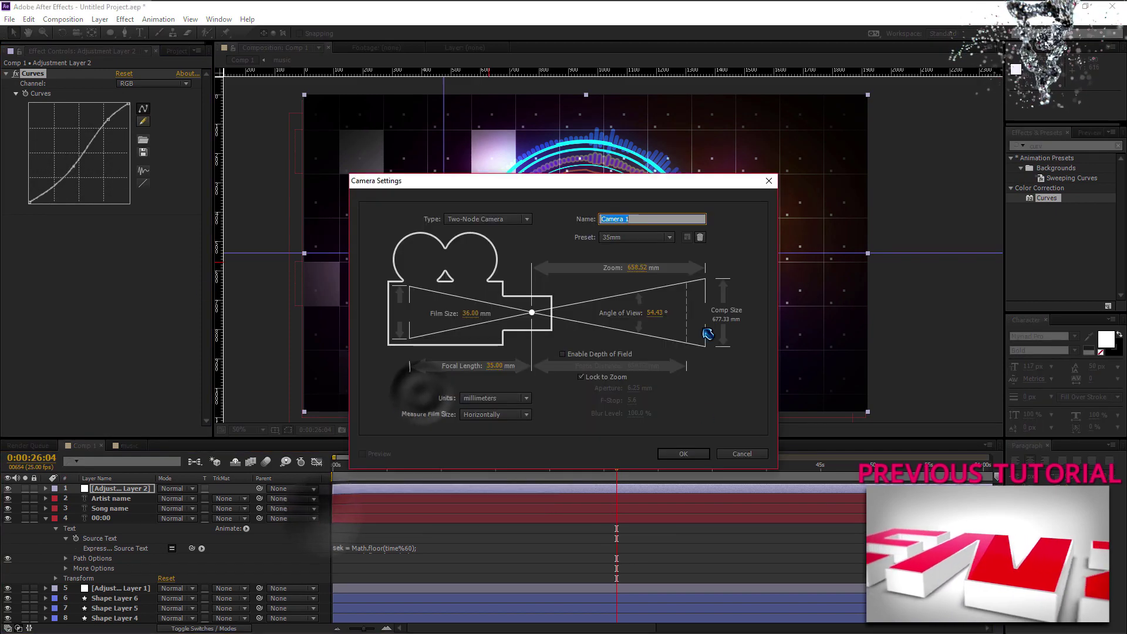
click(680, 452)
click(634, 366)
- Enable 3D for the text, shape, audio visualizer, box and grid layers, leaving the adjustment, vignette and bg layers 2D
scroll(118, 528, down, 1)
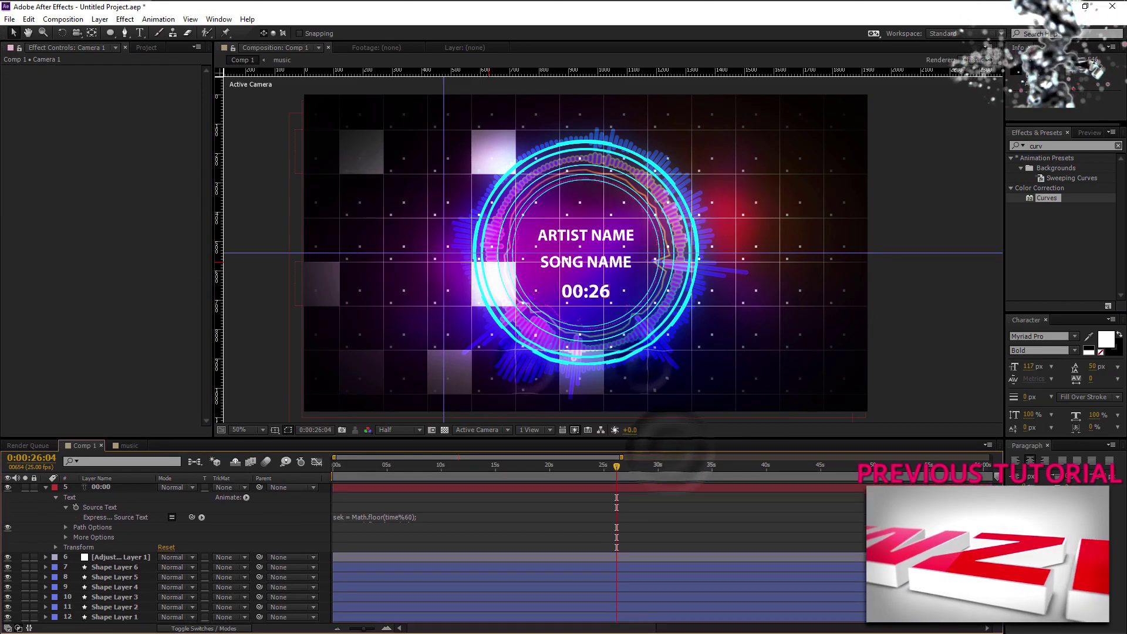
scroll(88, 525, up, 1)
click(46, 526)
key(F4)
drag(223, 506, 223, 615)
scroll(199, 566, down, 3)
scroll(201, 569, up, 3)
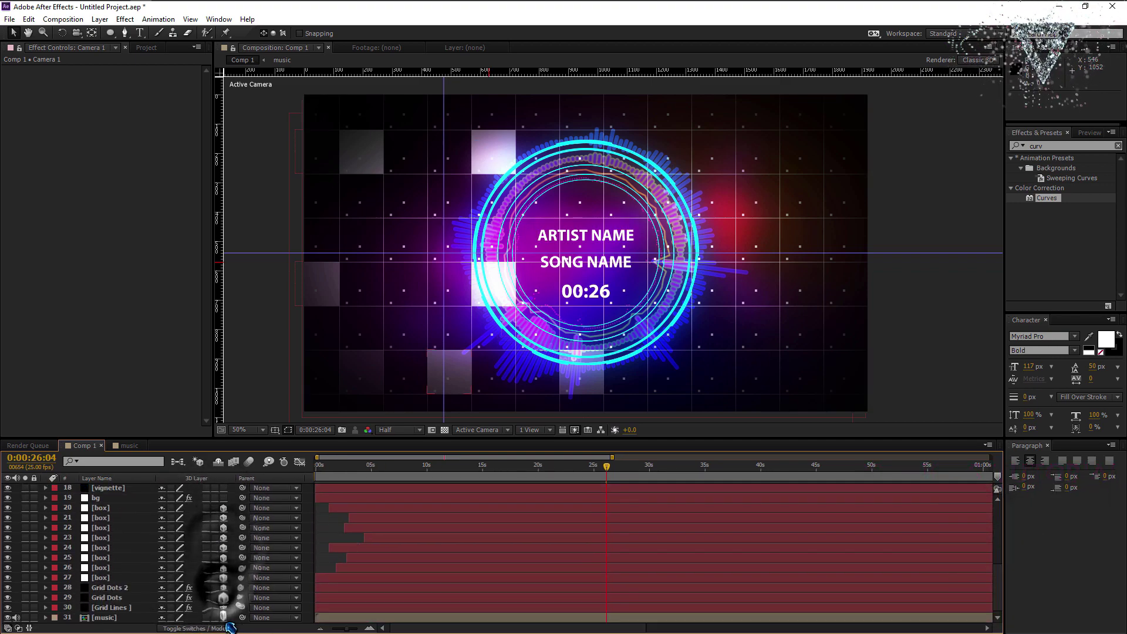
- Add a null object above the camera and parent Camera 1 to it
right_click(308, 492)
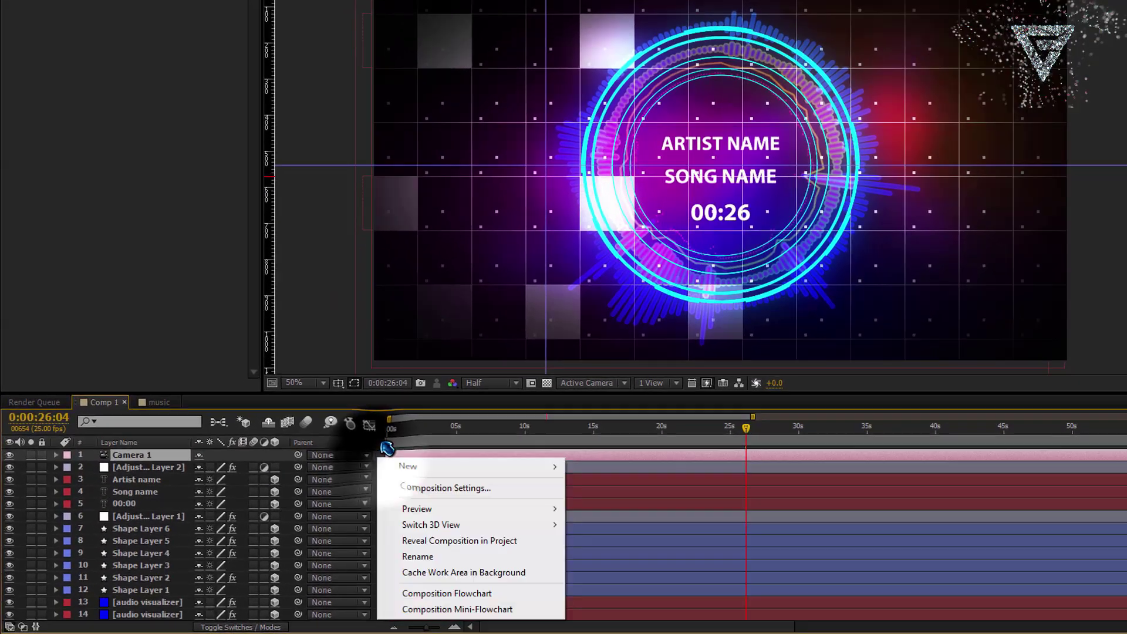
mouse_move(333, 498)
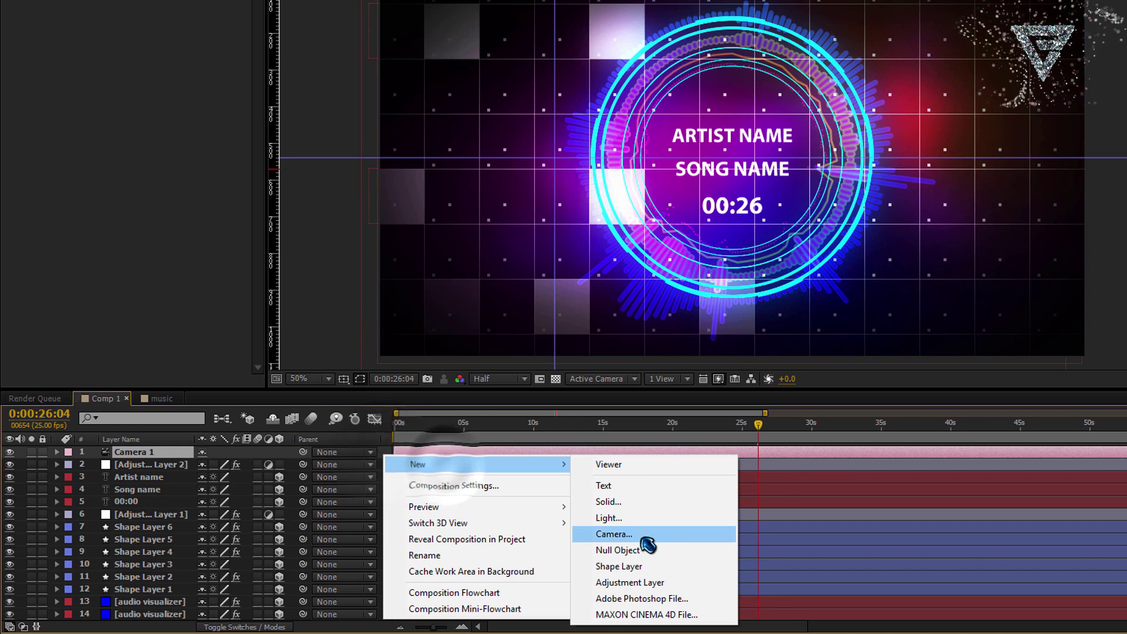
click(644, 550)
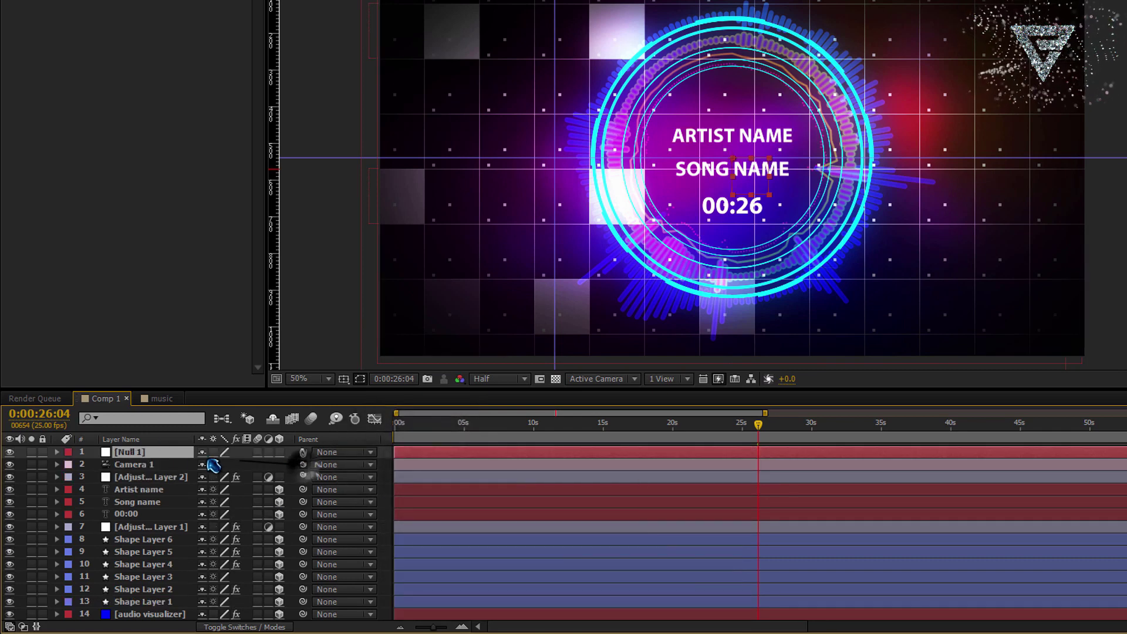
drag(212, 465, 103, 457)
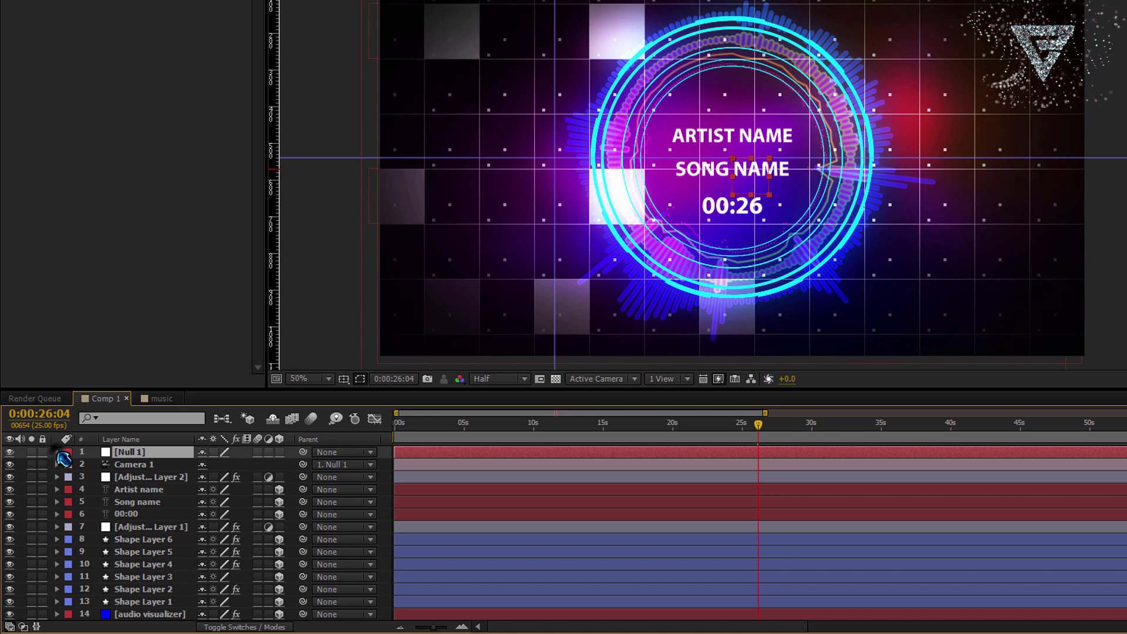
- Make the null a 3D layer and apply the expression wiggle(0.8,24), copied from Notepad, to its Orientation
click(57, 453)
click(70, 464)
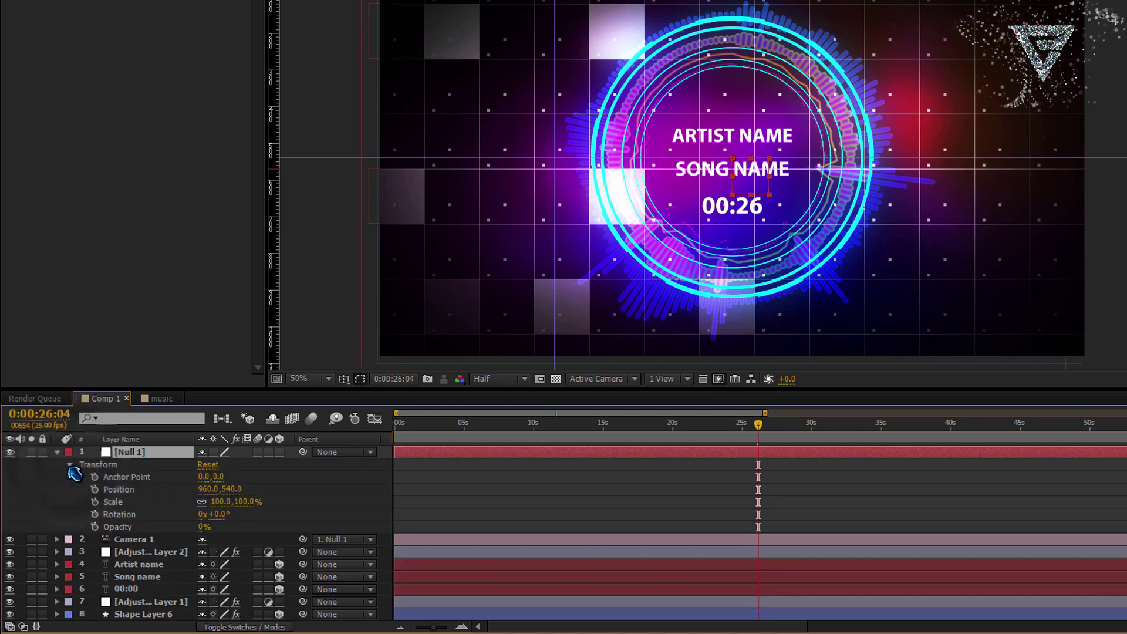
click(280, 452)
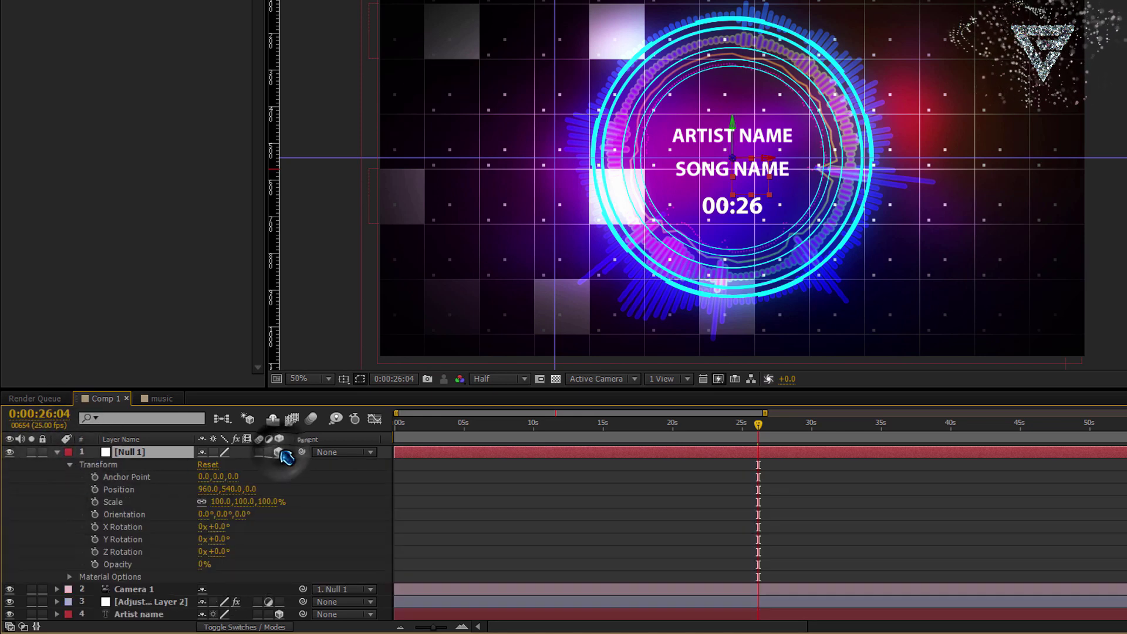
alt+click(94, 514)
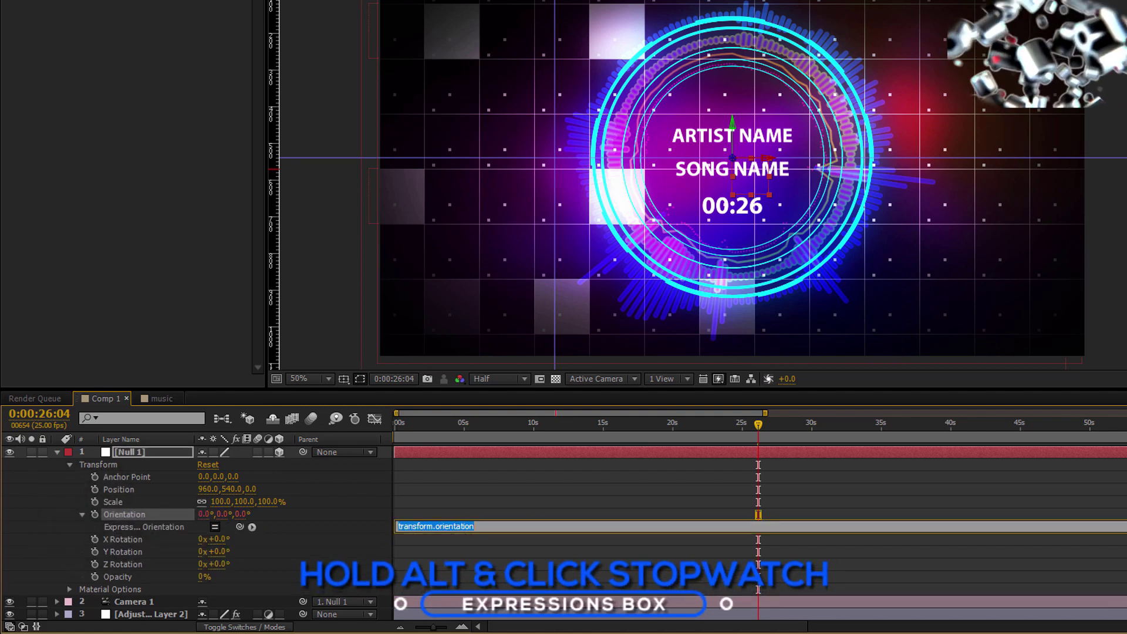
key(alt+Tab)
key(ctrl+a)
key(ctrl+c)
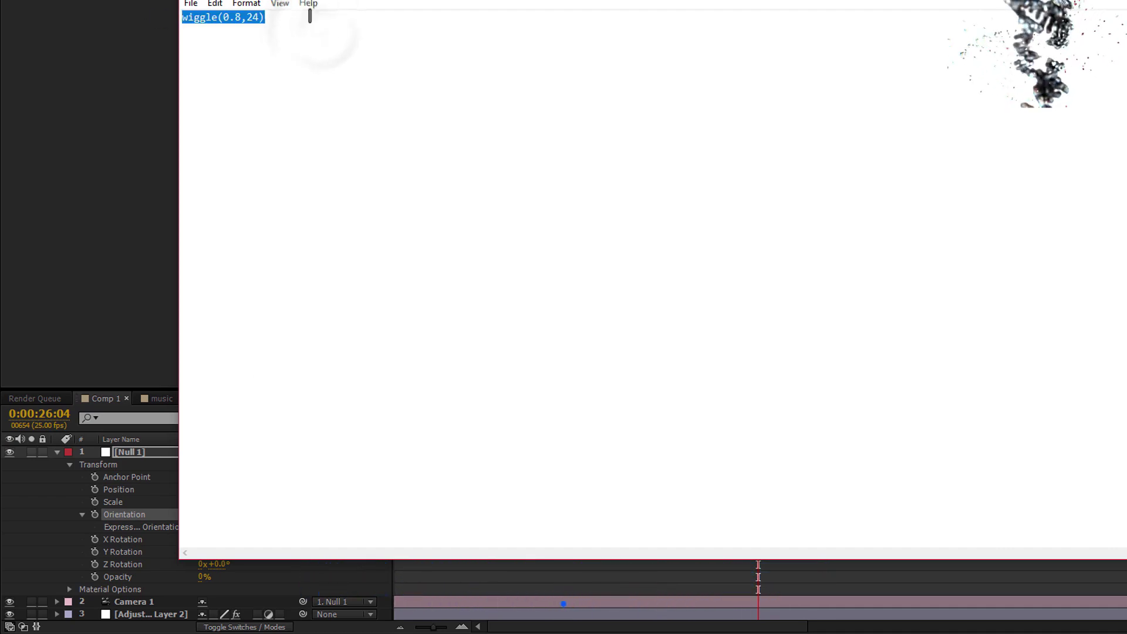
key(alt+Tab)
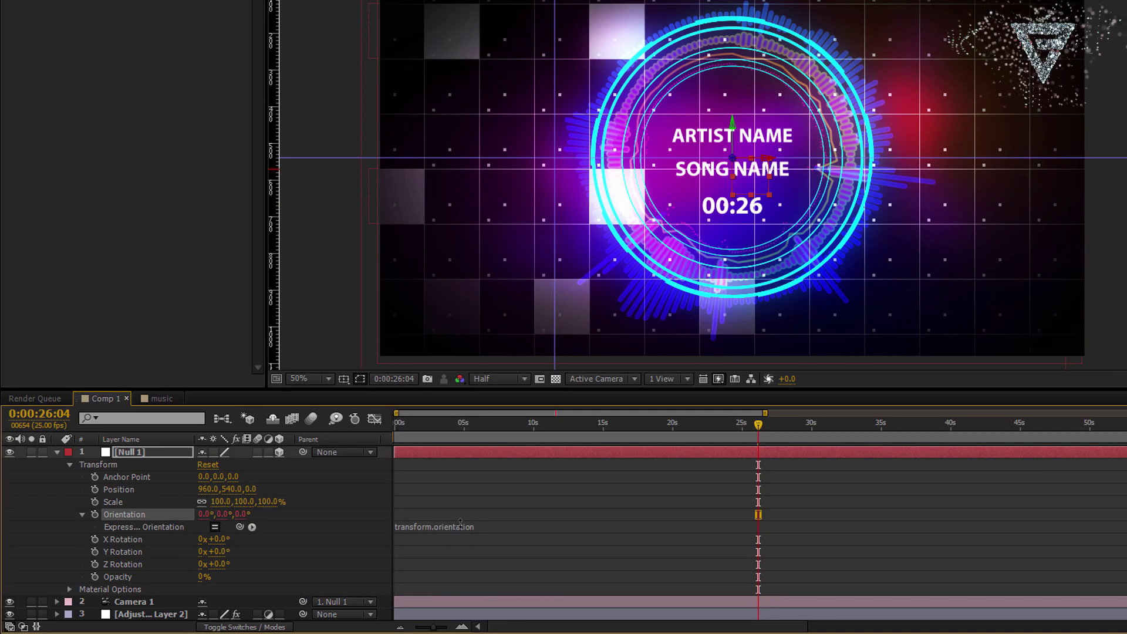
click(461, 524)
key(ctrl+v)
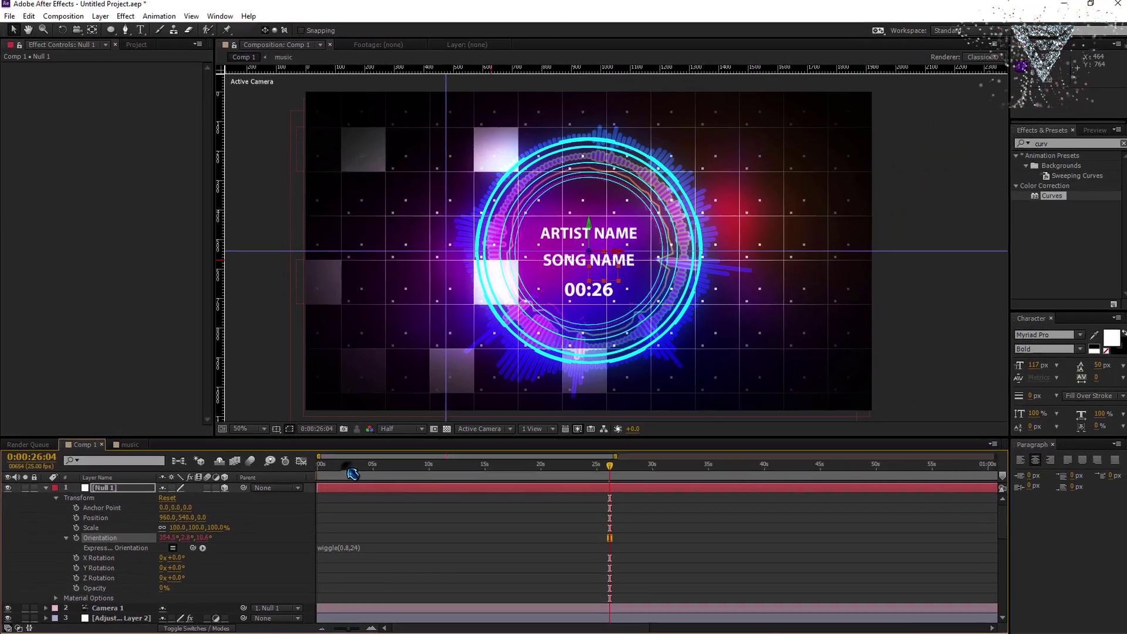
click(432, 425)
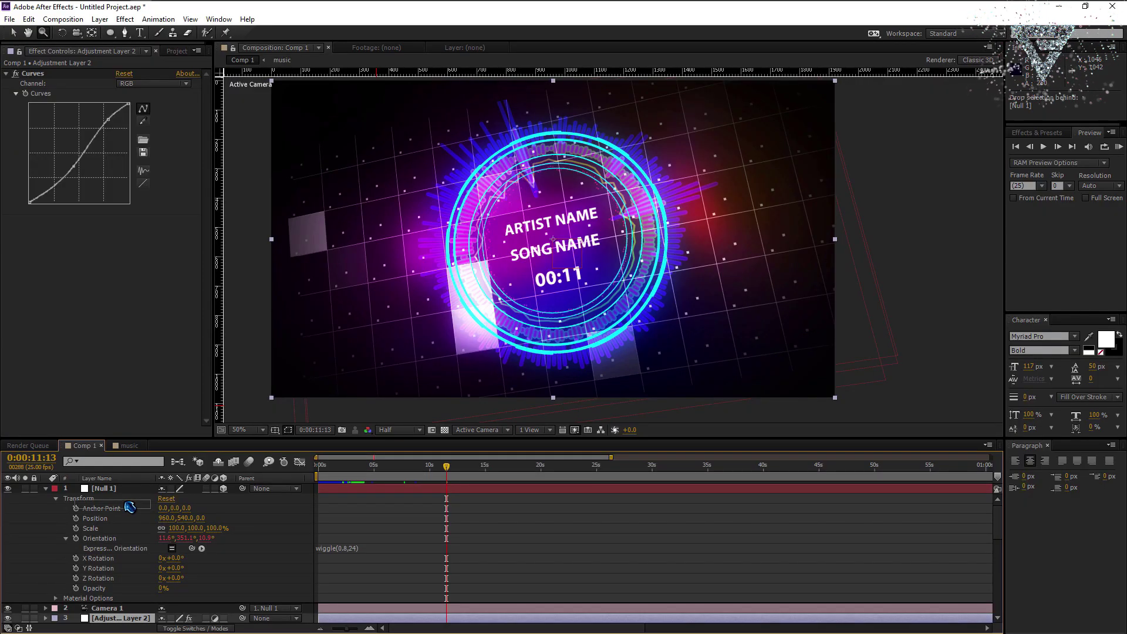
- Move the adjustment layer with Curves above the null and check the camera motion along the timeline
drag(130, 507, 128, 489)
drag(446, 467, 773, 474)
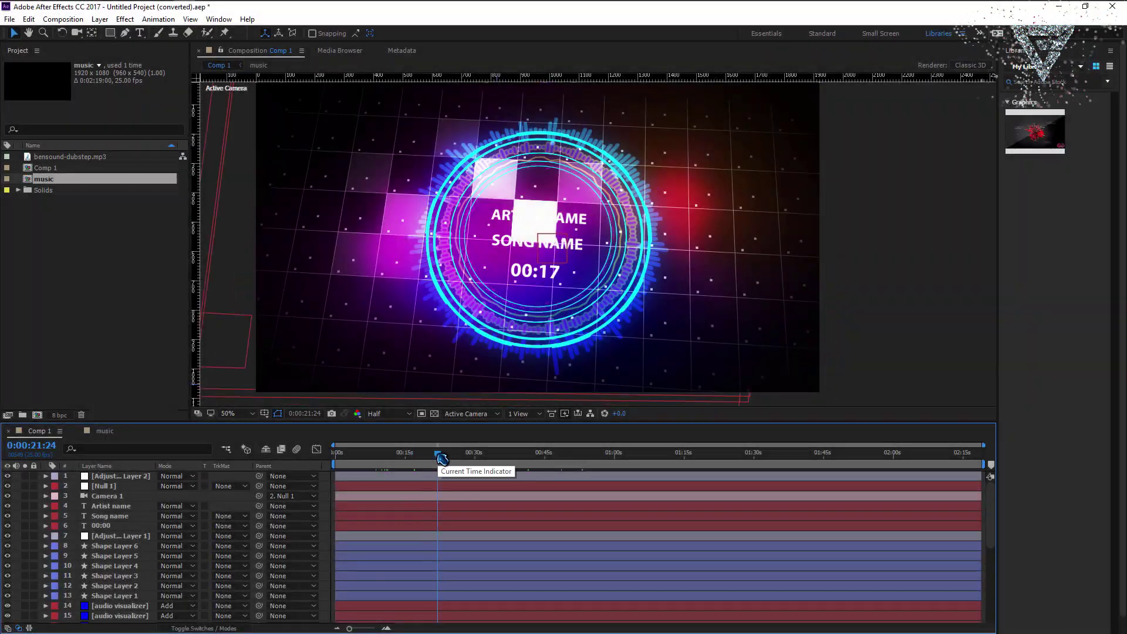
- Add a second camera at 0:00:21:24 and orbit it to view the layers almost from the side
click(437, 454)
right_click(324, 486)
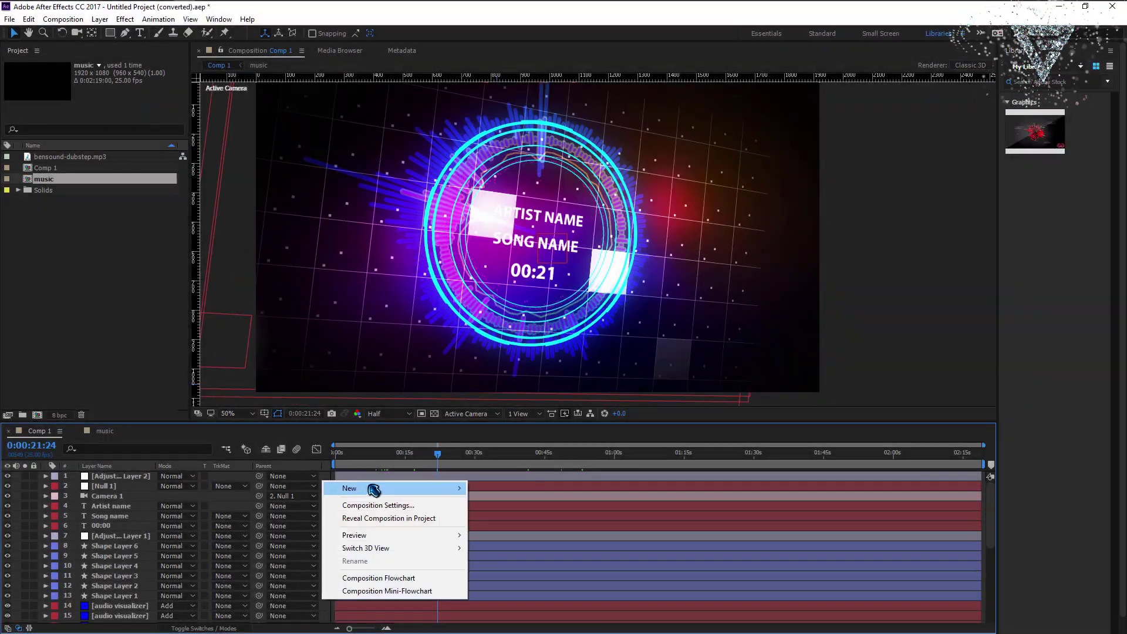
mouse_move(370, 491)
click(534, 543)
click(681, 444)
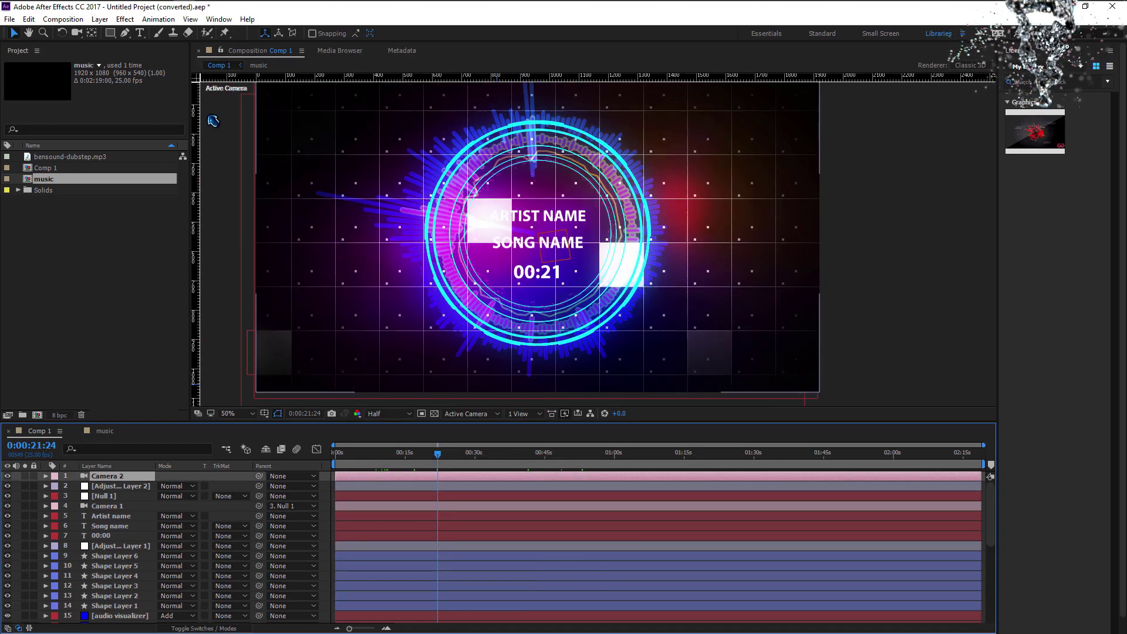
click(77, 33)
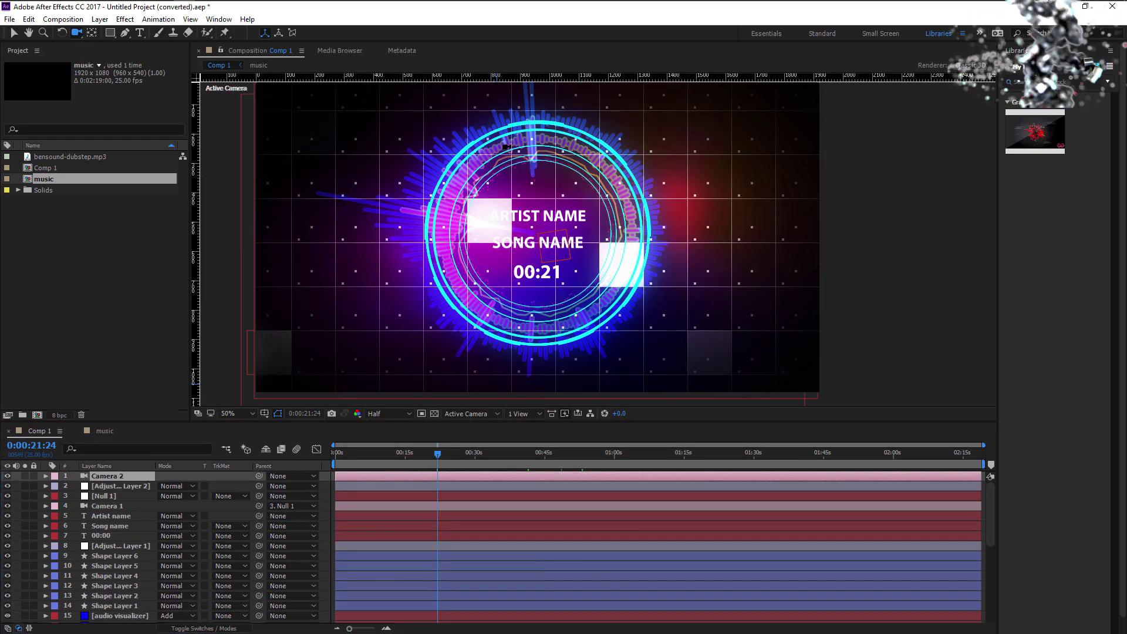
drag(670, 261, 504, 239)
key(v)
- Spread the ring shape layers apart along the Z axis, some forward and some behind the text
click(514, 244)
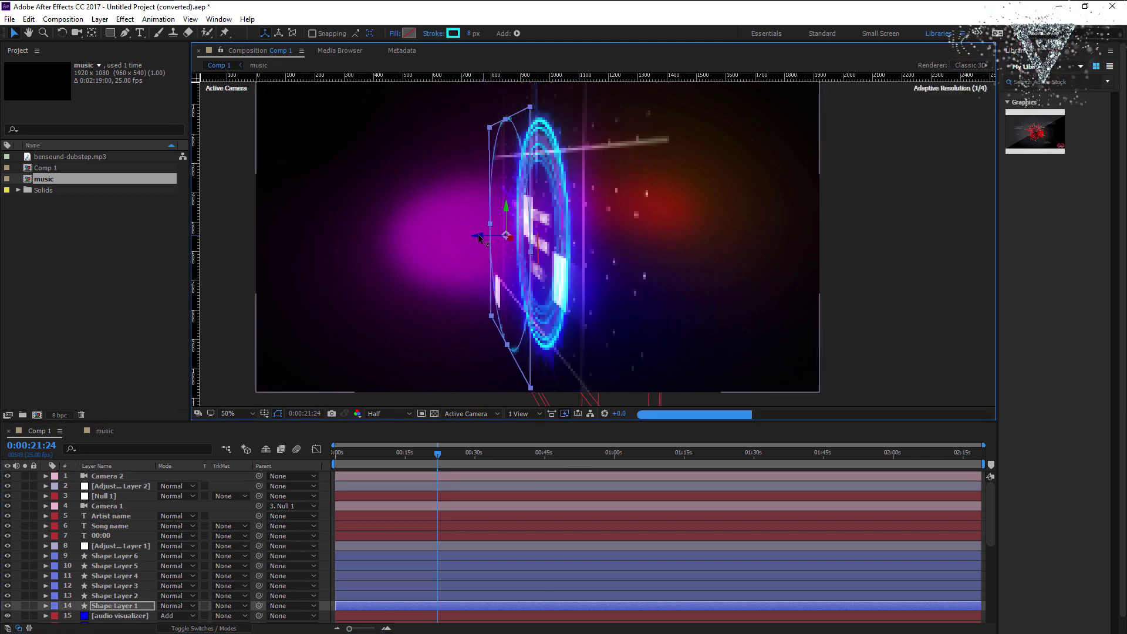
click(510, 238)
click(522, 241)
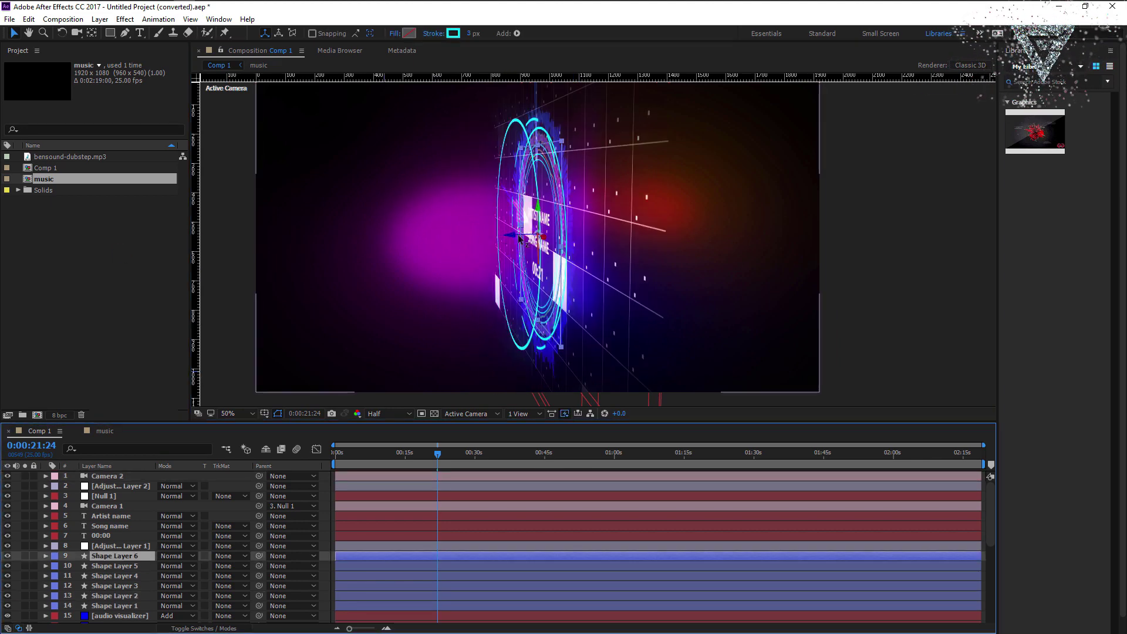
click(518, 238)
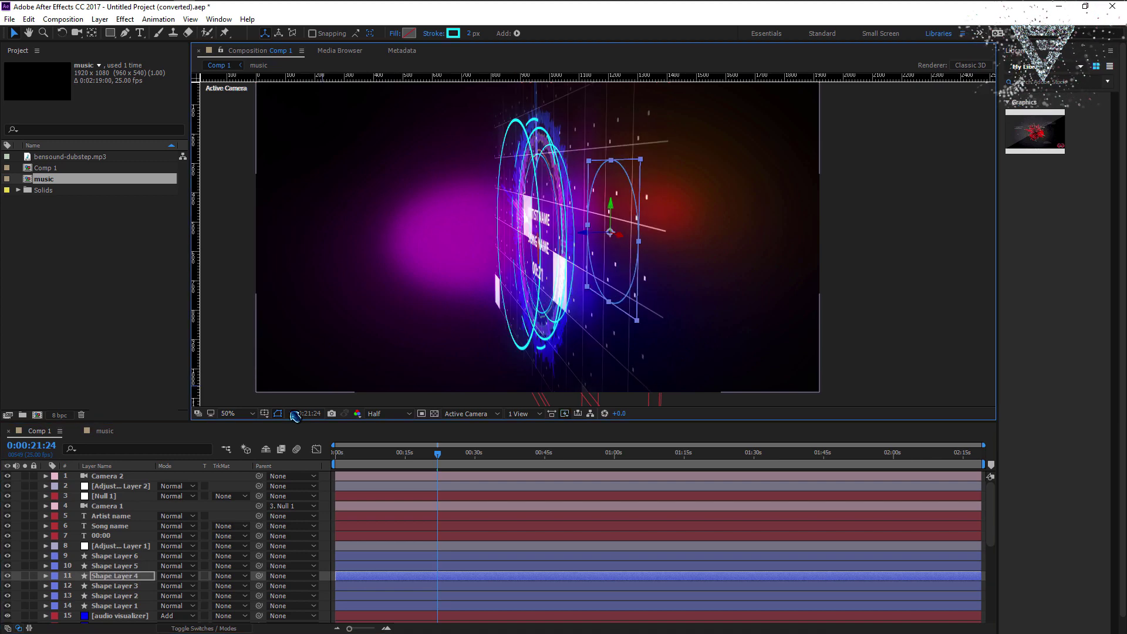
click(522, 237)
- Shift the uppermost audio visualizer layer and the Grid Dots 2 layer along the Z axis
drag(990, 515, 990, 534)
click(121, 570)
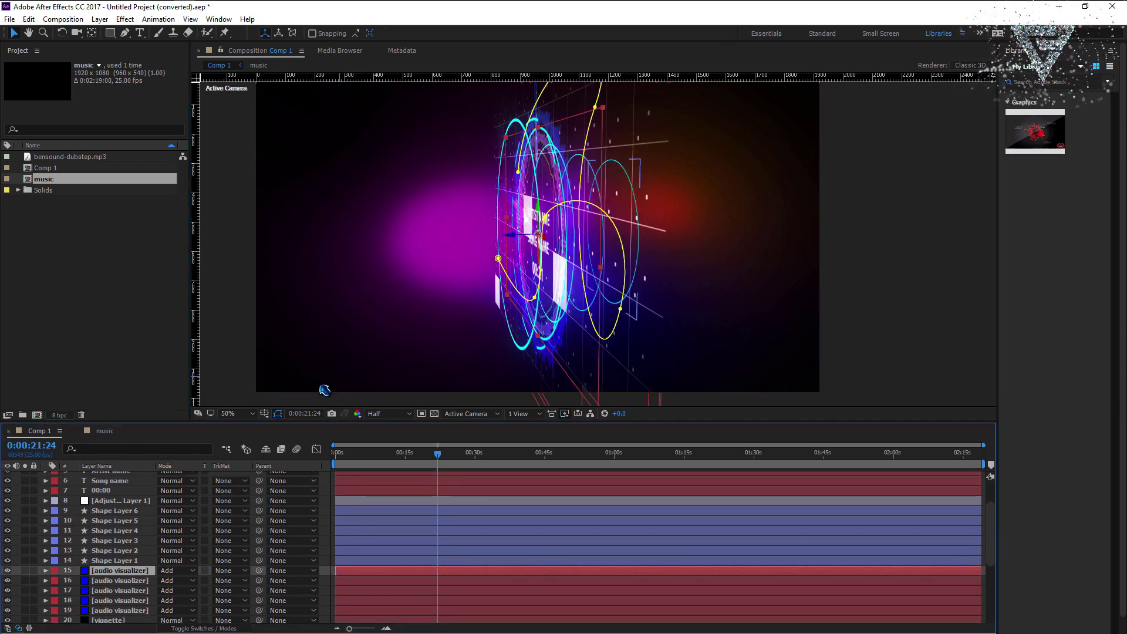
click(515, 235)
click(516, 245)
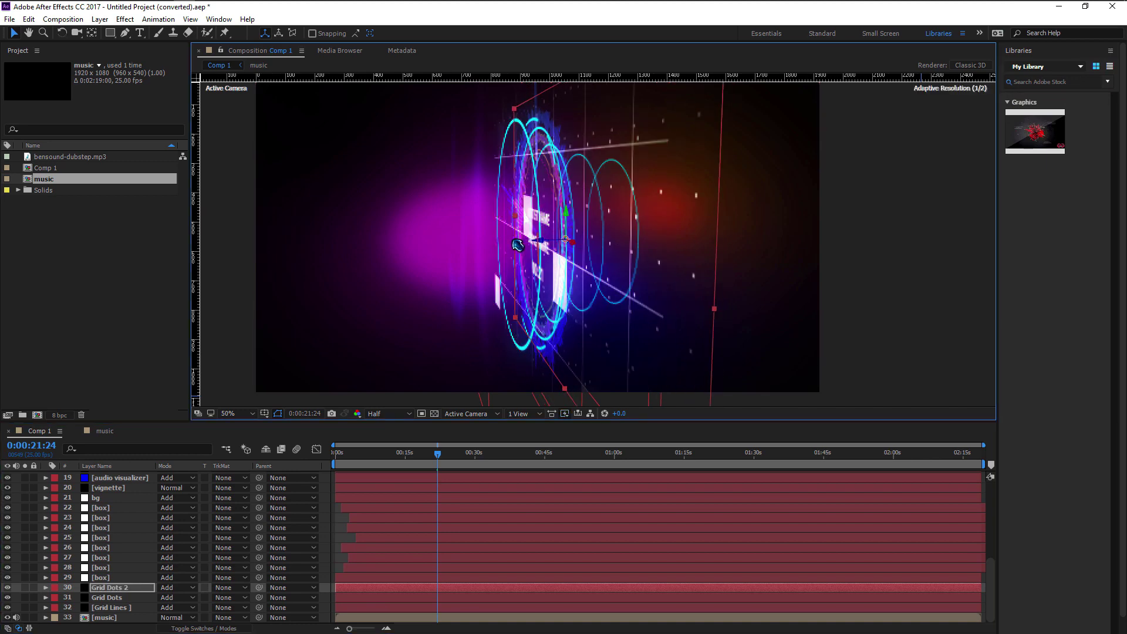
- Reveal the opacity of Grid Dots 2 and orbit Camera 2 back towards the front view
key(t)
click(78, 33)
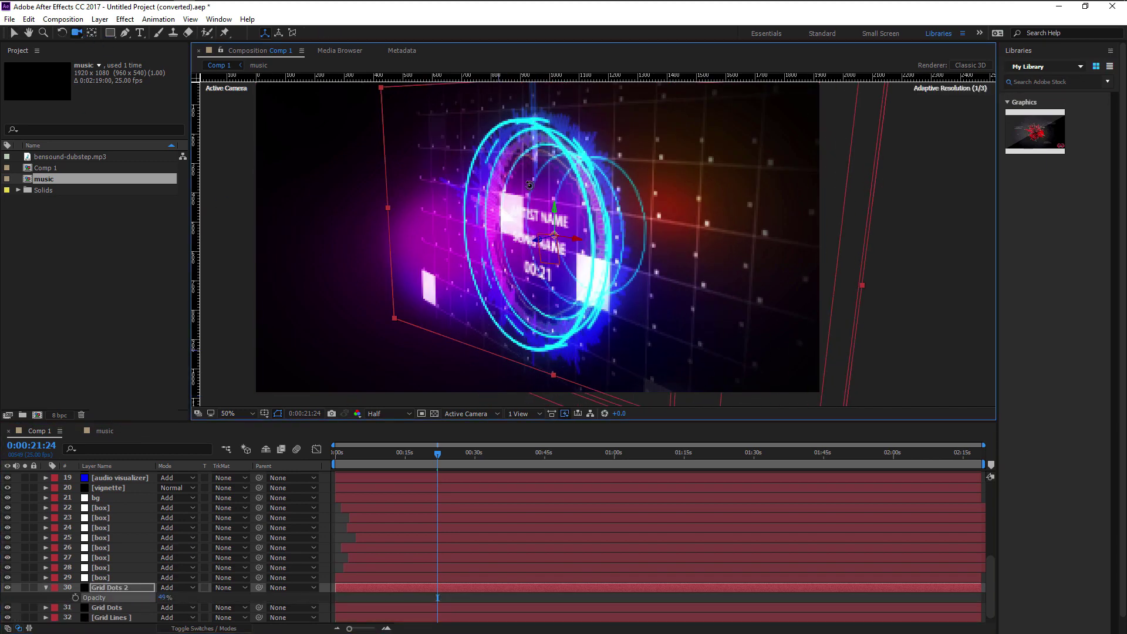